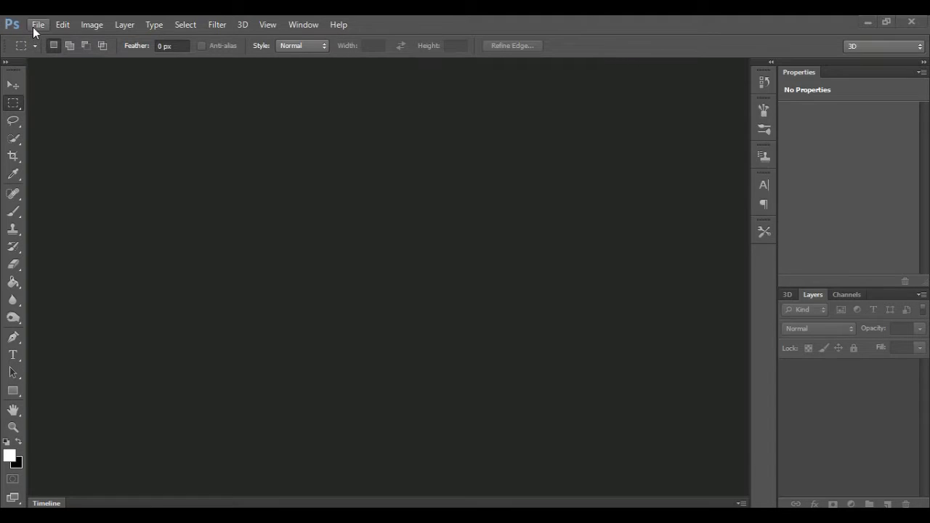
Open 'Channel Art Template (Fireworks) copy' from the Pictures > channel art folder.
left_click(35, 26)
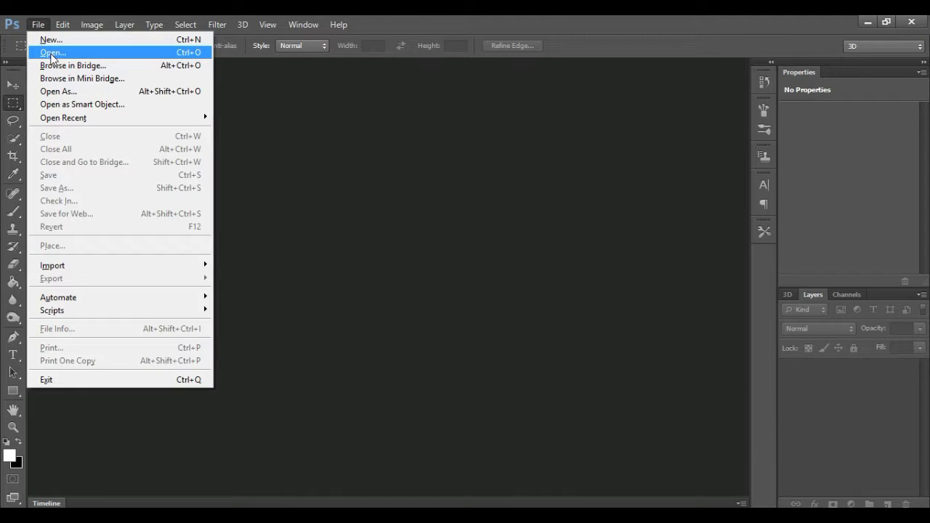
left_click(52, 55)
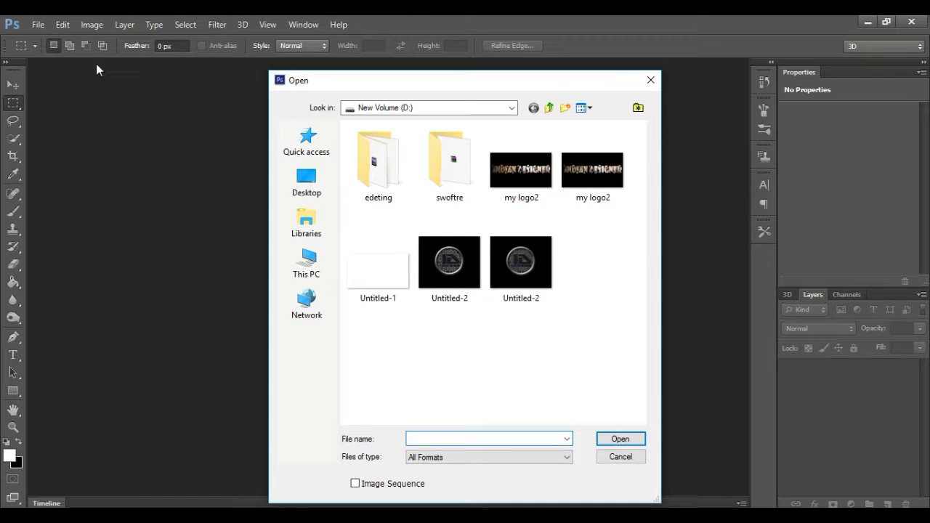
left_click(392, 175)
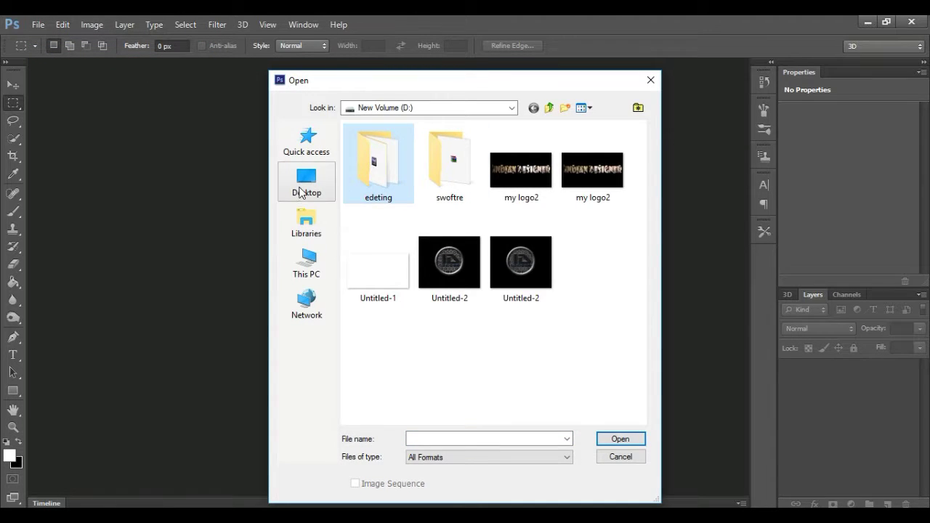
left_click(308, 268)
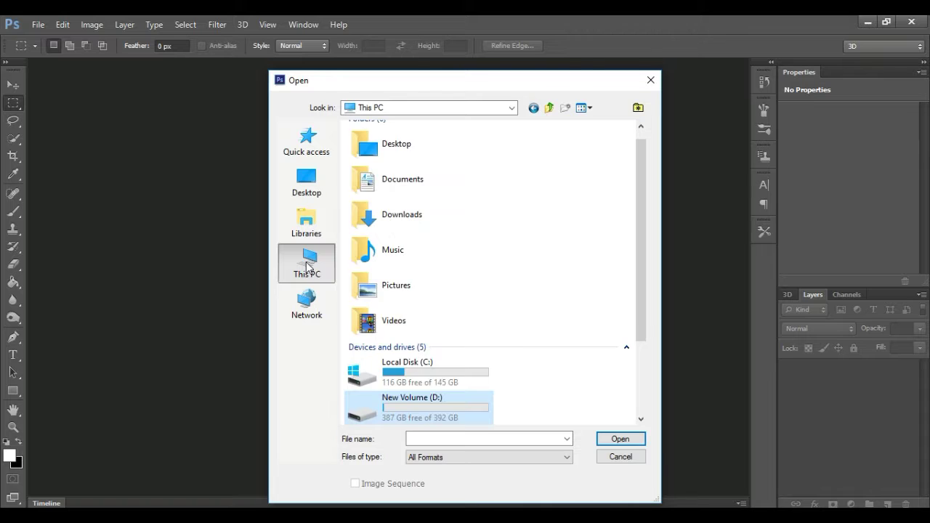
scroll(478, 254, "down", 3)
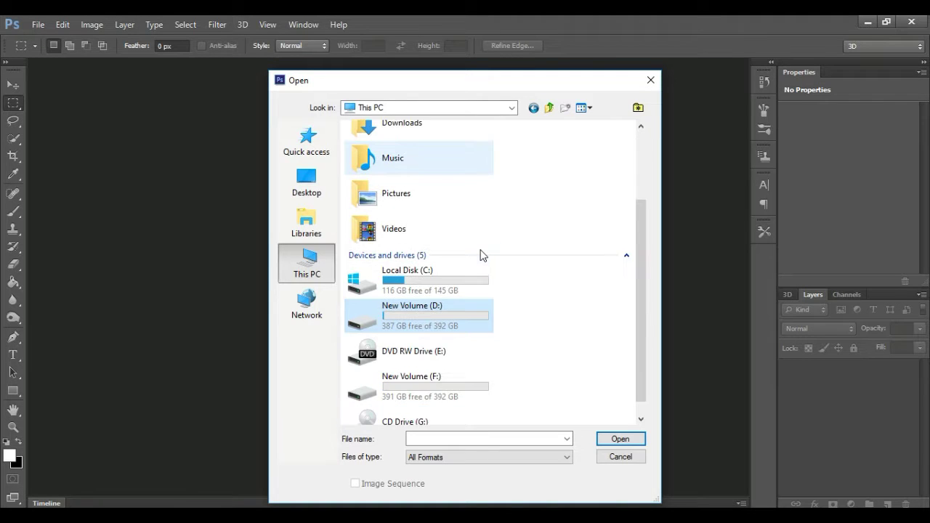
double_click(429, 183)
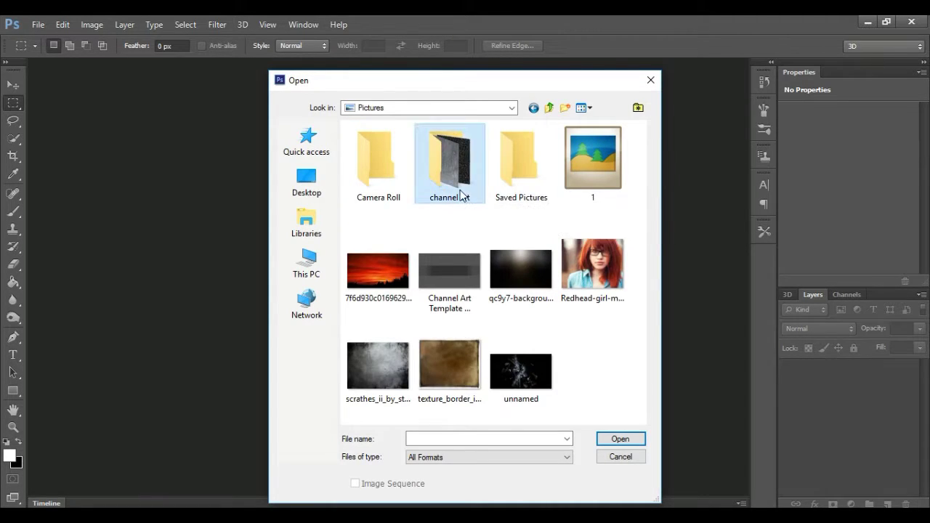
double_click(460, 194)
left_click(525, 187)
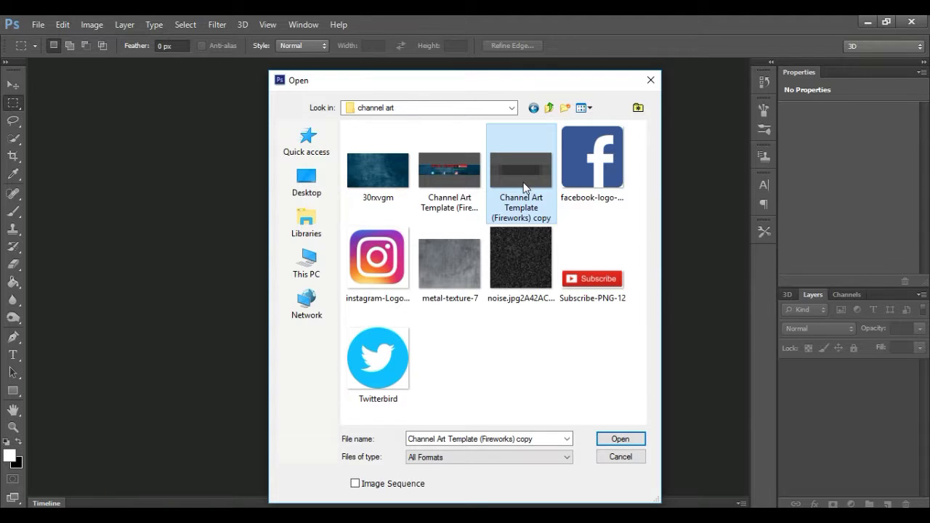
left_click(622, 439)
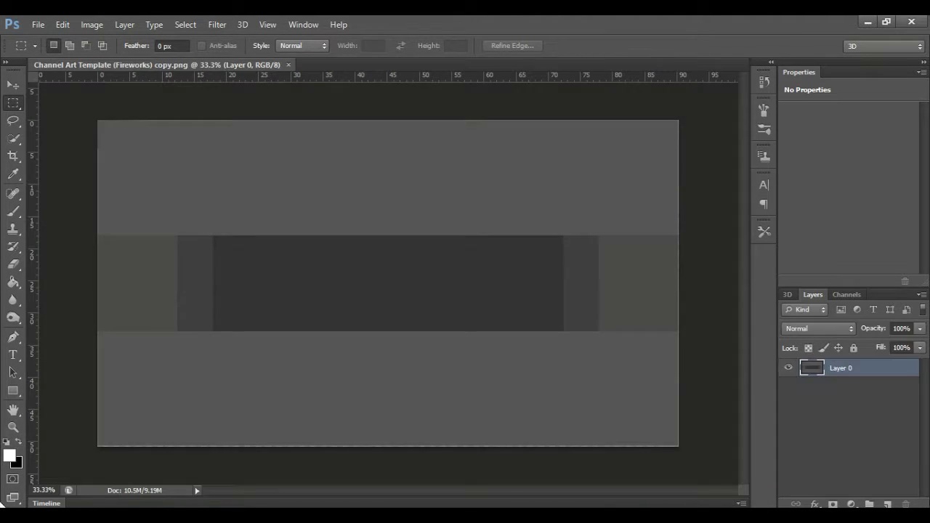
Open the 30rxvgm blue scratched texture and paste all of it into the channel art template.
left_click(35, 24)
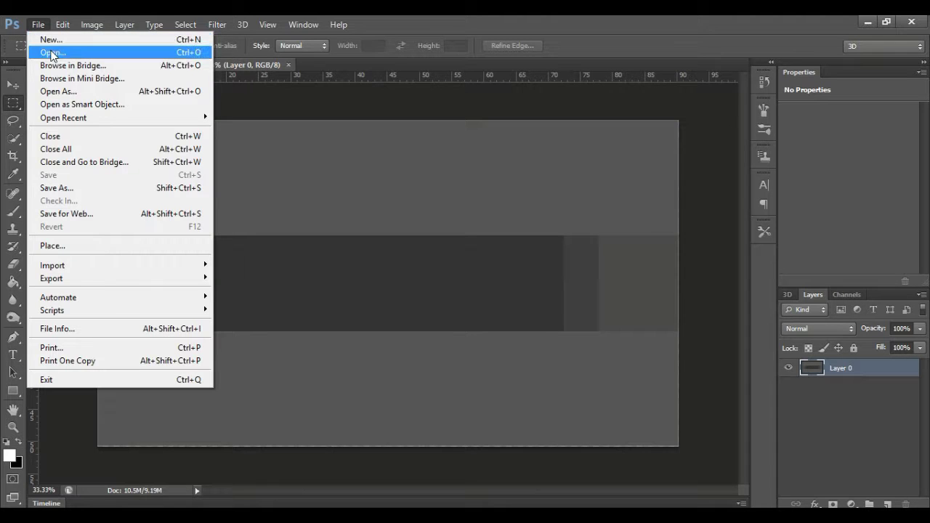
left_click(52, 56)
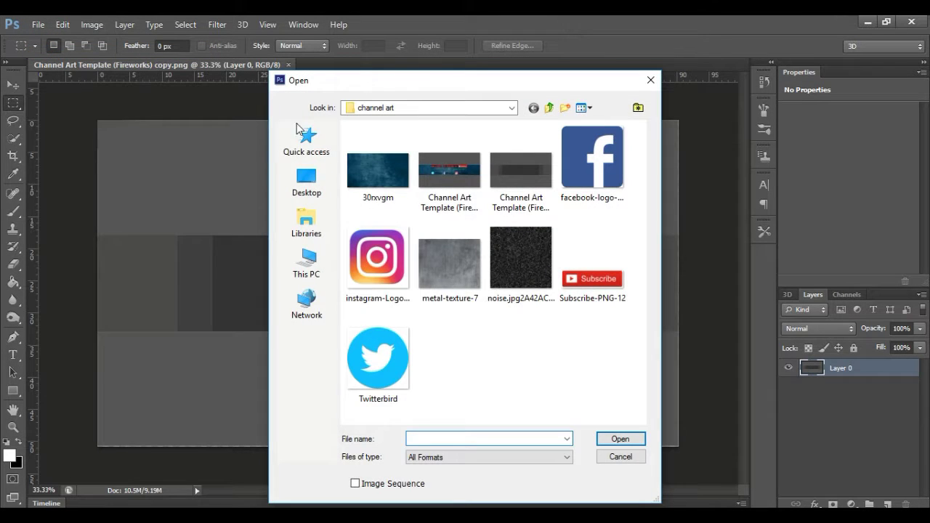
left_click(375, 173)
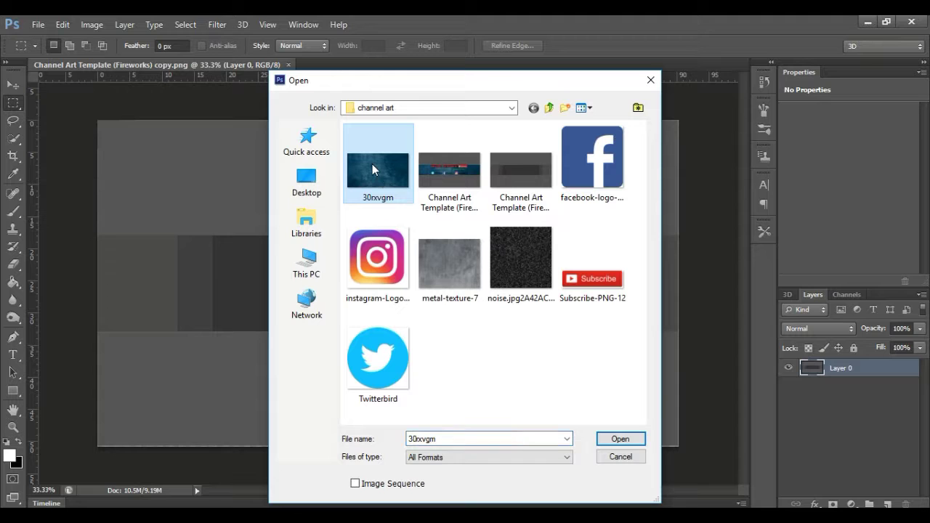
double_click(373, 166)
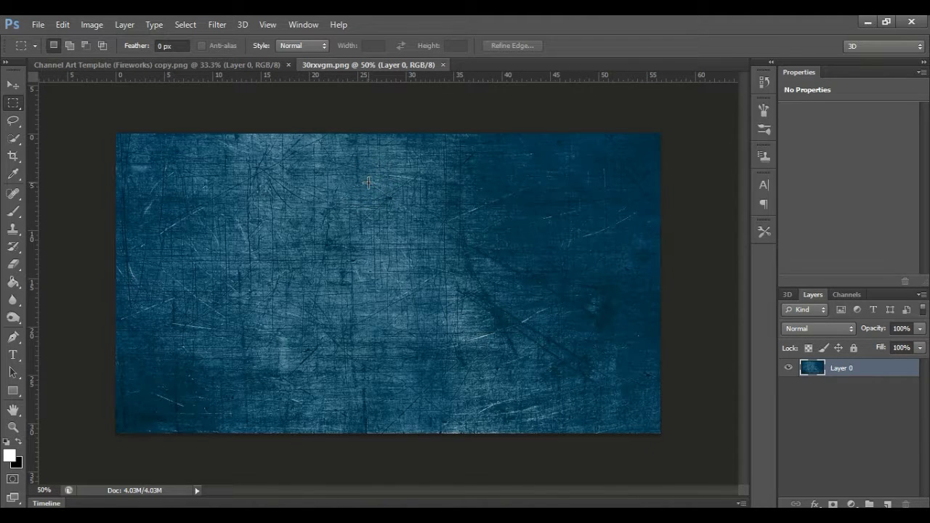
key("ctrl+a")
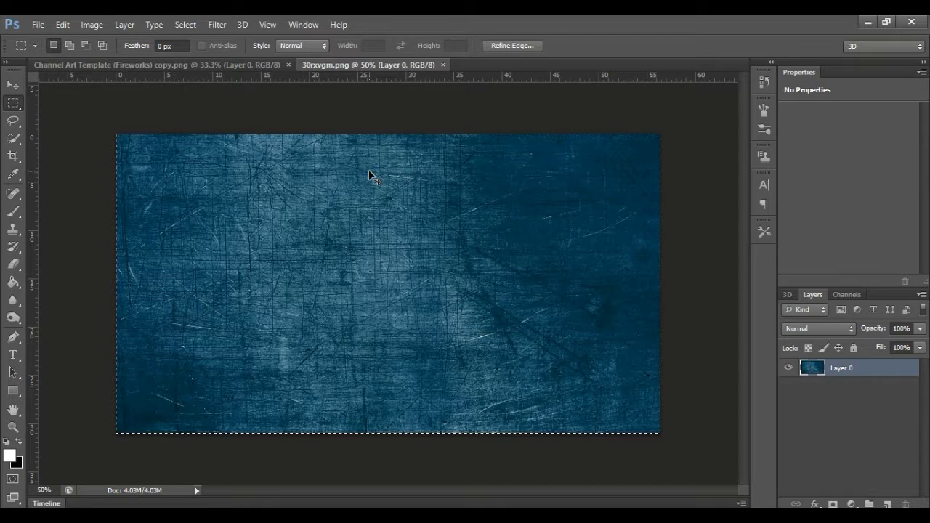
left_click(111, 64)
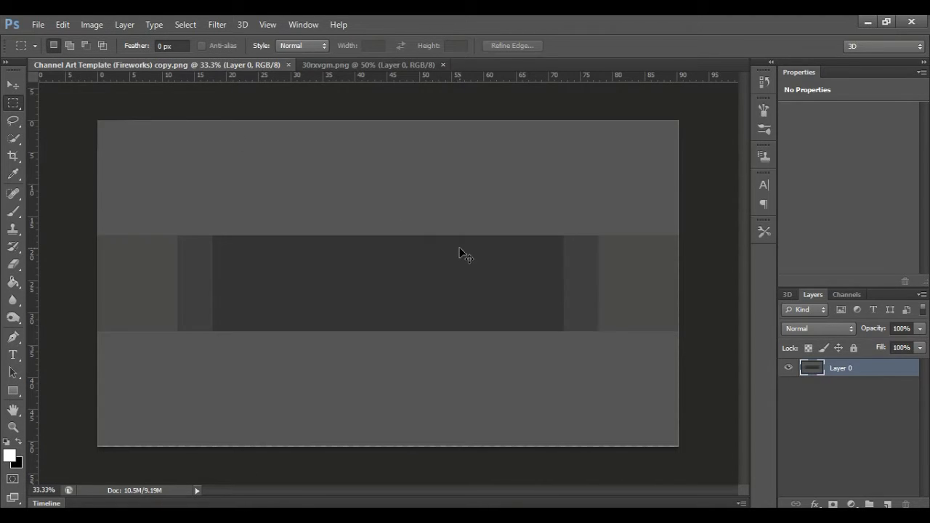
key("ctrl+v")
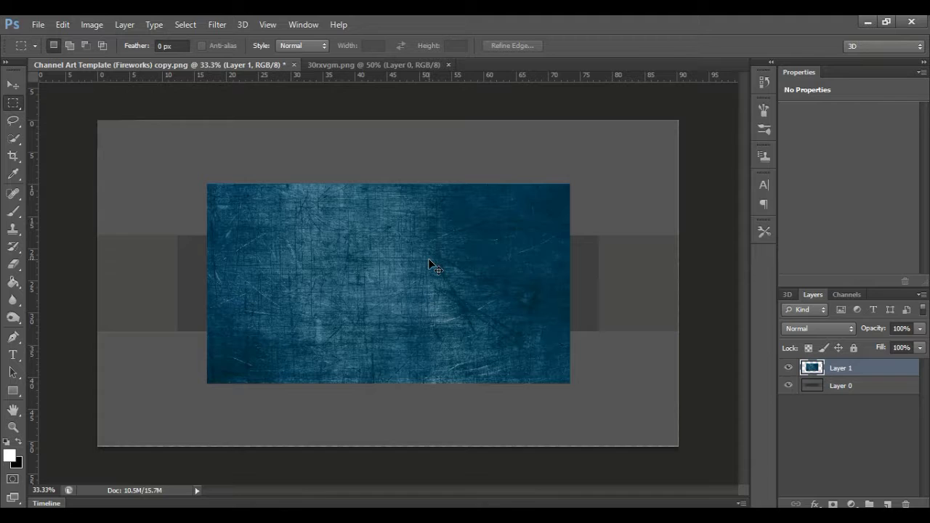
Scale the texture to about 160% × 164% to cover the canvas, in Color Dodge mode.
key("ctrl+t")
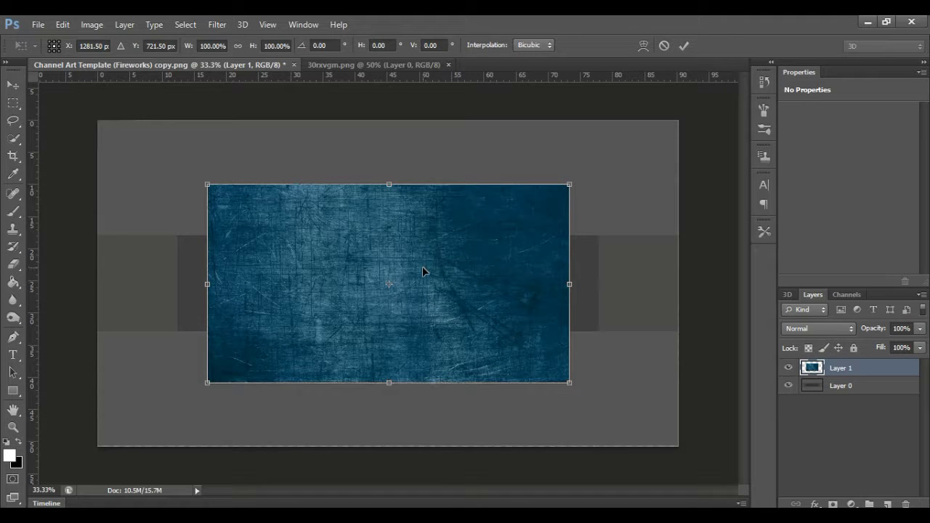
left_click_drag(567, 383, 683, 445)
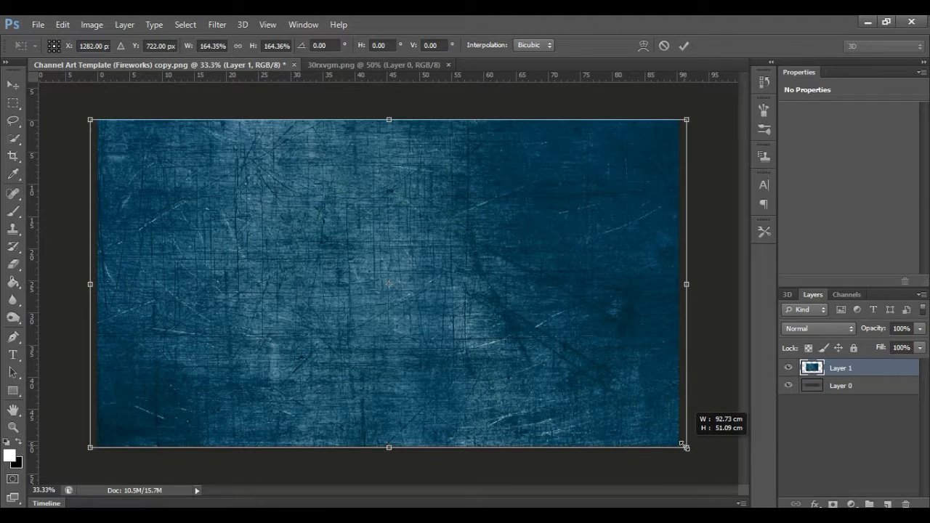
left_click_drag(634, 326, 642, 324)
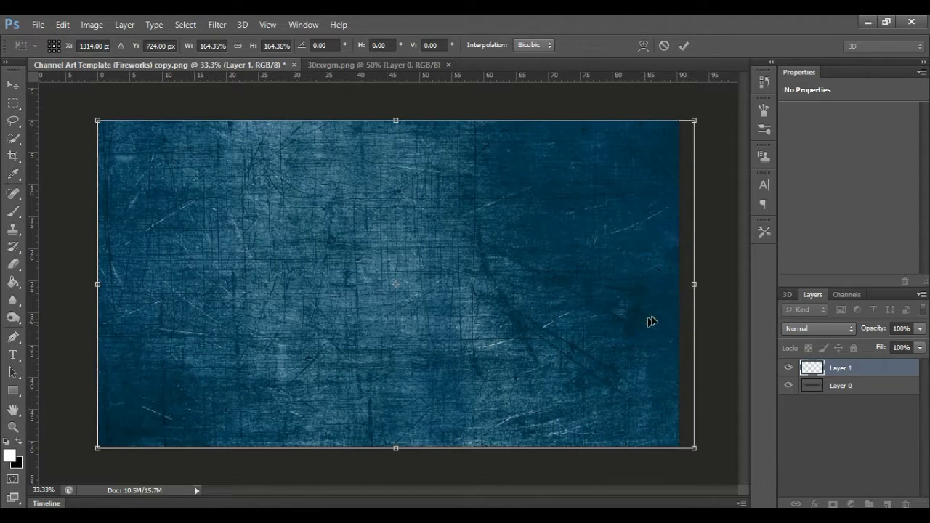
left_click_drag(695, 287, 678, 285)
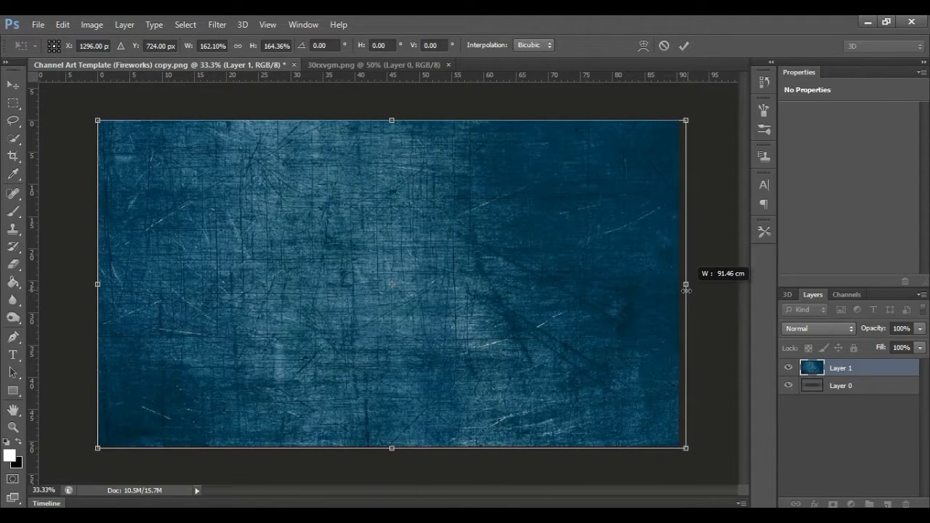
left_click(814, 325)
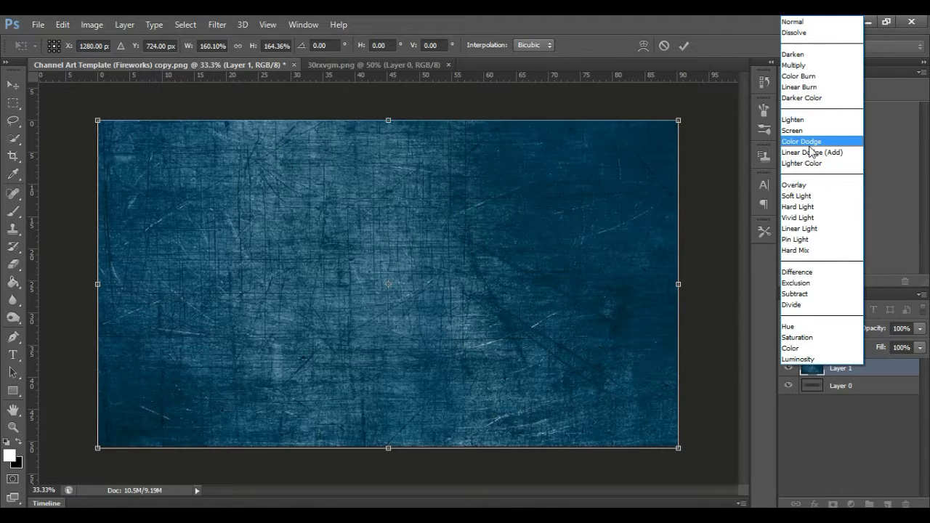
left_click(809, 144)
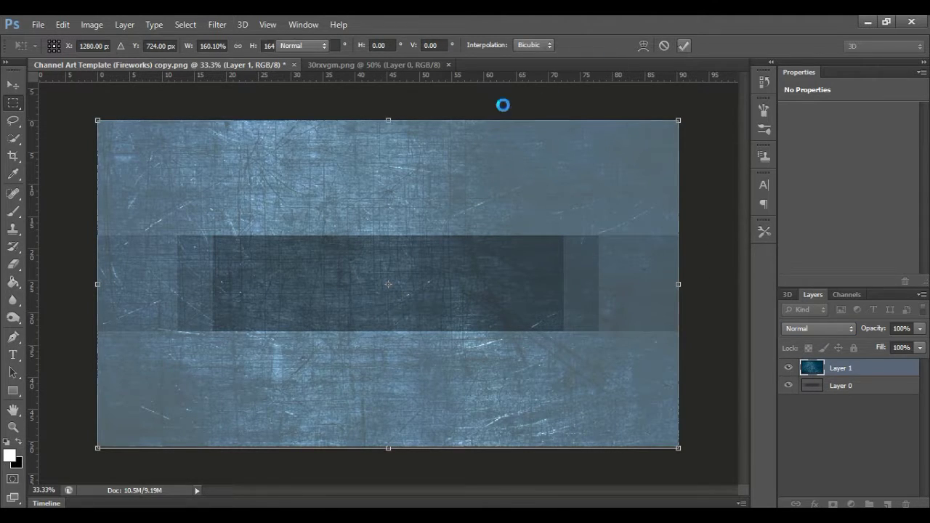
left_click(679, 46)
Delete the texture above and below the central banner band.
left_click_drag(98, 120, 685, 234)
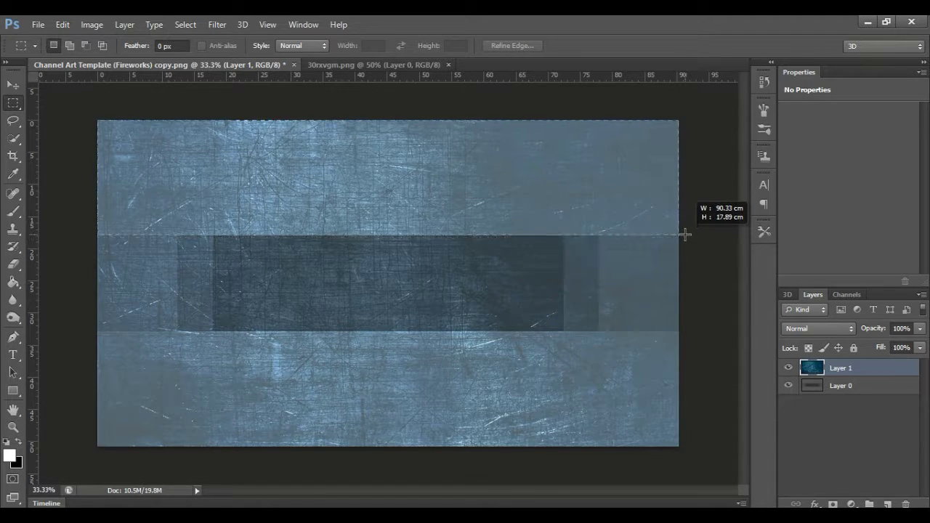
left_click_drag(686, 234, 685, 235)
key("shift+alt+d")
key("Delete")
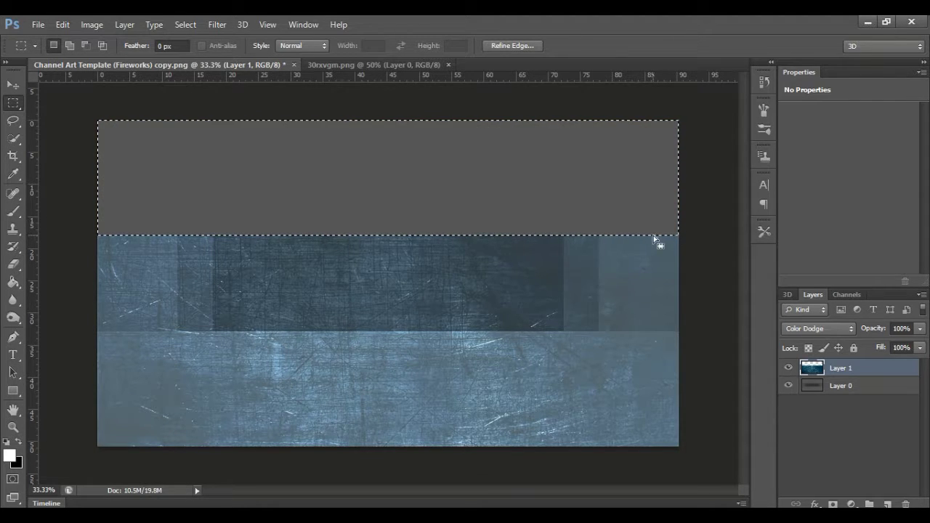
left_click_drag(102, 444, 696, 332)
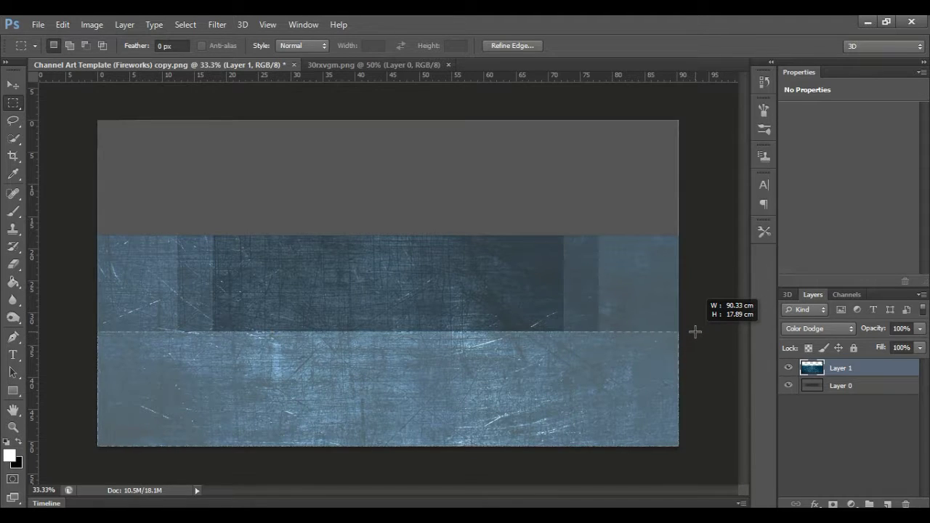
left_click_drag(696, 332, 696, 332)
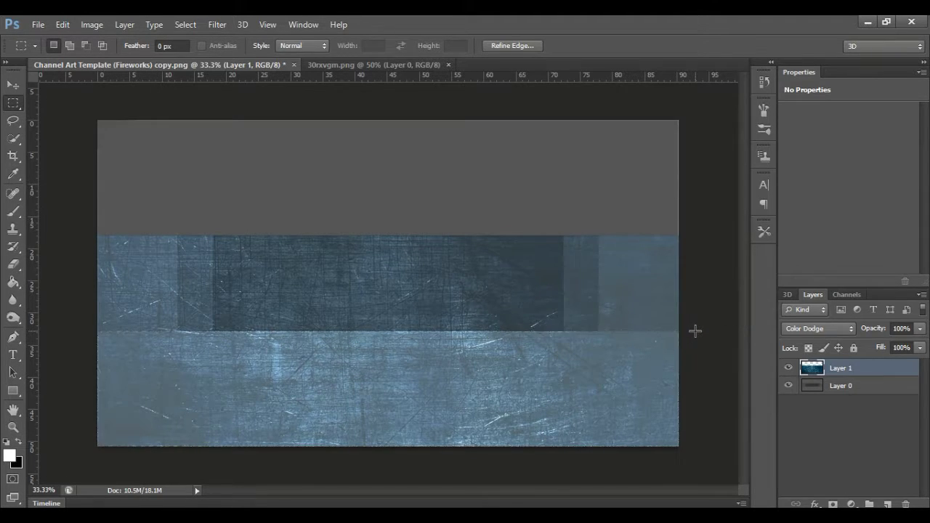
key("Delete")
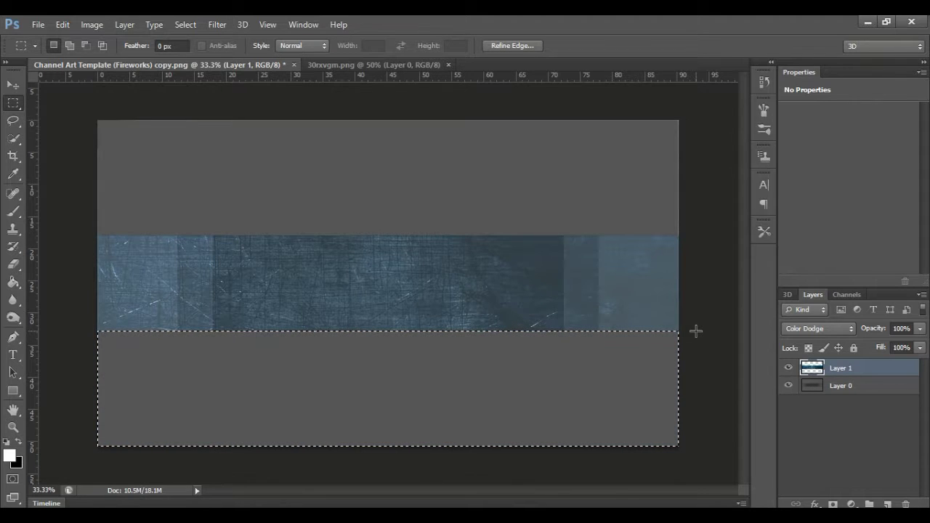
Trim the texture off the band's right and left ends and keep Normal blending.
left_click_drag(553, 194, 610, 283)
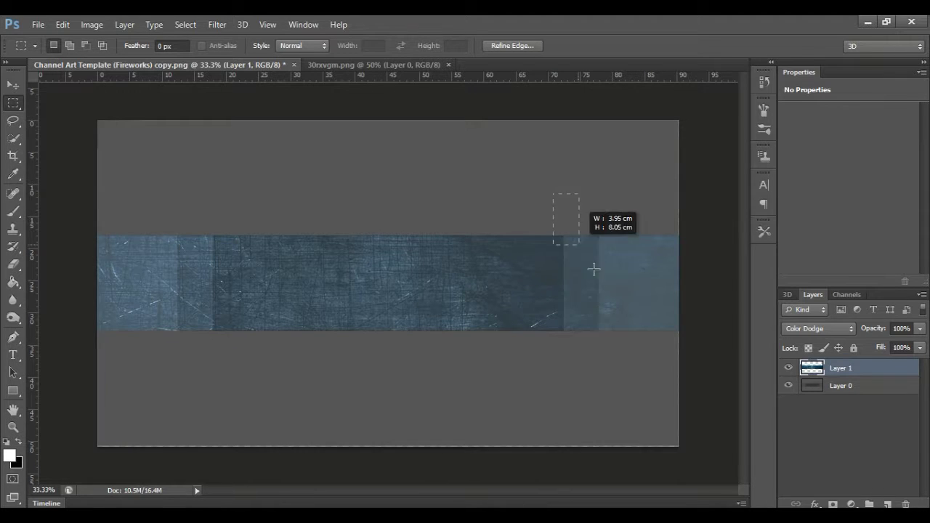
mouse_move(678, 203)
left_mouse_down()
mouse_move(592, 361)
mouse_move(565, 369)
left_mouse_up()
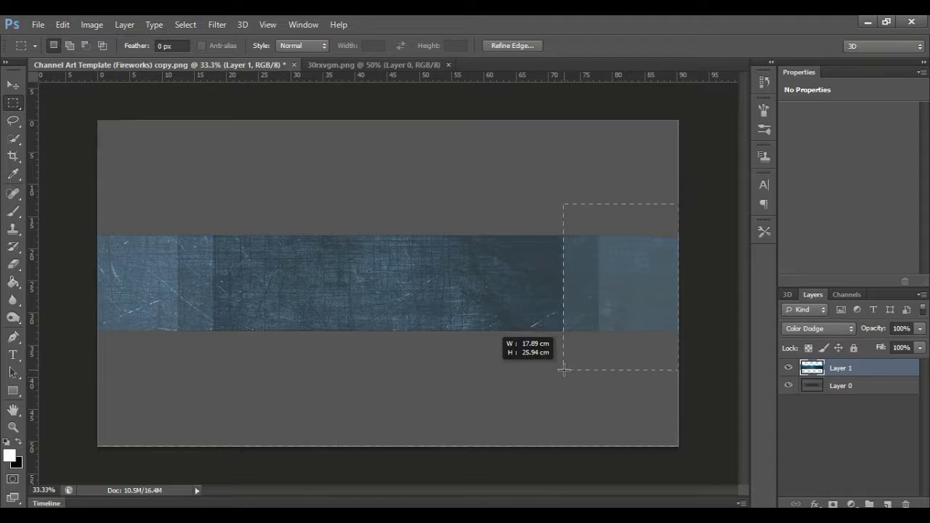
left_click_drag(565, 370, 562, 371)
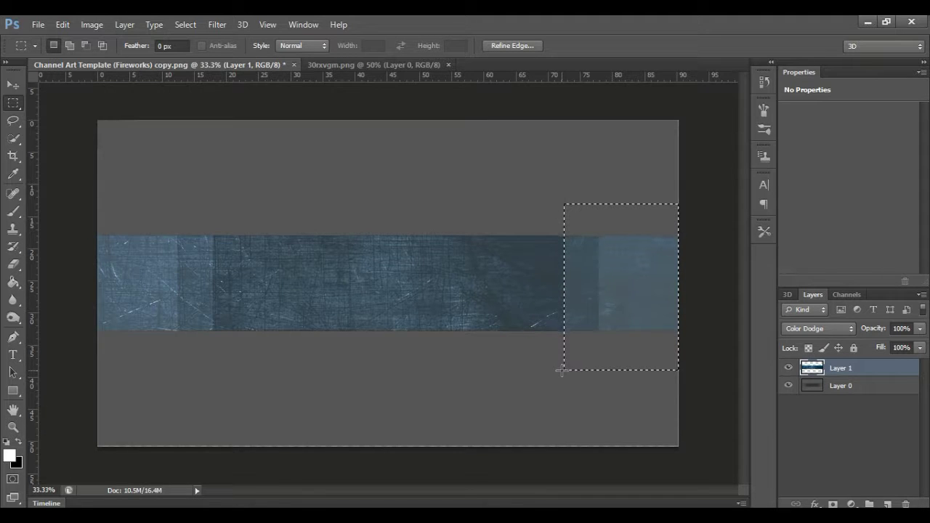
key("Delete")
mouse_move(629, 316)
left_mouse_down()
mouse_move(160, 337)
mouse_move(182, 331)
left_mouse_up()
key("Delete")
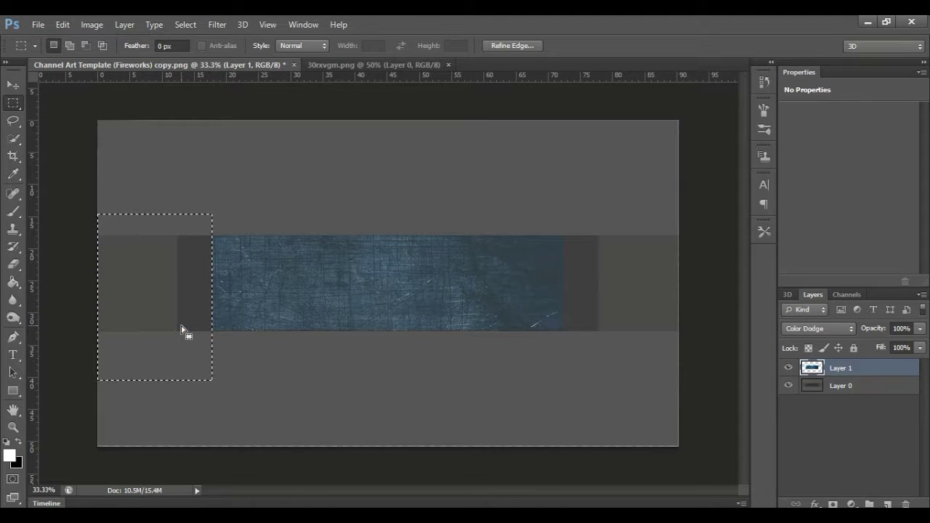
key("ctrl+d")
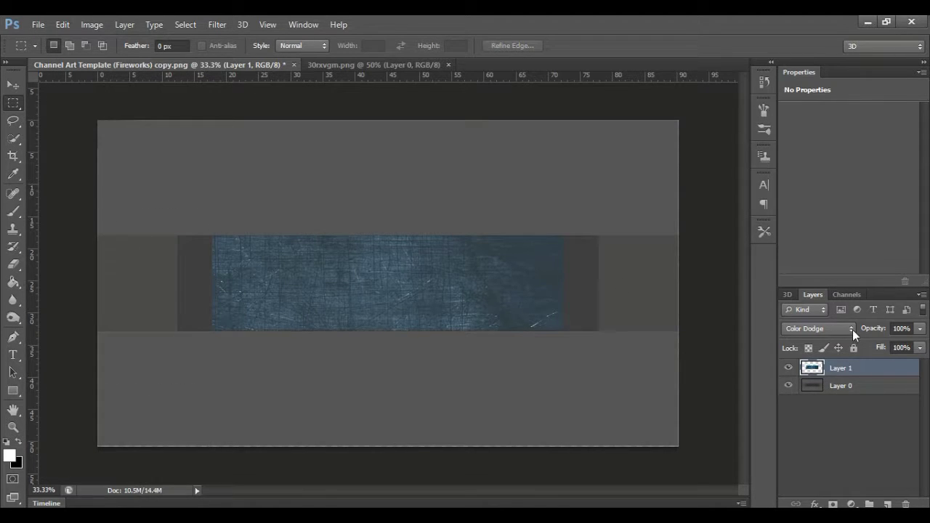
left_click(852, 330)
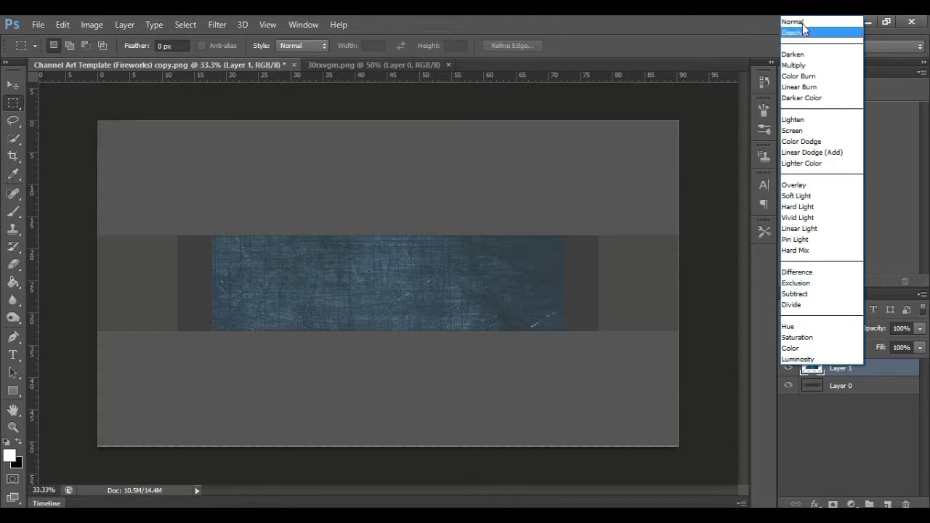
left_click(803, 23)
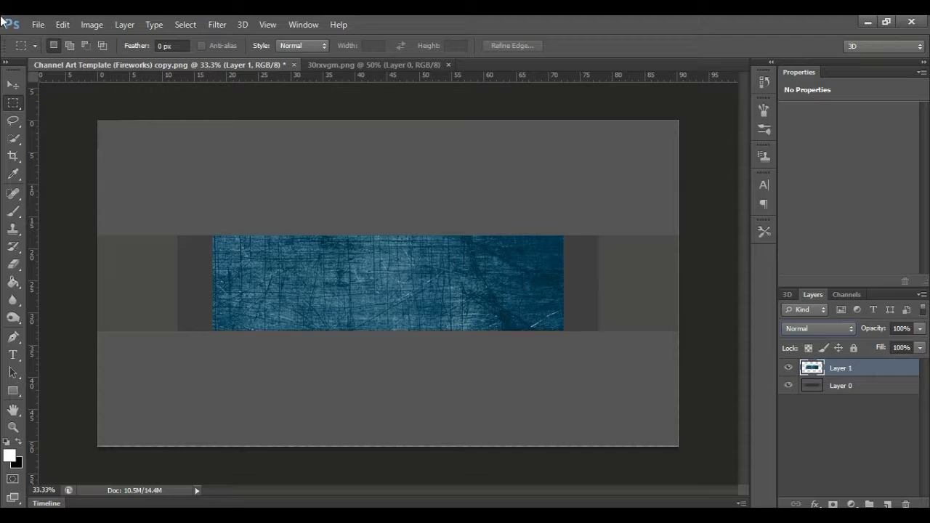
left_click(36, 25)
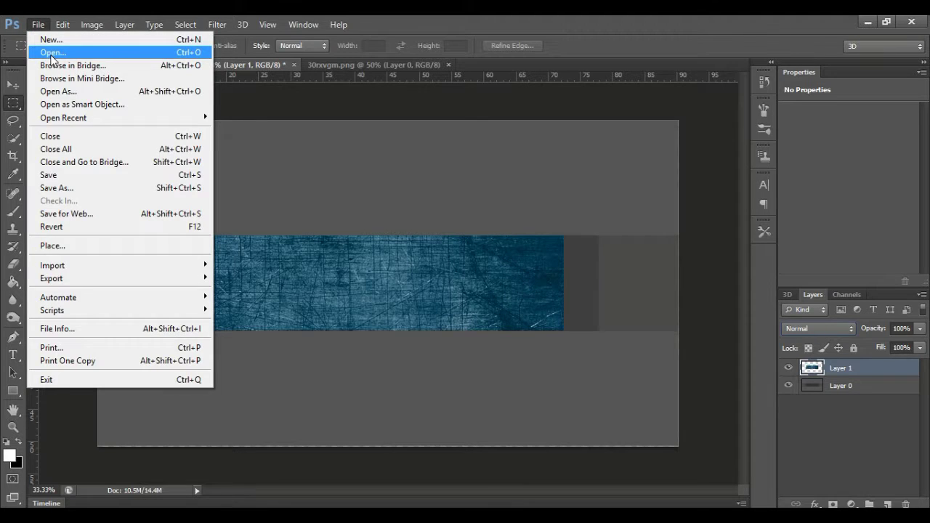
Add a black YOUR TEXT title in the AR DESTINE font on the banner.
left_click(52, 55)
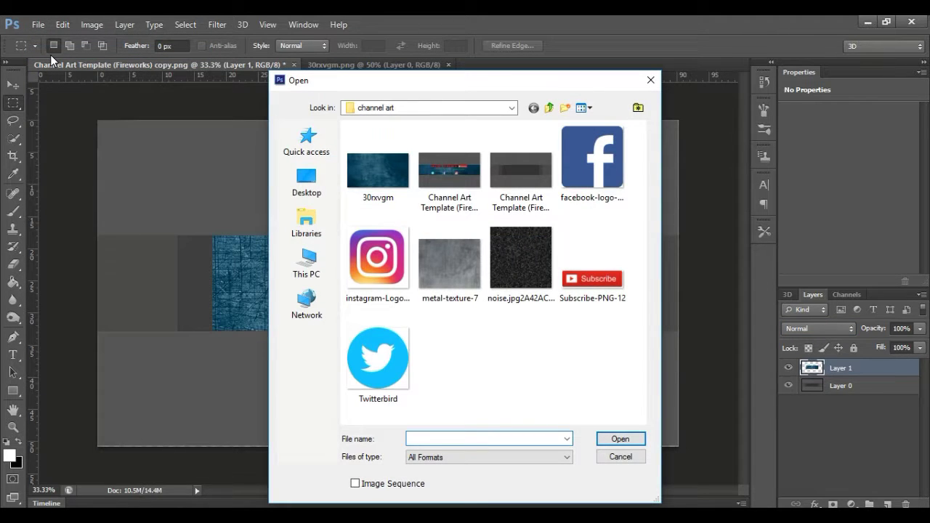
left_click(622, 458)
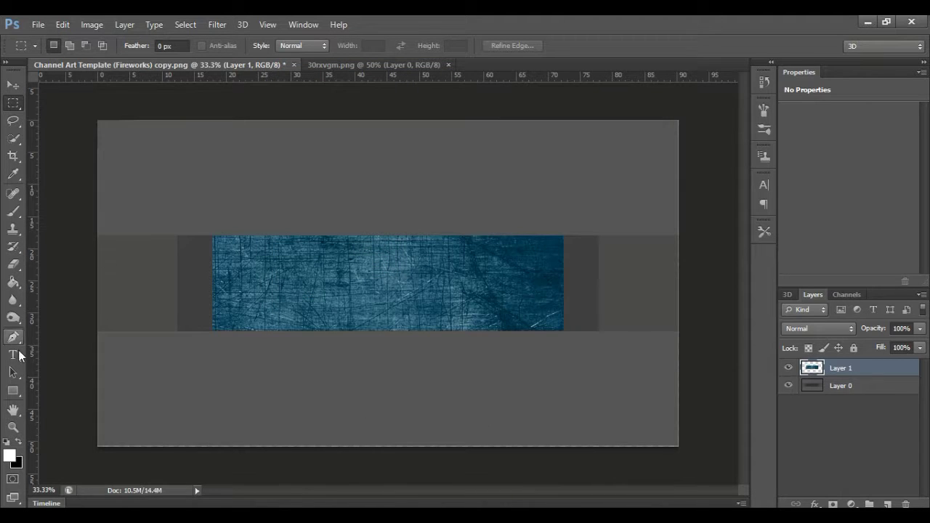
left_click(13, 355)
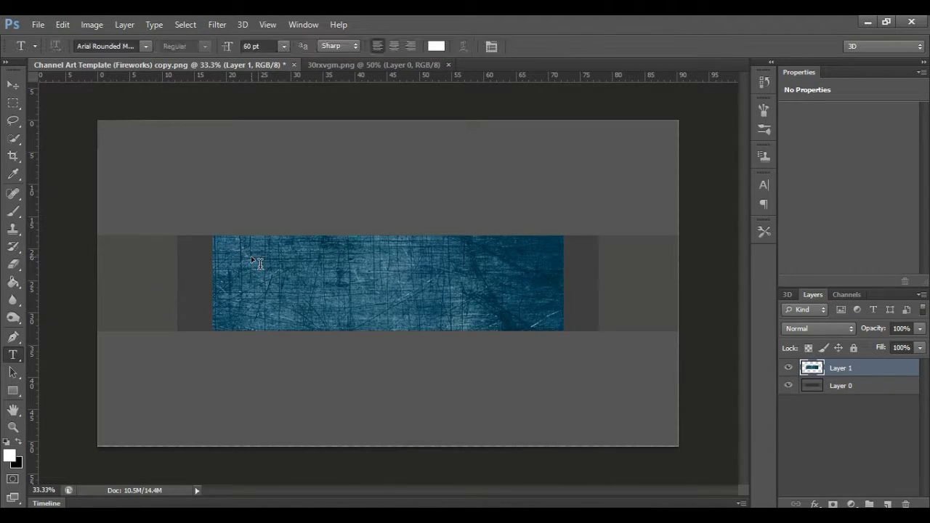
left_click(143, 50)
scroll(145, 95, "up", 1)
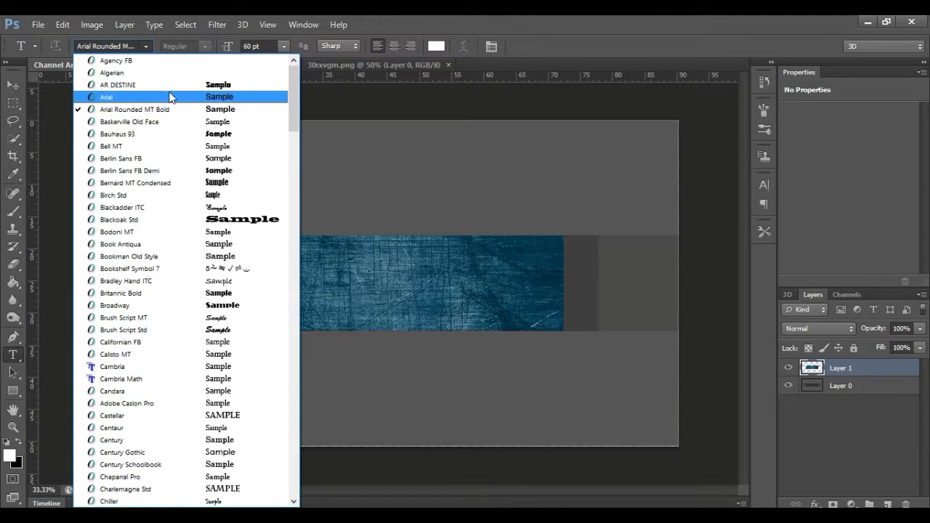
key("Escape")
left_click(255, 253)
type("YO")
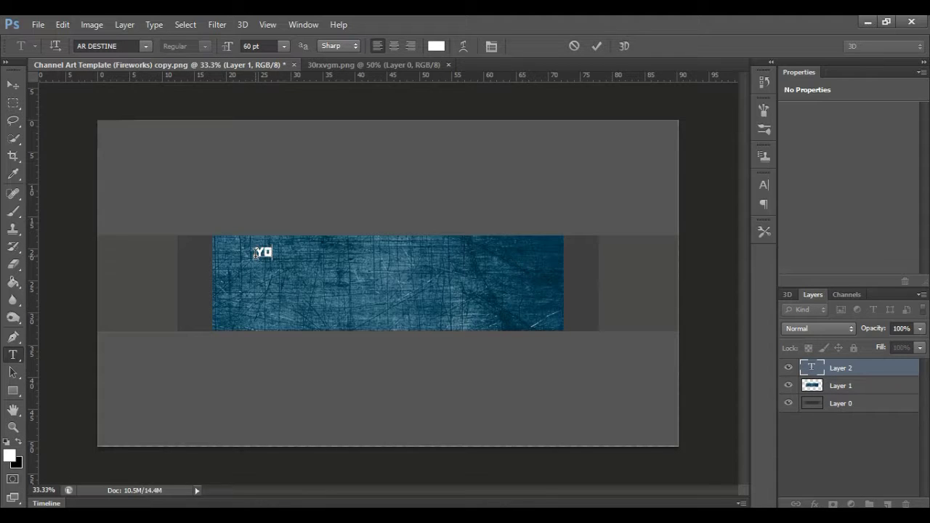
key("BackSpace")
key("BackSpace")
left_click(18, 441)
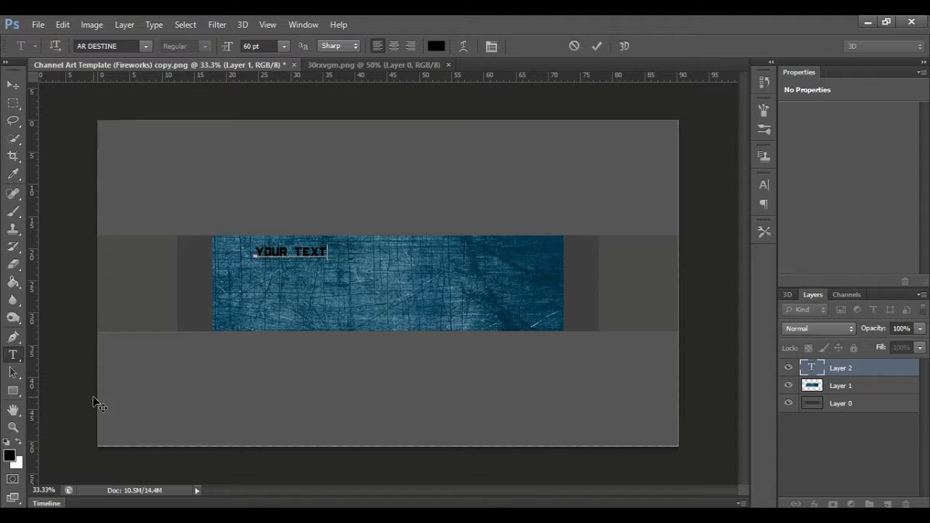
left_click(98, 405)
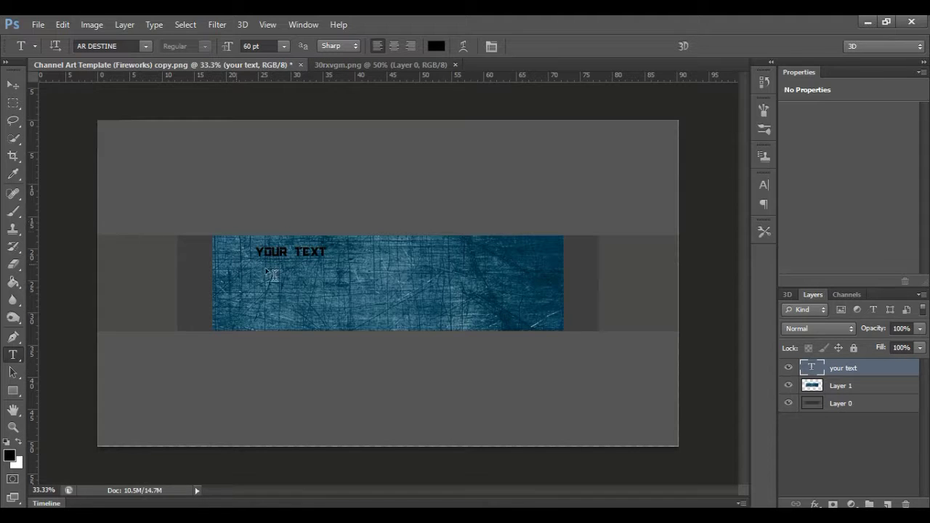
Move the title down, enlarge it to about 236%, and rename its layer.
left_click(13, 85)
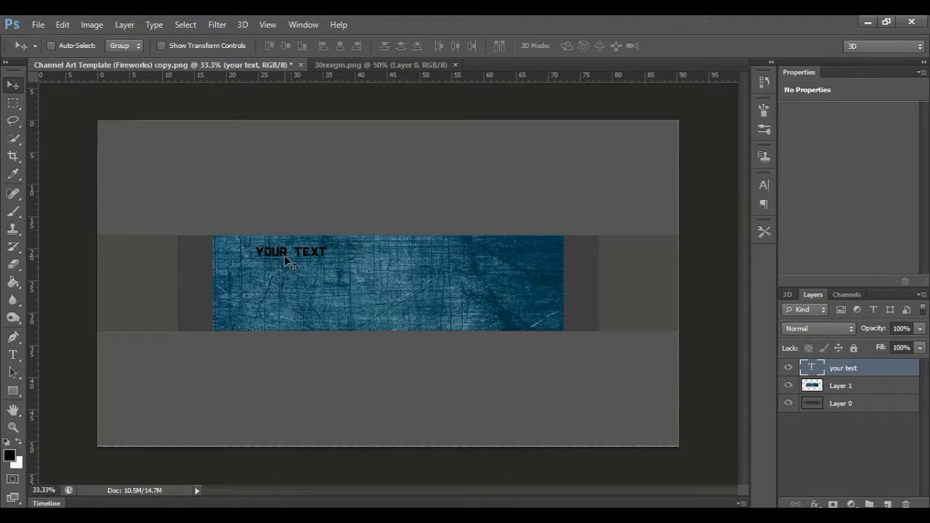
left_click_drag(288, 261, 279, 280)
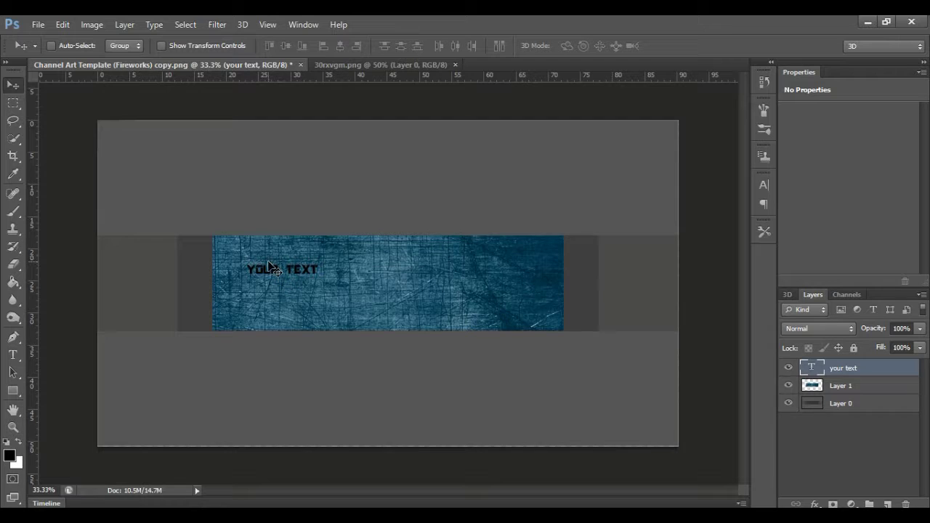
key("ctrl+t")
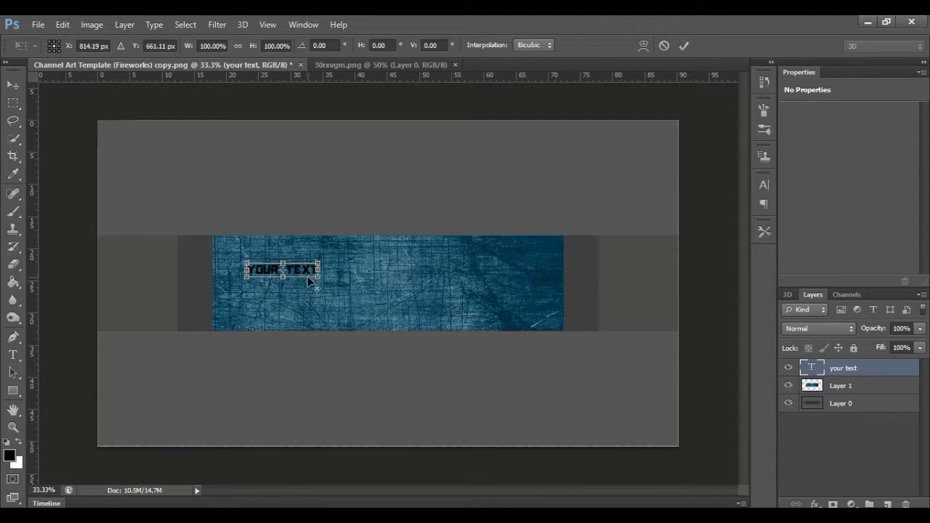
mouse_move(317, 274)
left_mouse_down()
mouse_move(367, 286)
mouse_move(325, 263)
left_mouse_up()
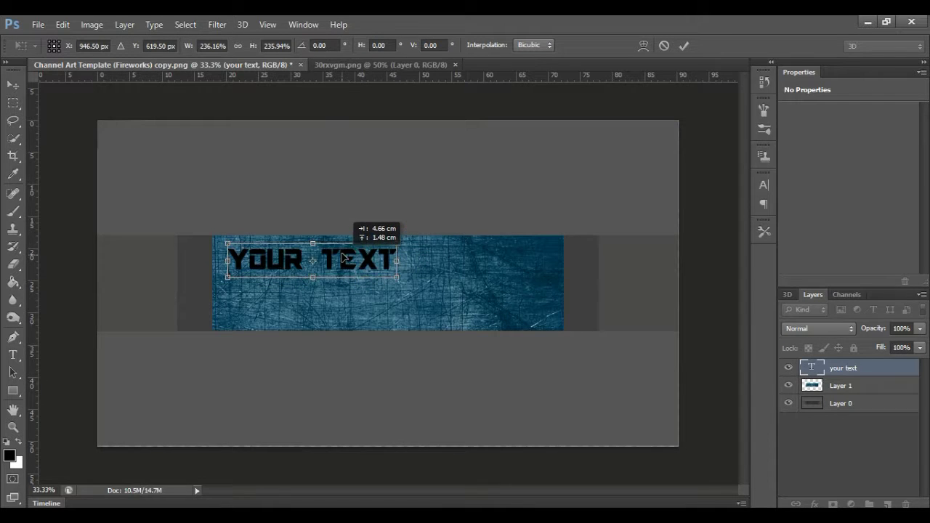
key("Return")
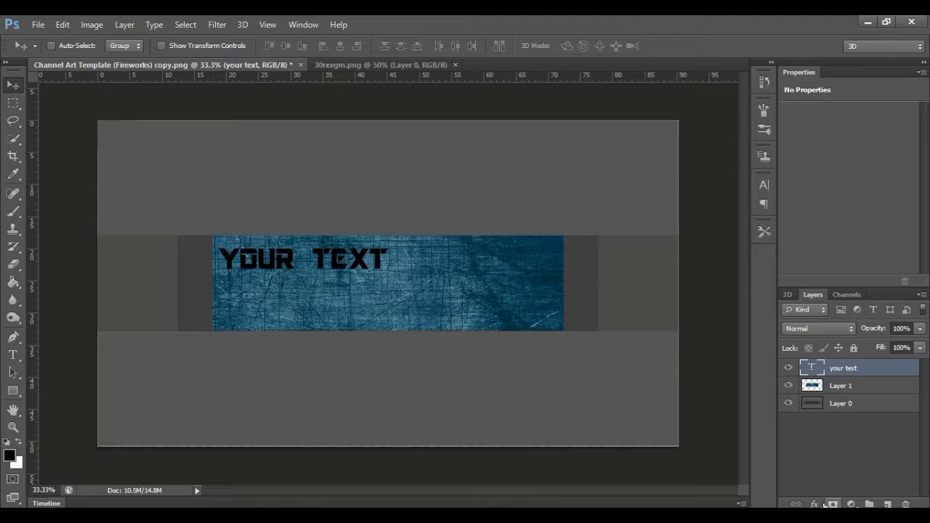
double_click(855, 369)
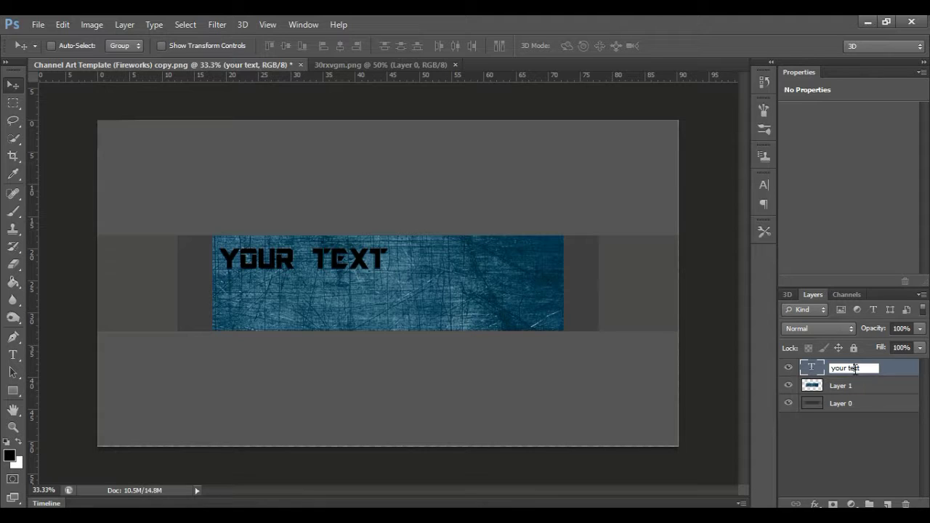
left_click(851, 449)
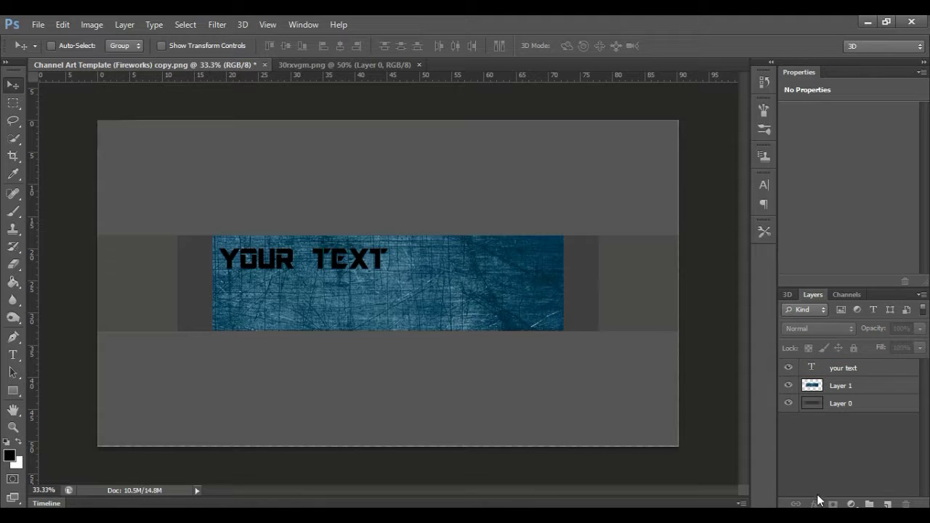
left_click(818, 377)
Give the YOUR TEXT title a red Color Overlay and a 297% depth Bevel & Emboss.
left_click(814, 503)
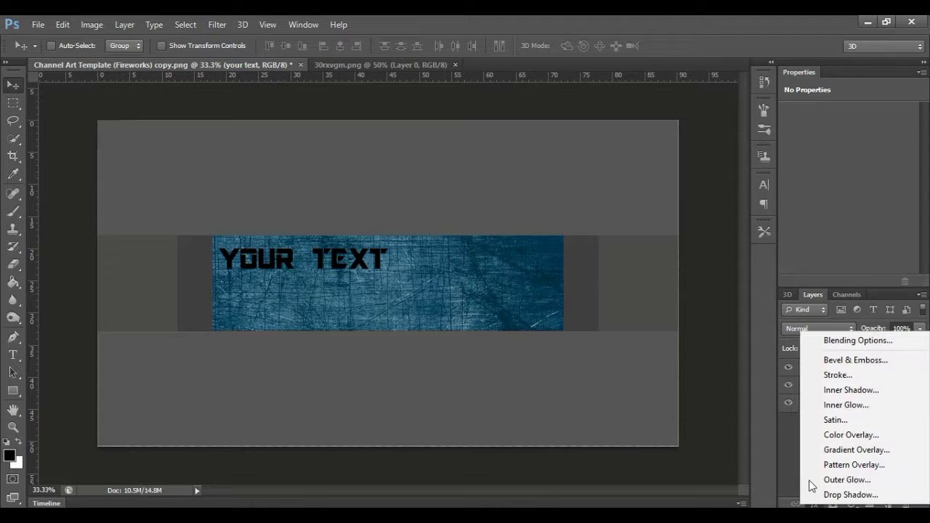
left_click(833, 340)
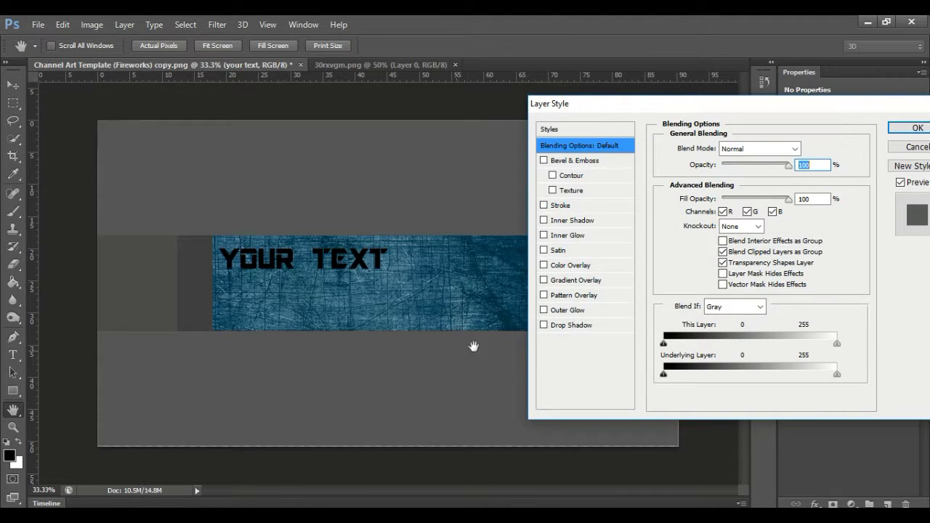
left_click(544, 266)
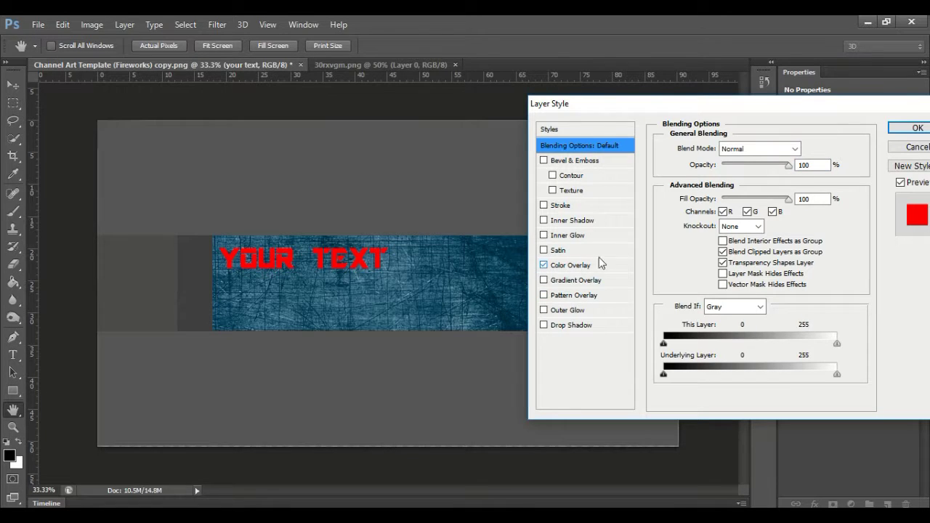
left_click(573, 161)
left_click_drag(722, 183, 737, 183)
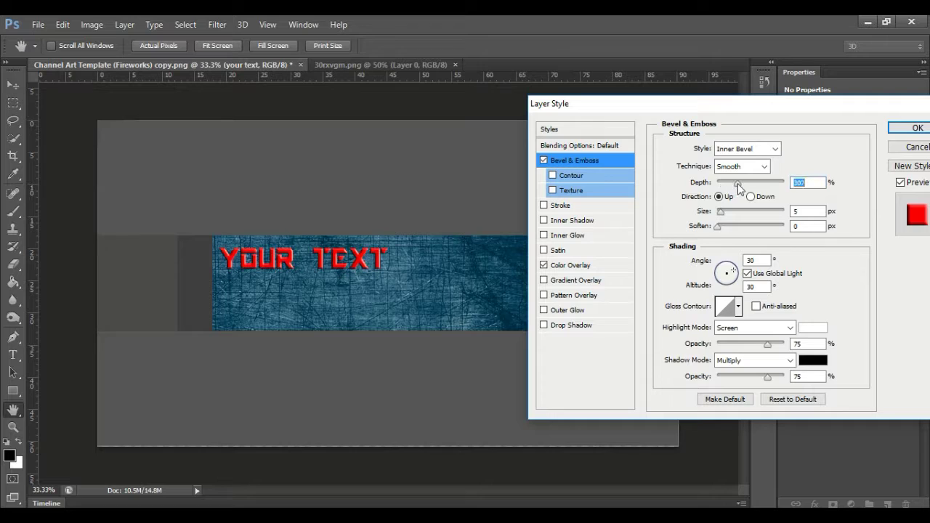
left_click_drag(723, 215, 721, 222)
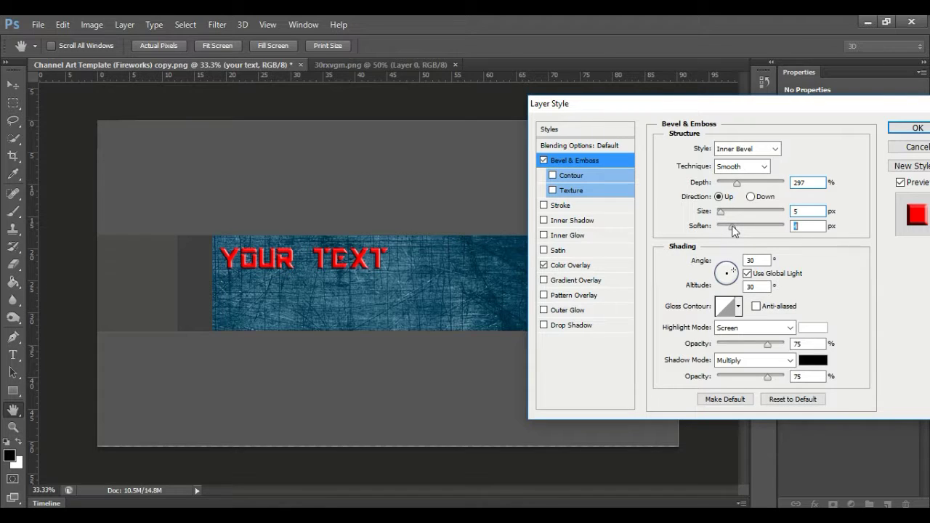
Add bevel contour and texture, a thick black stroke and a 3 px inner shadow.
left_click(591, 178)
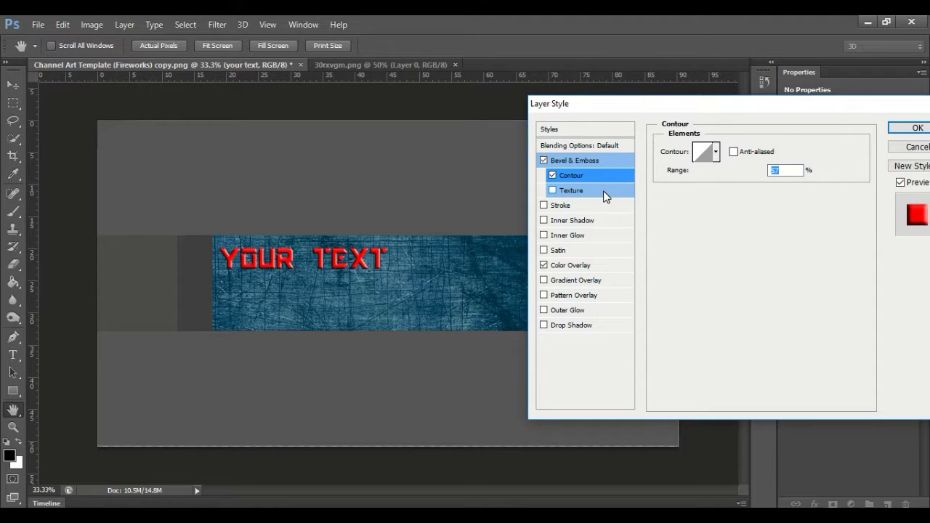
left_click(606, 195)
left_click(593, 206)
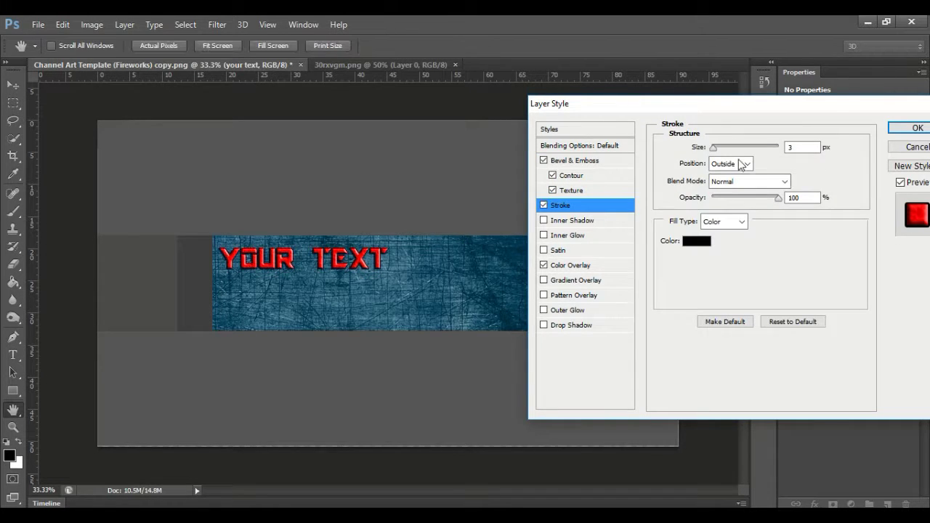
mouse_move(712, 149)
left_mouse_down()
mouse_move(735, 149)
mouse_move(718, 172)
left_mouse_up()
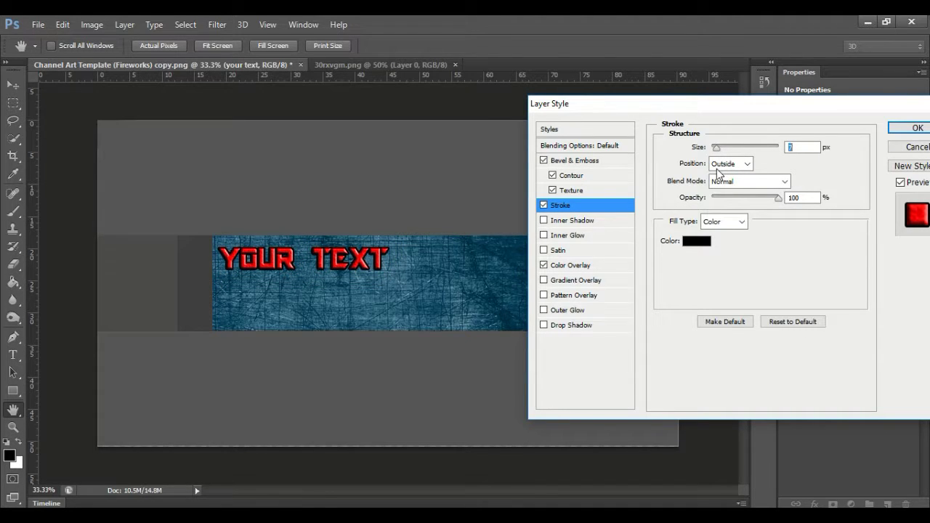
left_click(594, 221)
left_click_drag(725, 210, 716, 212)
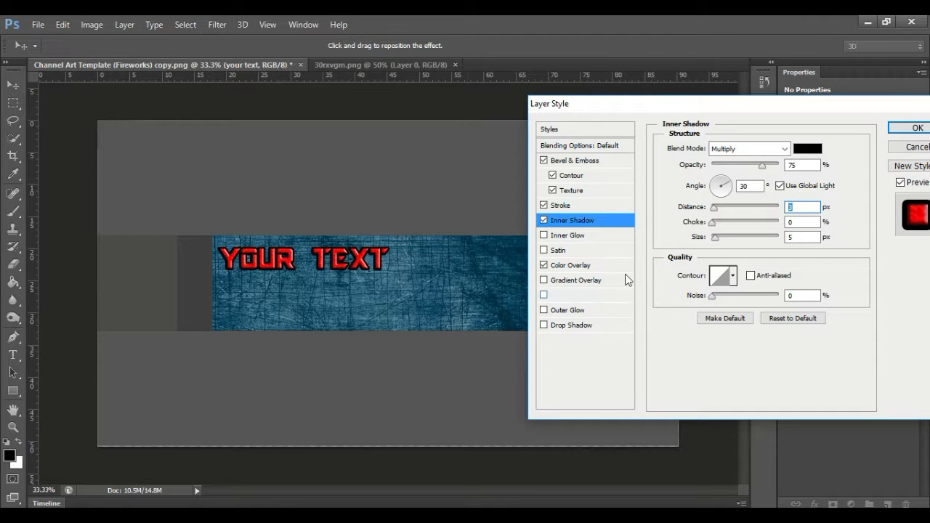
left_click(910, 131)
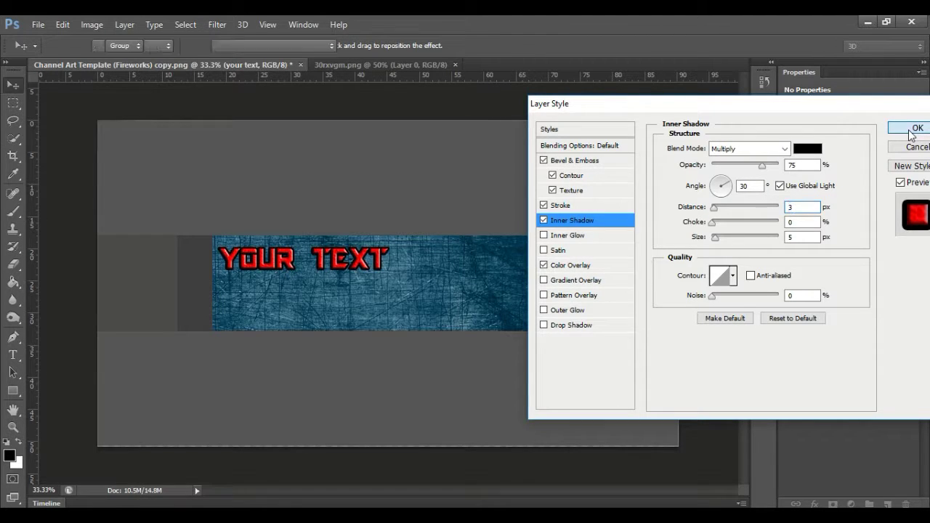
left_click_drag(349, 261, 358, 256)
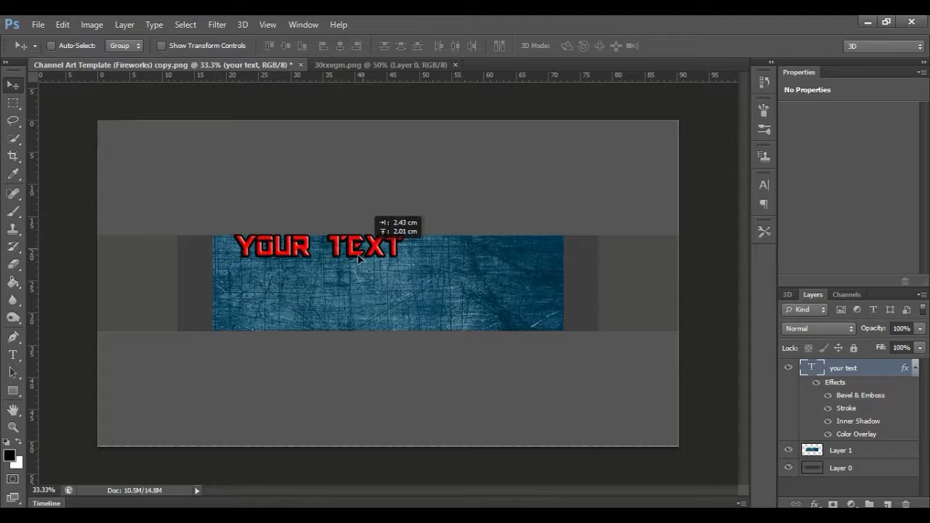
Nudge the title slightly left and up, and add a new empty layer.
key("Left")
key("Left")
key("Left")
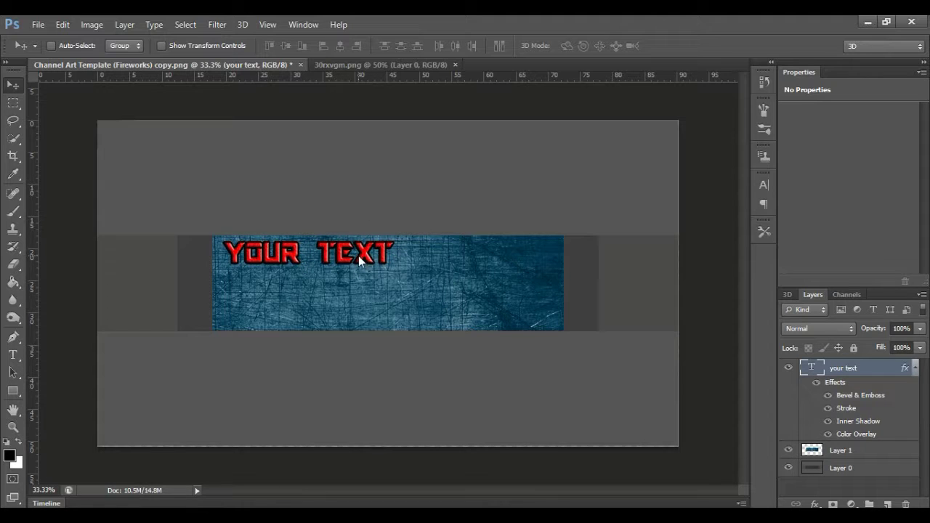
key("Up")
key("Up")
key("Left")
key("Left")
key("Left")
key("Left")
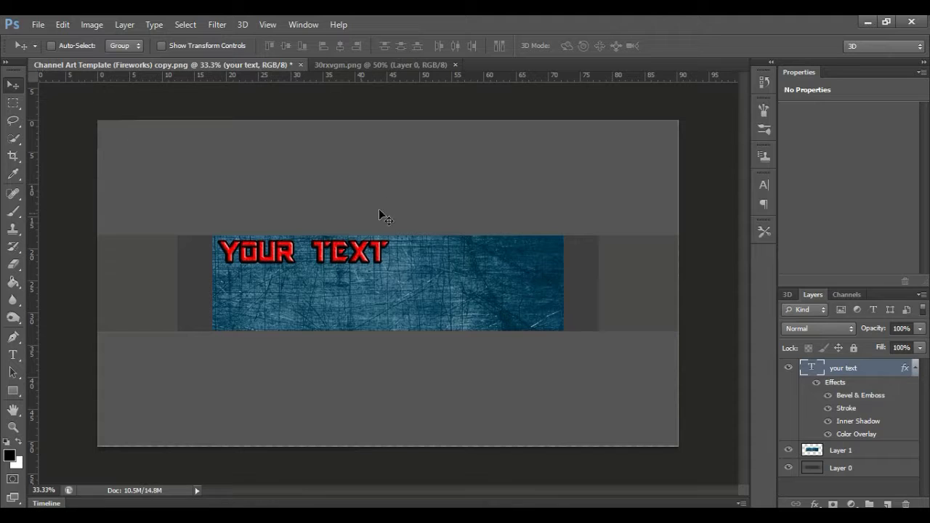
left_click(888, 504)
Open Subscribe-PNG-12 and drag the Subscribe button into the channel art document.
left_click(38, 24)
left_click(65, 49)
left_click(618, 291)
left_click(621, 438)
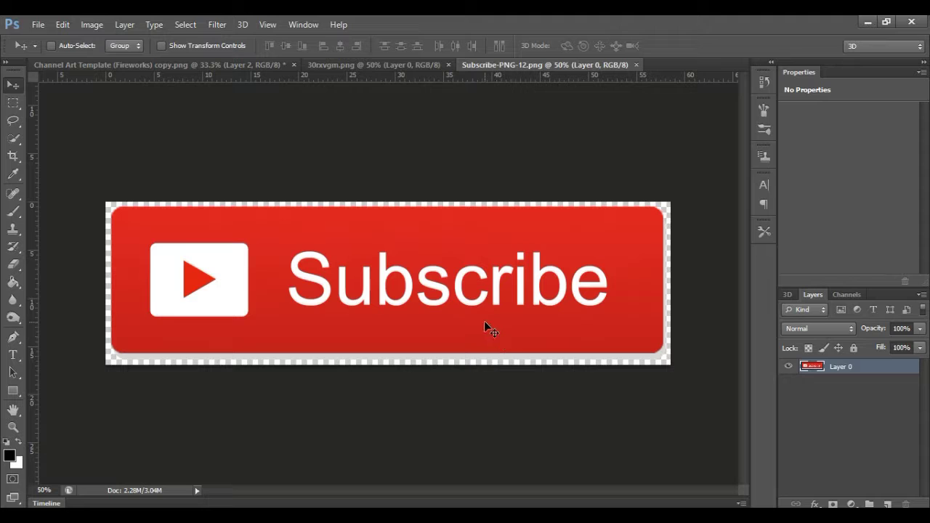
key("ctrl+a")
left_click_drag(450, 316, 258, 85)
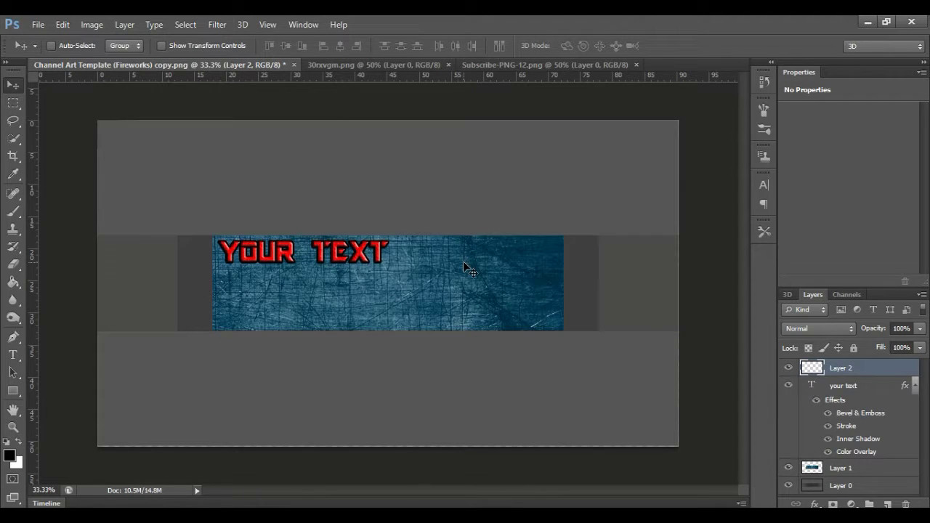
left_click_drag(465, 268, 469, 270)
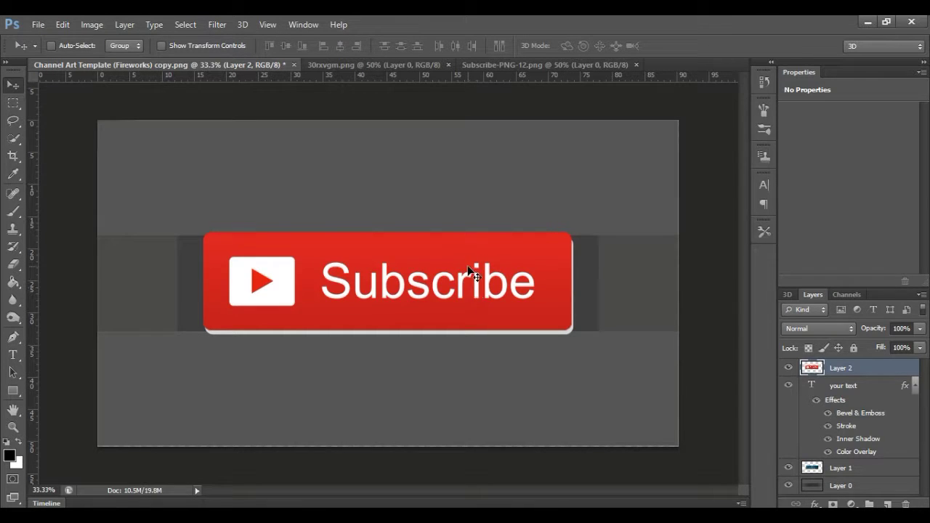
key("ctrl+t")
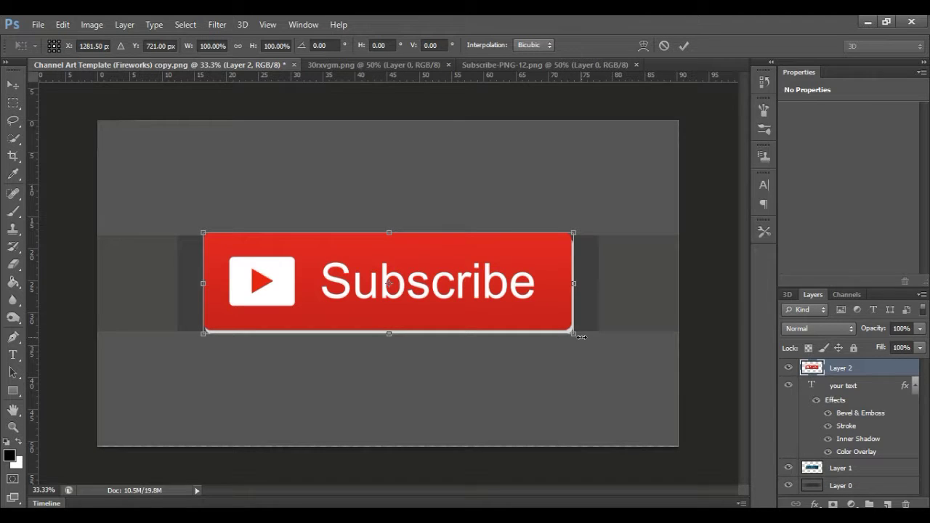
Scale the Subscribe button to about 33% and drag it to the banner's upper right.
left_click_drag(575, 335, 453, 294)
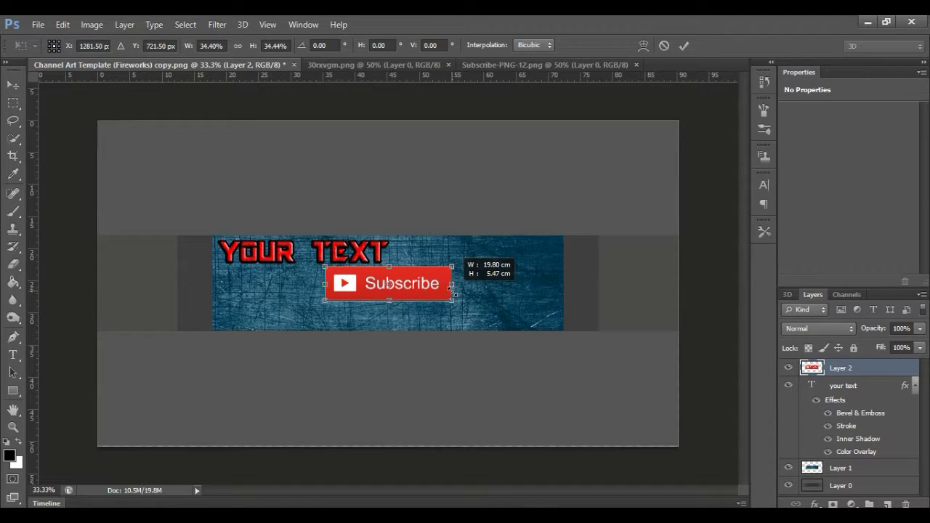
left_click_drag(429, 285, 504, 255)
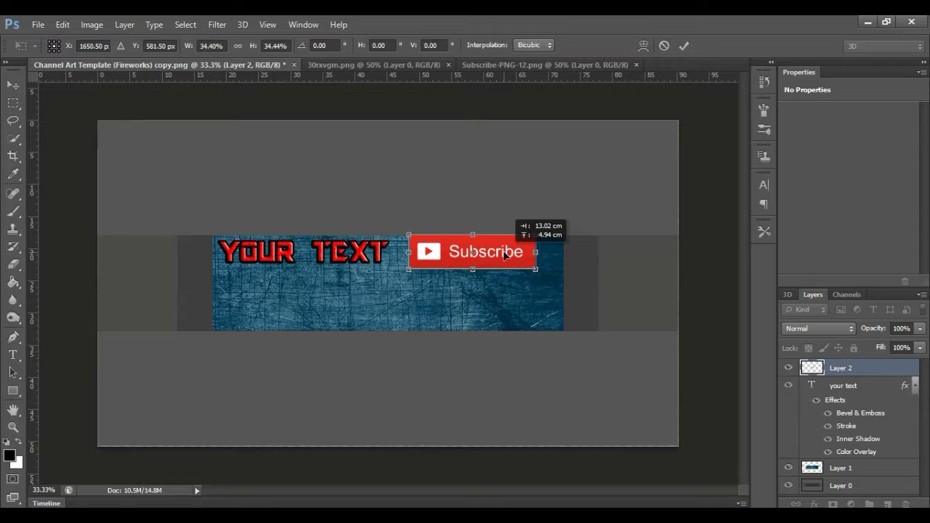
left_click_drag(535, 271, 520, 266)
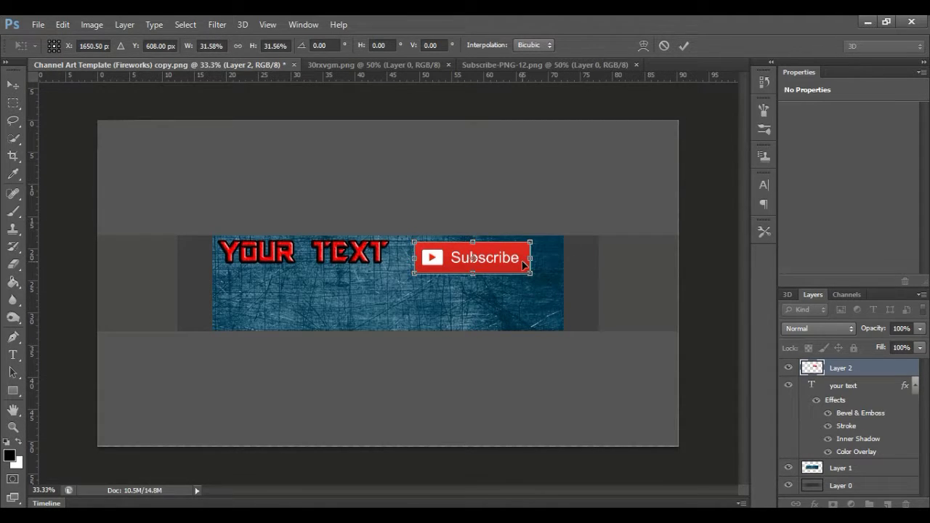
left_click_drag(472, 242, 475, 248)
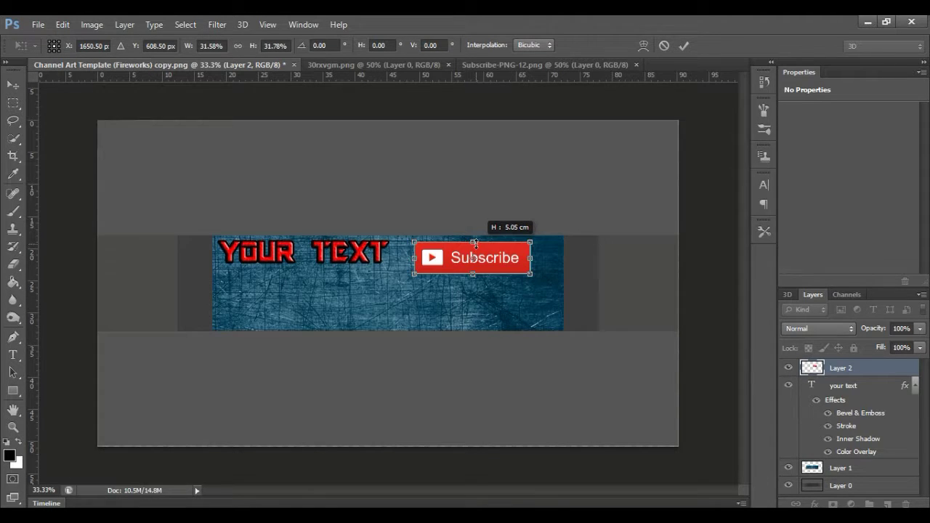
left_click_drag(475, 248, 473, 243)
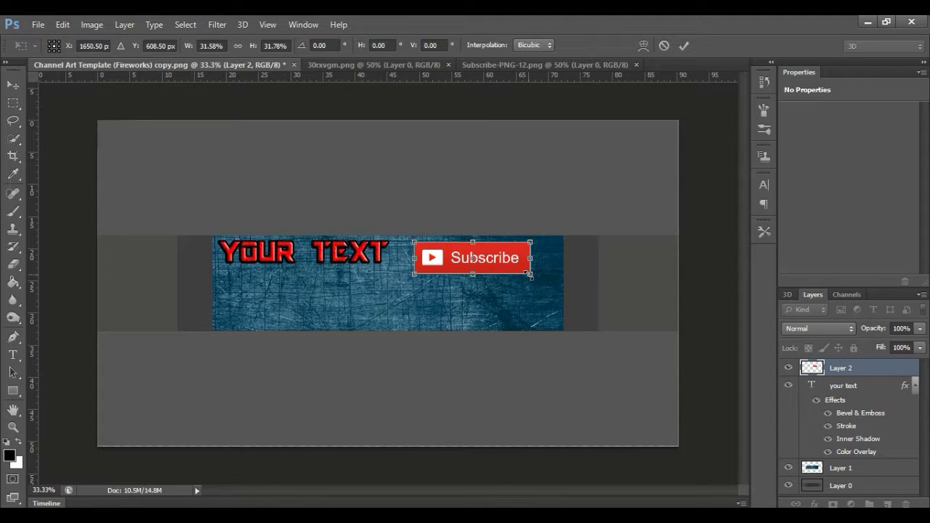
left_click_drag(530, 275, 535, 273)
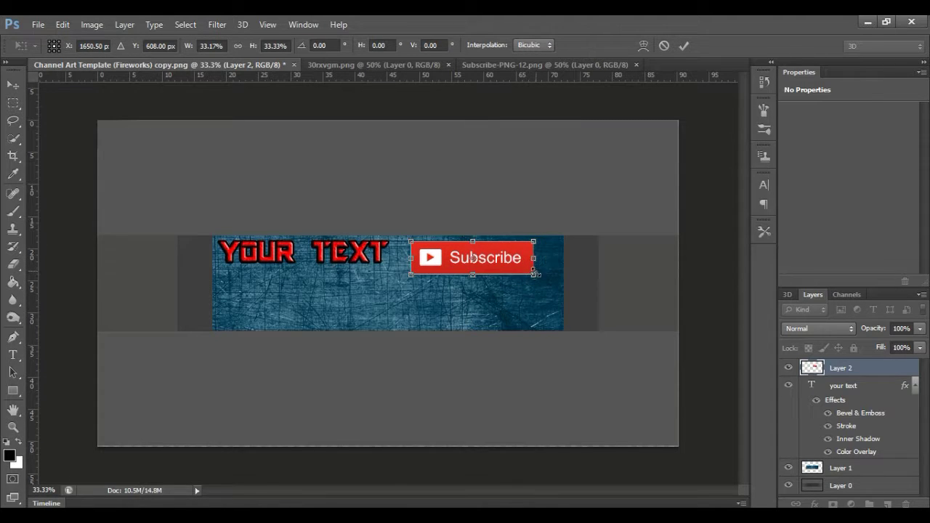
left_click_drag(526, 272, 526, 272)
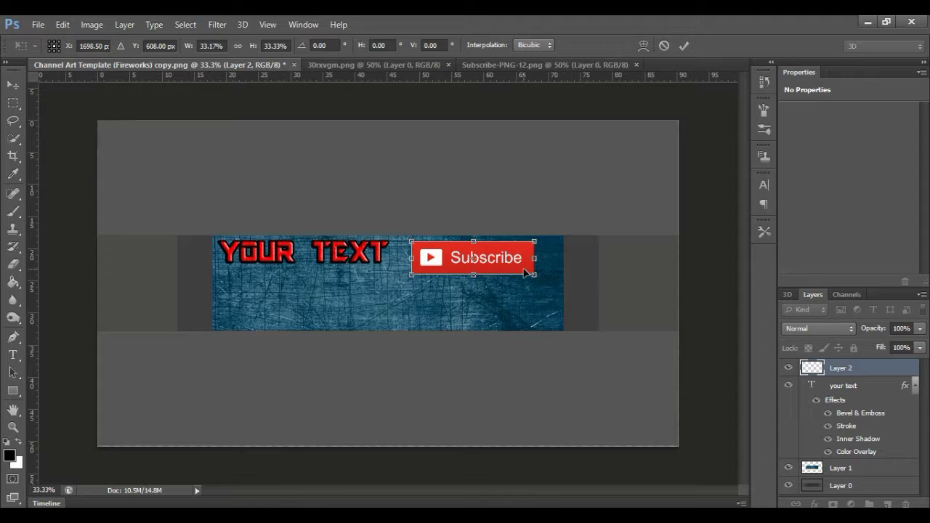
Fine-tune the Subscribe button's position with small nudges and apply the transform.
key("shift+Right")
key("shift+Right")
key("shift+Right")
key("shift+Right")
key("shift+Up")
key("Up")
key("Right")
key("Right")
key("Right")
key("Right")
key("Right")
key("Right")
key("Down")
key("Down")
key("Down")
key("Return")
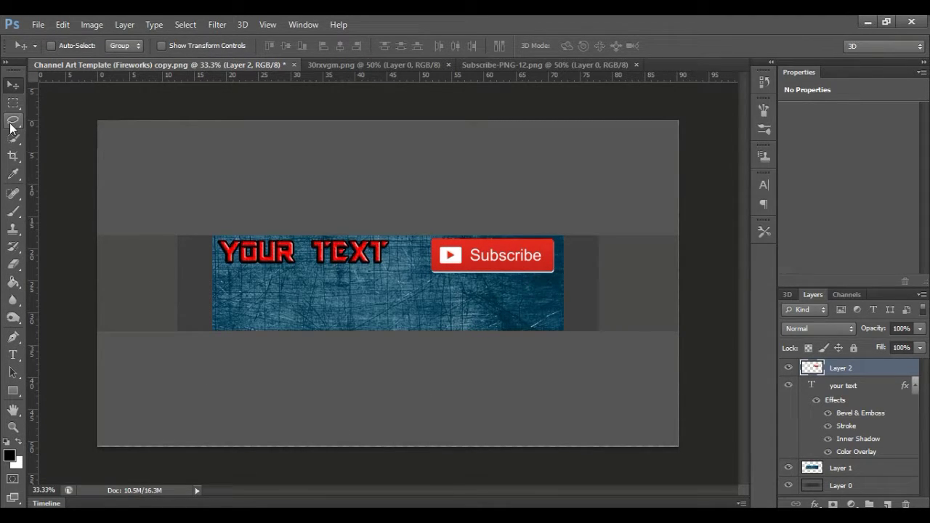
Briefly enter the YOUR TEXT title for editing, then leave it unchanged.
left_click(13, 102)
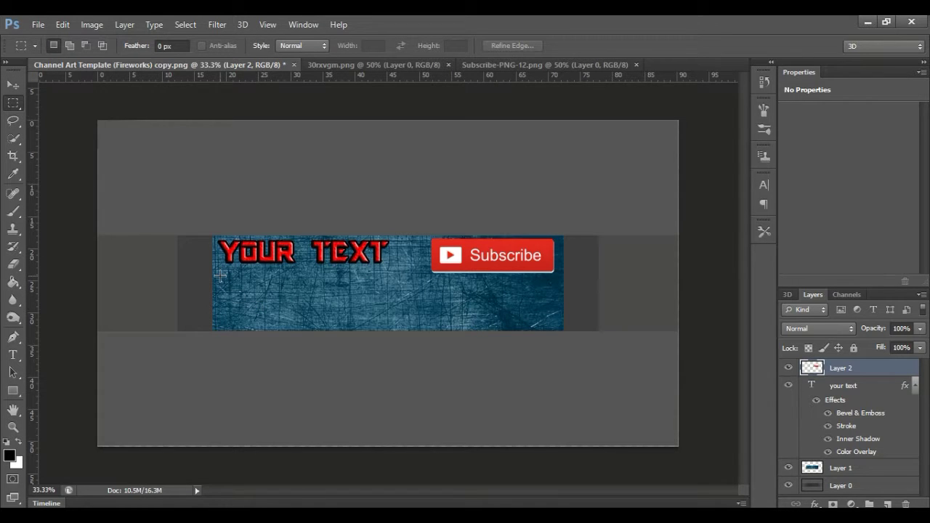
left_click(13, 354)
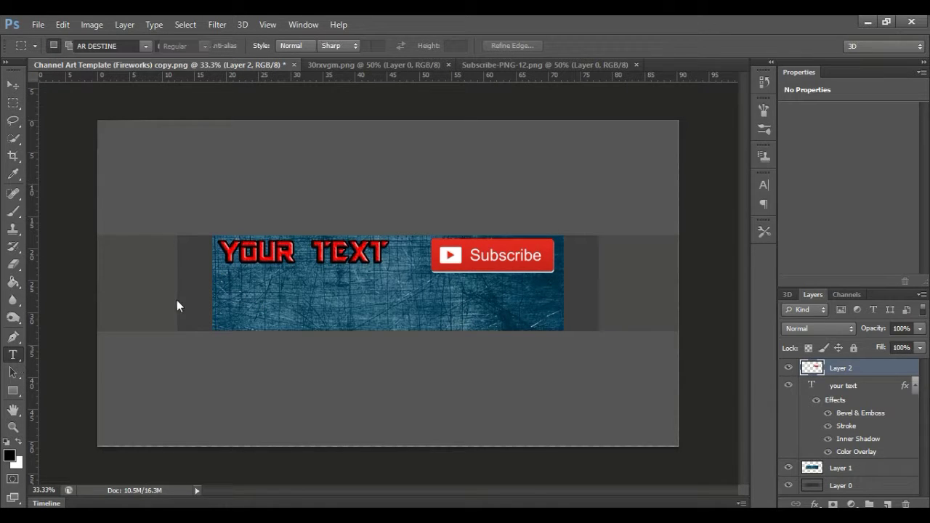
left_click(229, 265)
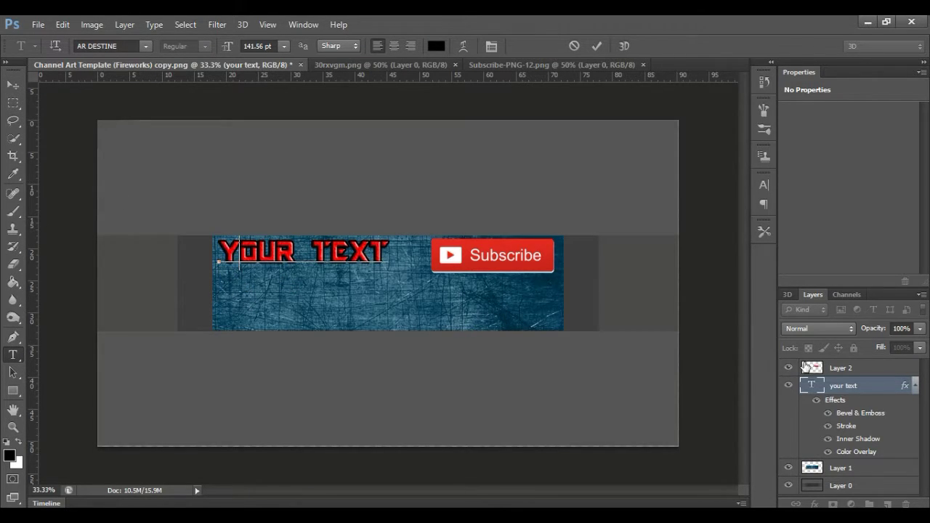
left_click(13, 85)
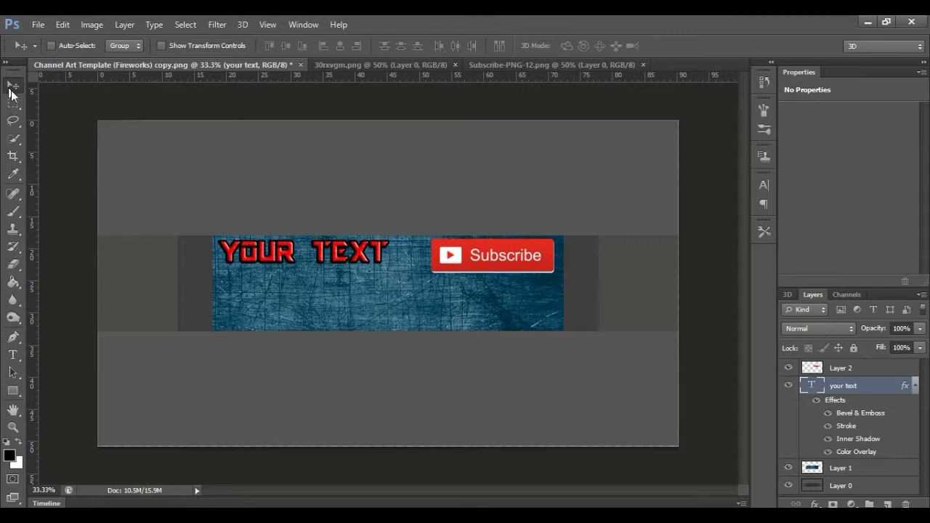
Type a YOUR OTHER TEXT subtitle and position it just beneath the title.
left_click(888, 503)
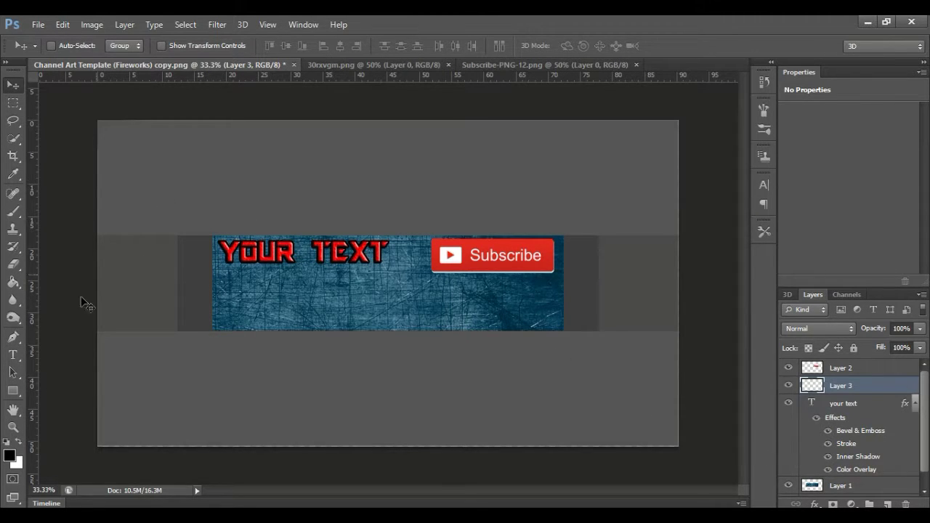
left_click(13, 355)
left_click(254, 287)
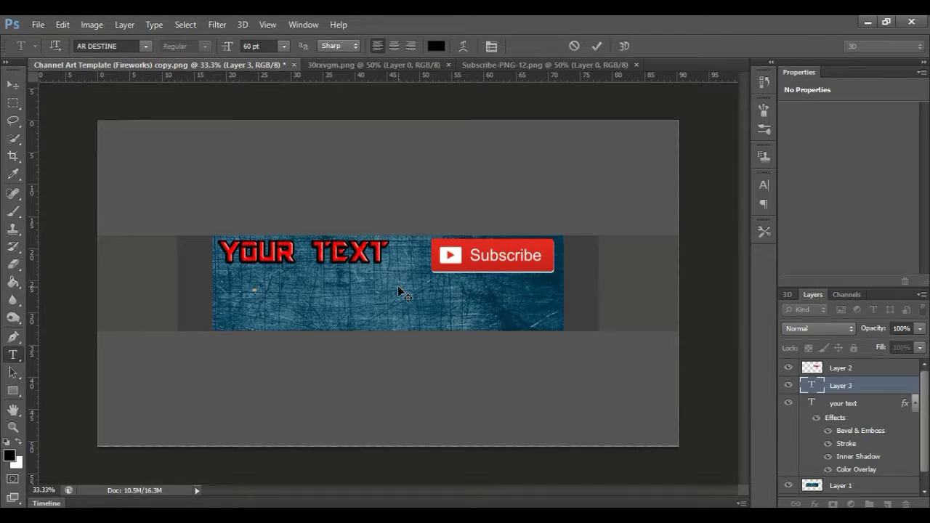
type("you")
key("BackSpace")
key("BackSpace")
key("BackSpace")
type("your other text")
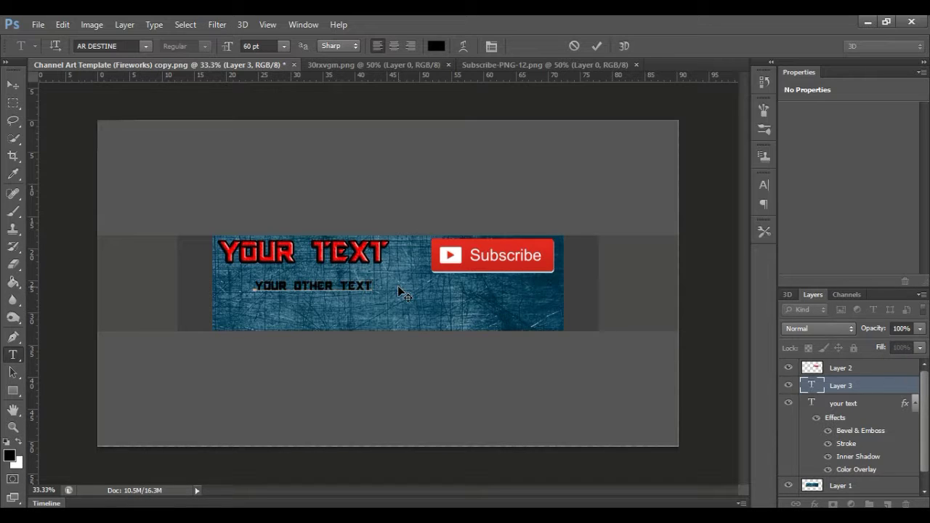
key("ctrl+a")
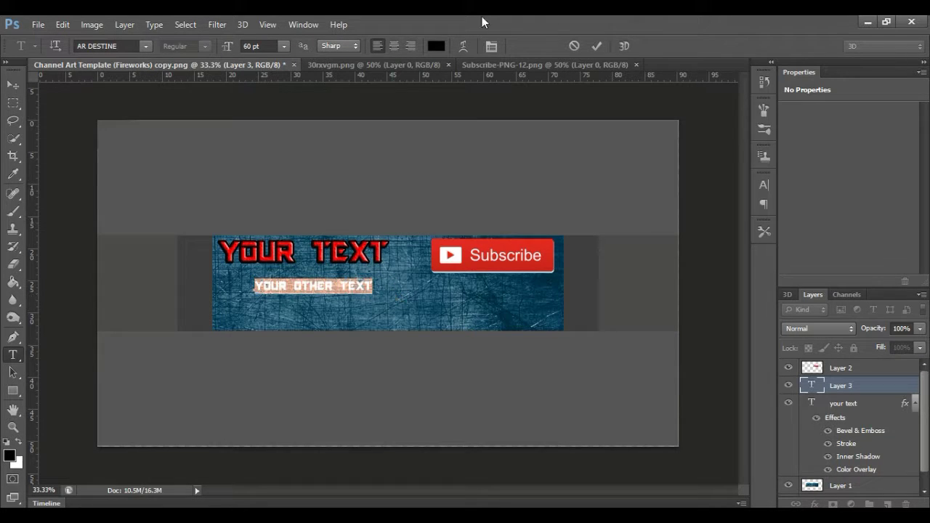
left_click(596, 45)
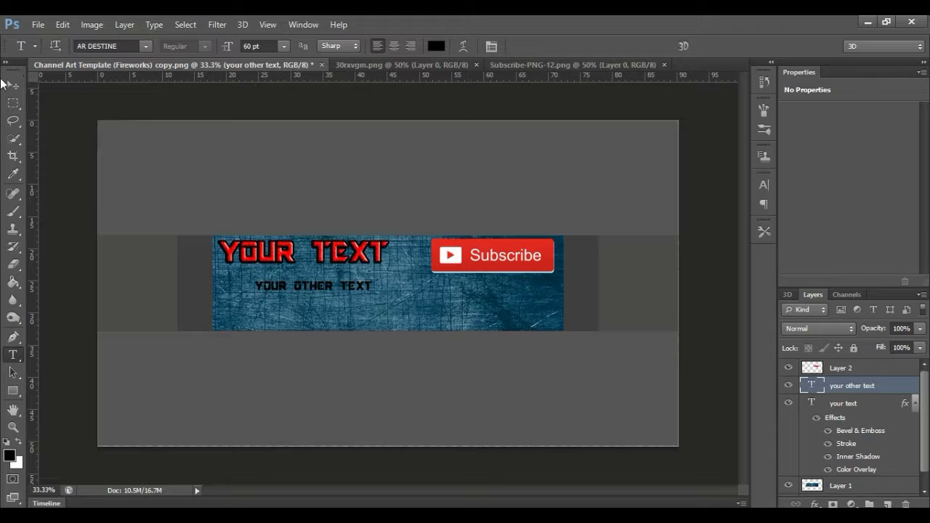
left_click(12, 85)
left_click_drag(287, 284, 279, 277)
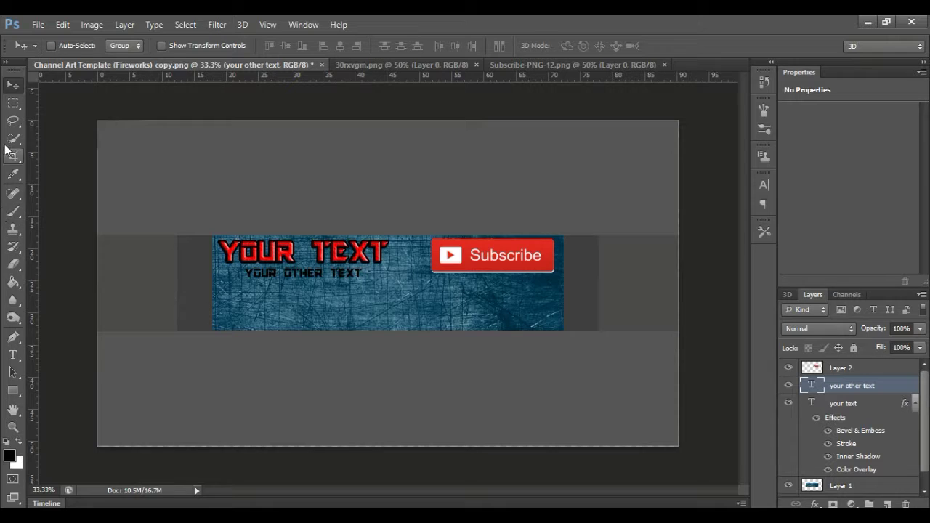
Marquee a thin full-width strip under the subtitle and add empty Layer 3.
left_click(14, 102)
mouse_move(183, 289)
left_mouse_down()
mouse_move(339, 304)
mouse_move(414, 296)
left_mouse_up()
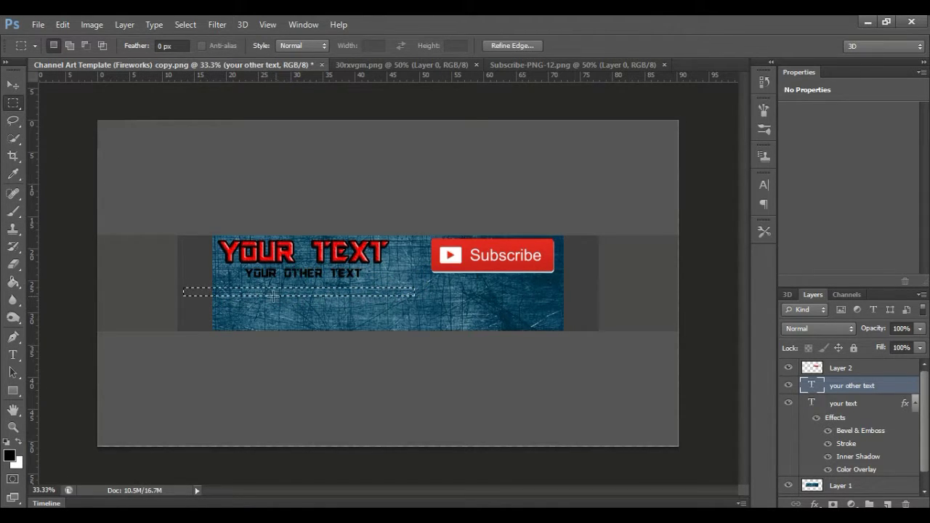
left_click(206, 283)
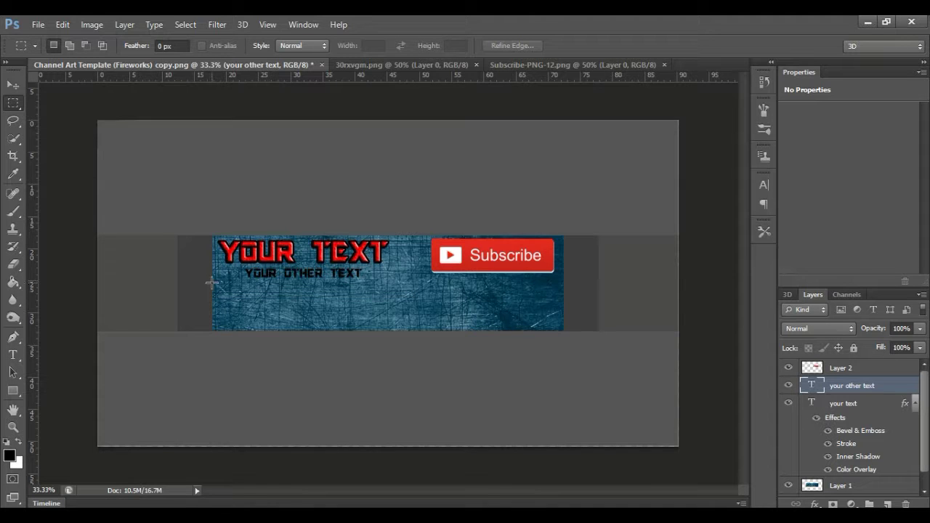
left_click_drag(216, 280, 556, 282)
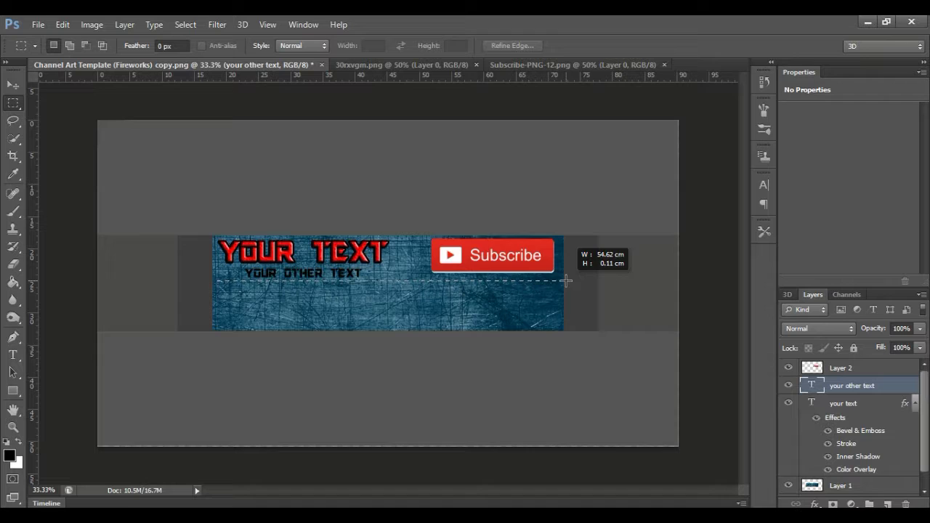
left_click_drag(556, 282, 566, 280)
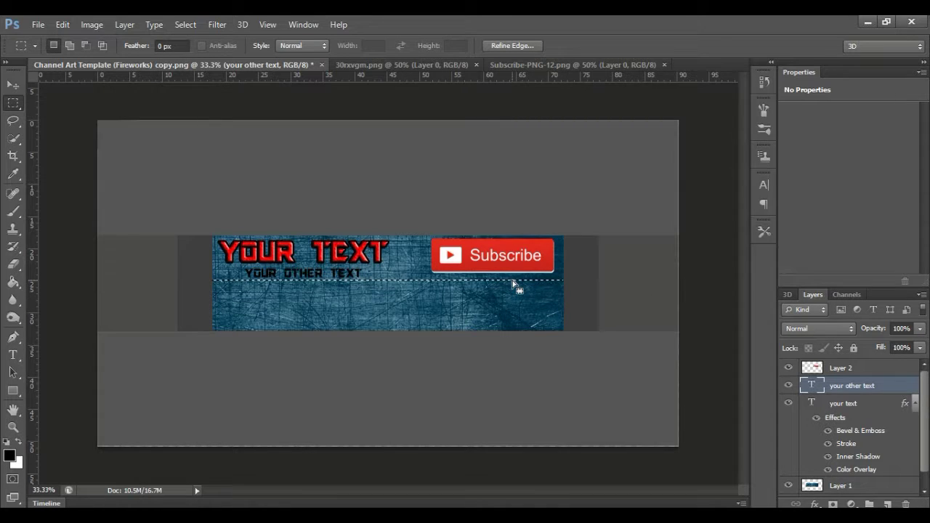
left_click_drag(512, 284, 513, 285)
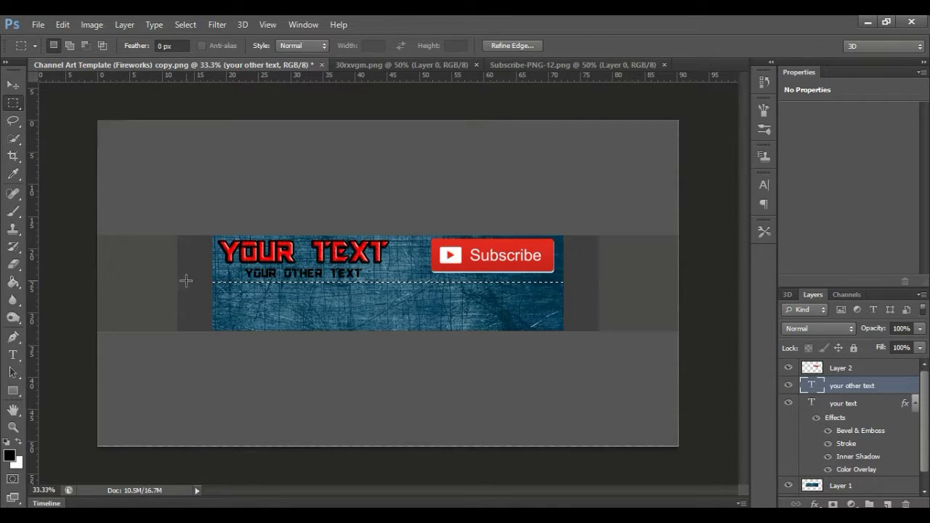
left_click_drag(213, 280, 565, 281)
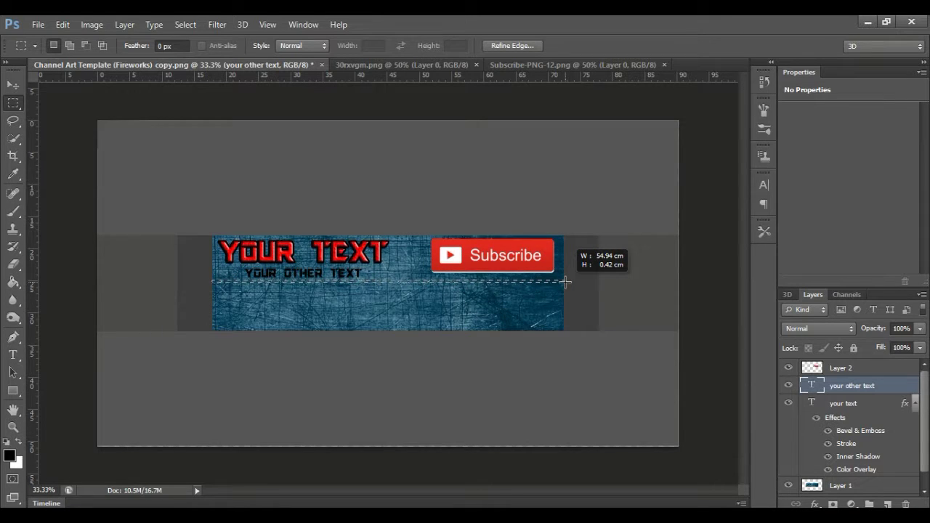
left_click_drag(566, 281, 562, 282)
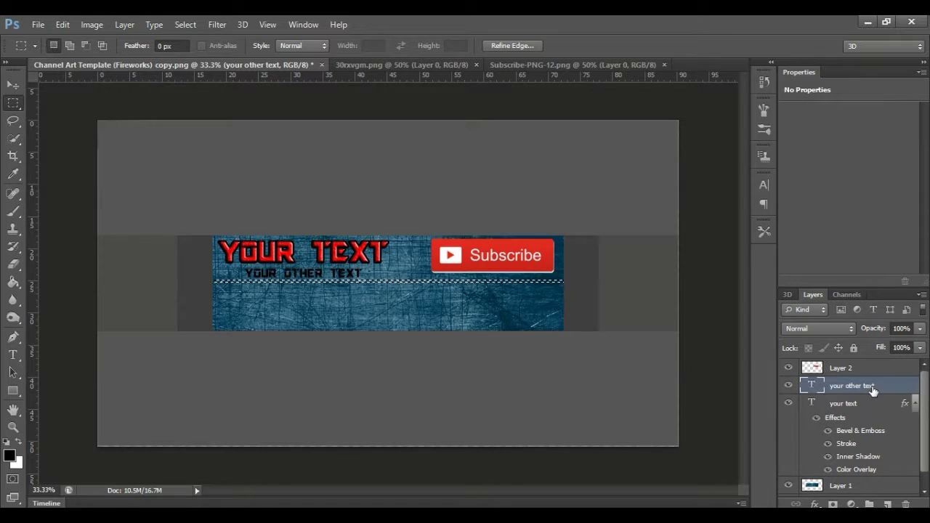
left_click(887, 503)
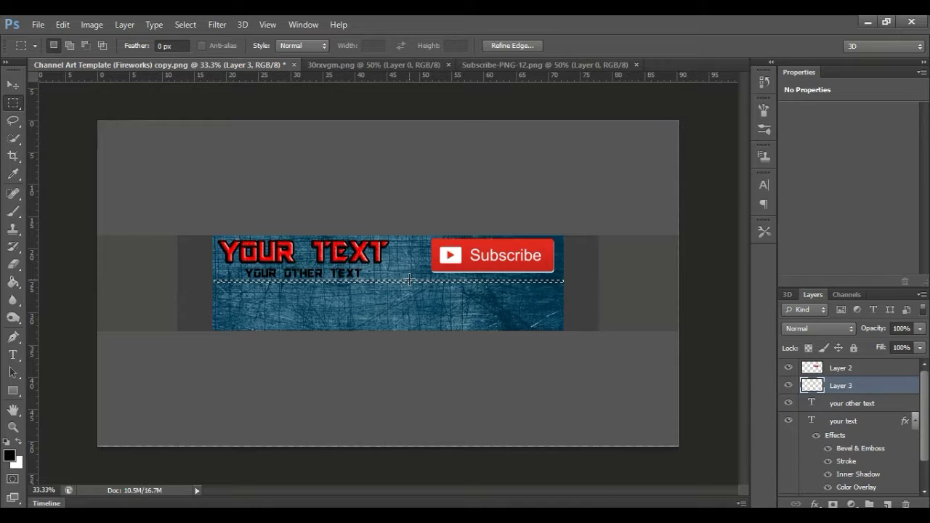
Set the foreground colour to grey #606060, then swap so white and grey become the working colours.
left_click(10, 455)
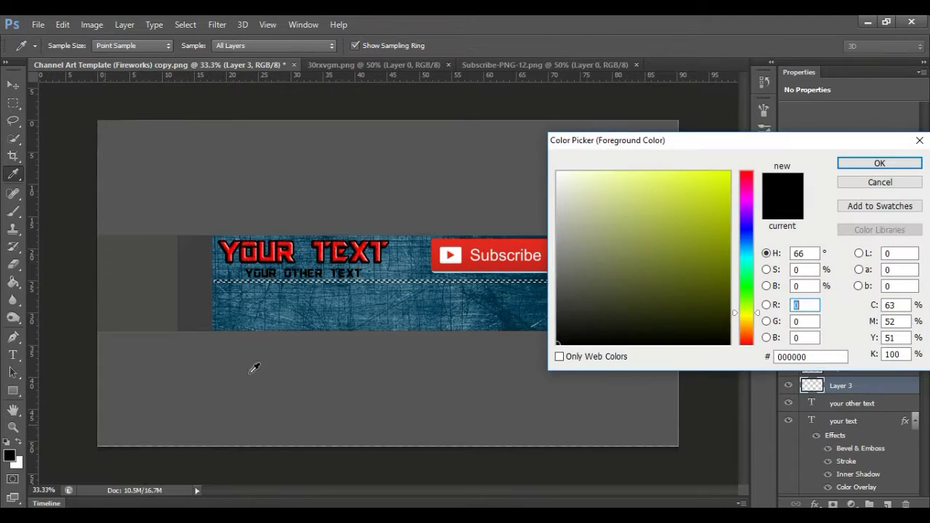
left_click(579, 246)
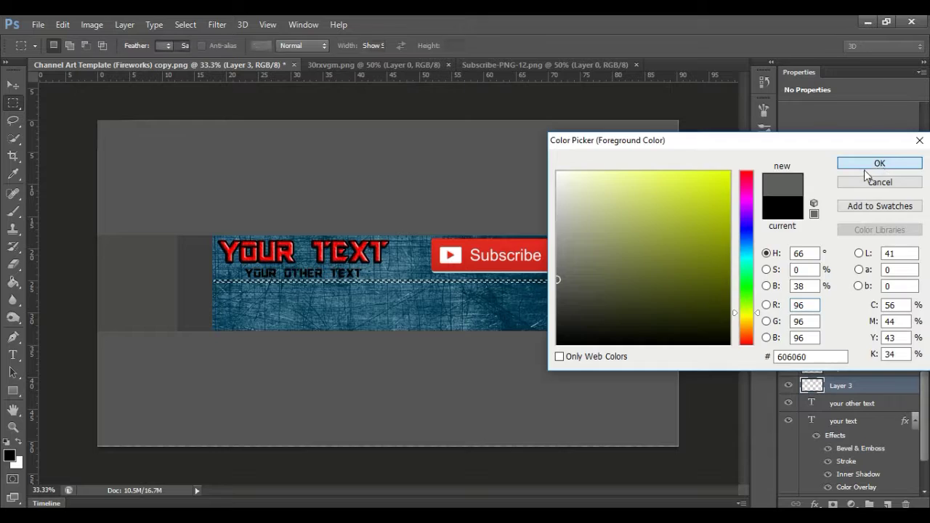
left_click(876, 164)
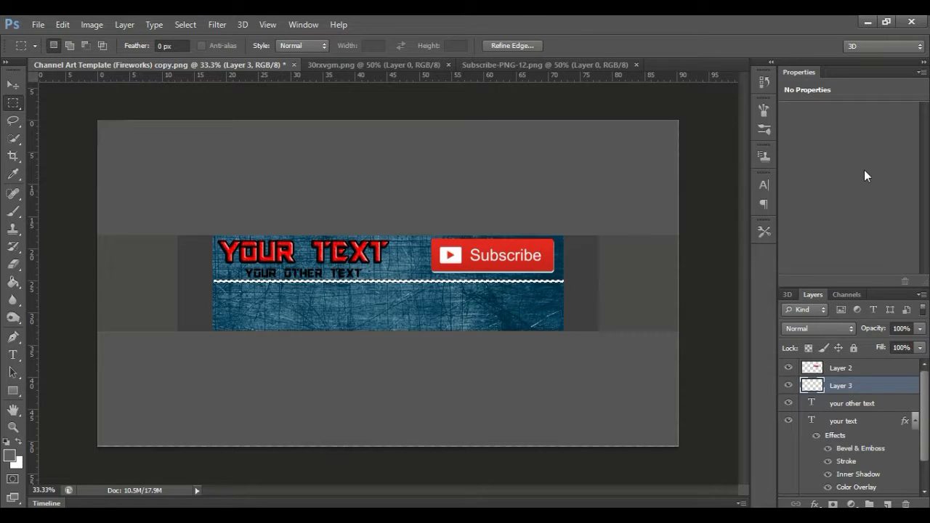
left_click(20, 442)
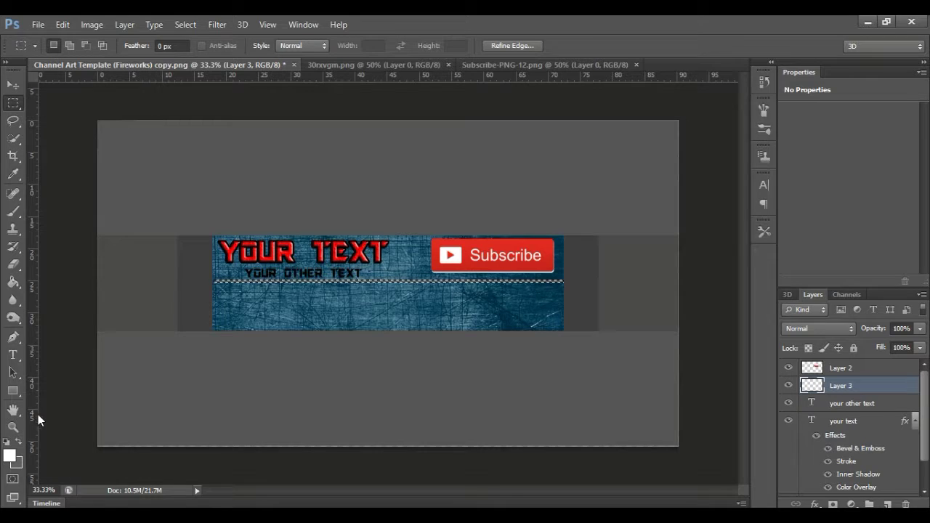
left_click(814, 503)
left_click(843, 341)
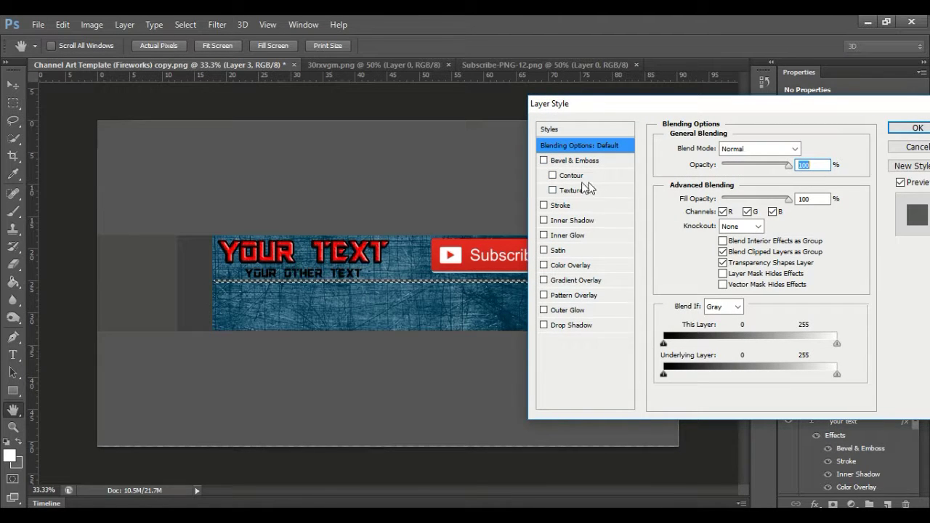
Give the white line a 1 px black outside stroke and deselect the strip.
left_click(564, 206)
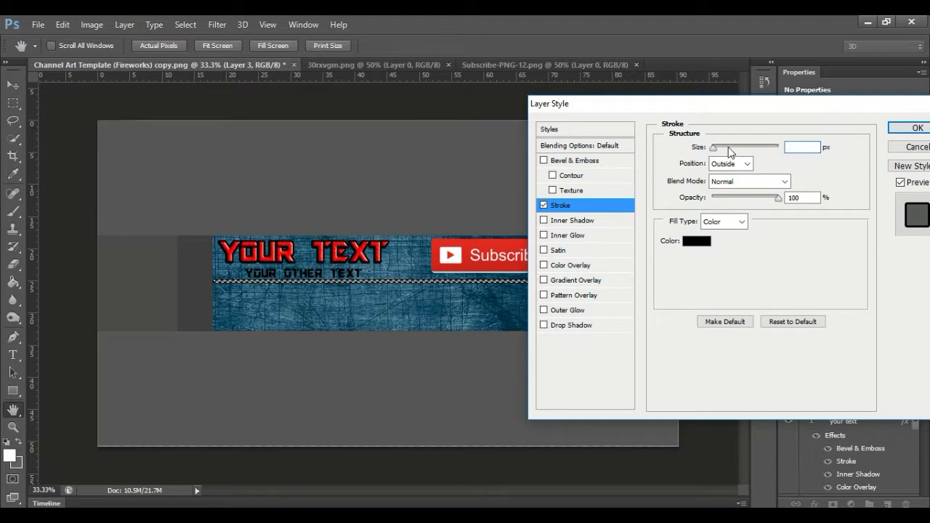
left_click_drag(728, 148, 708, 150)
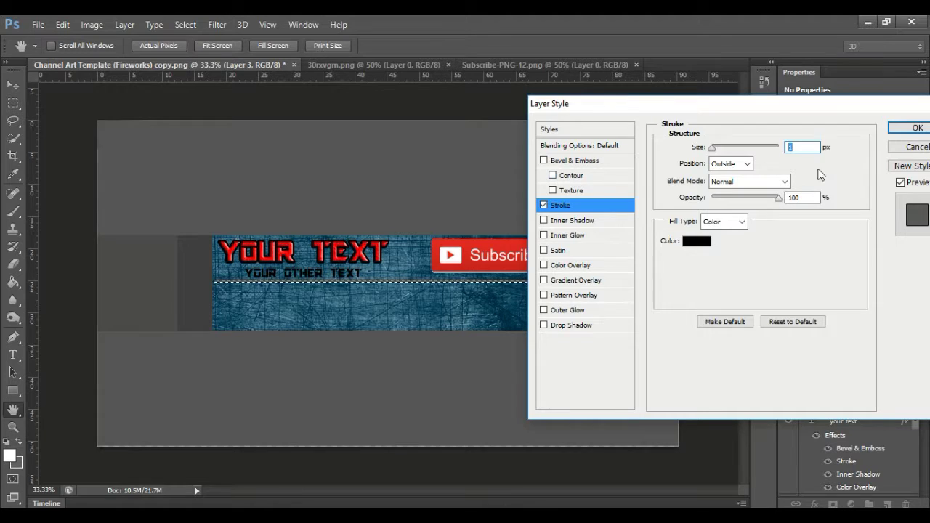
left_click(914, 130)
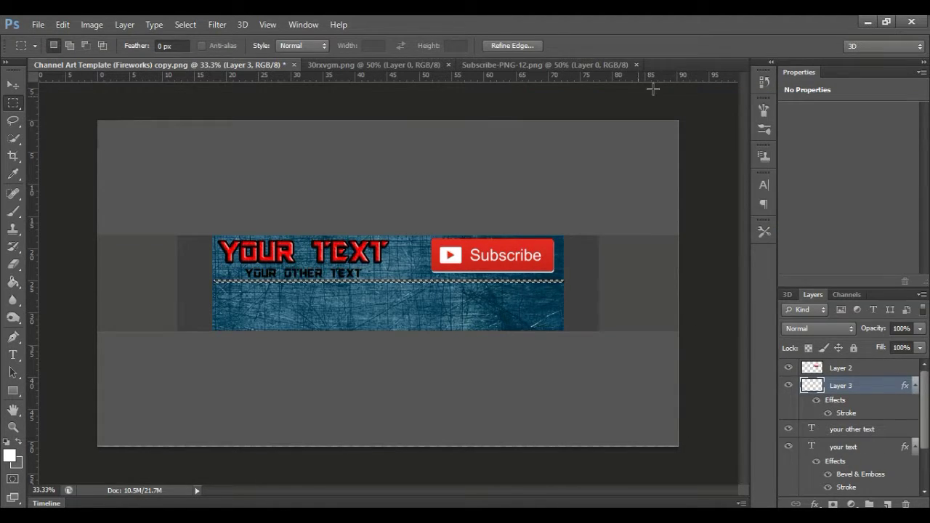
key("v")
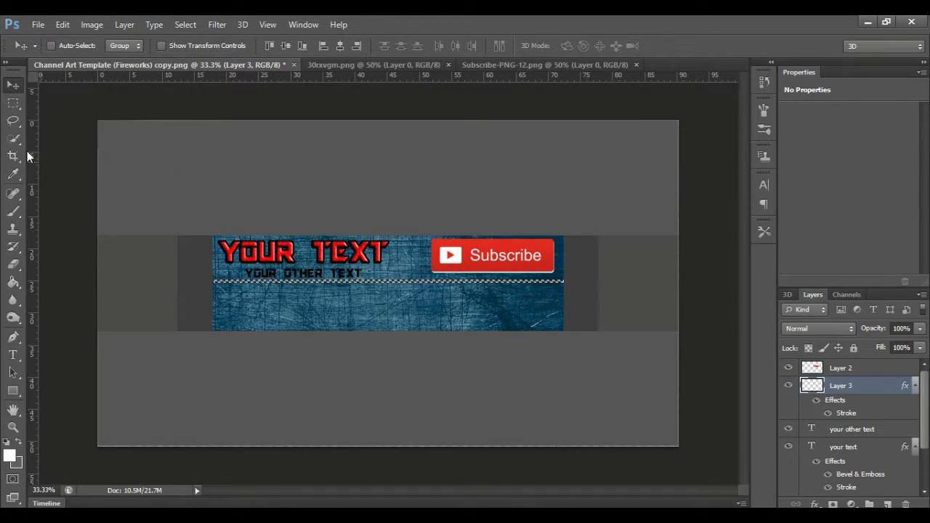
left_click(13, 105)
left_click(138, 133)
key("v")
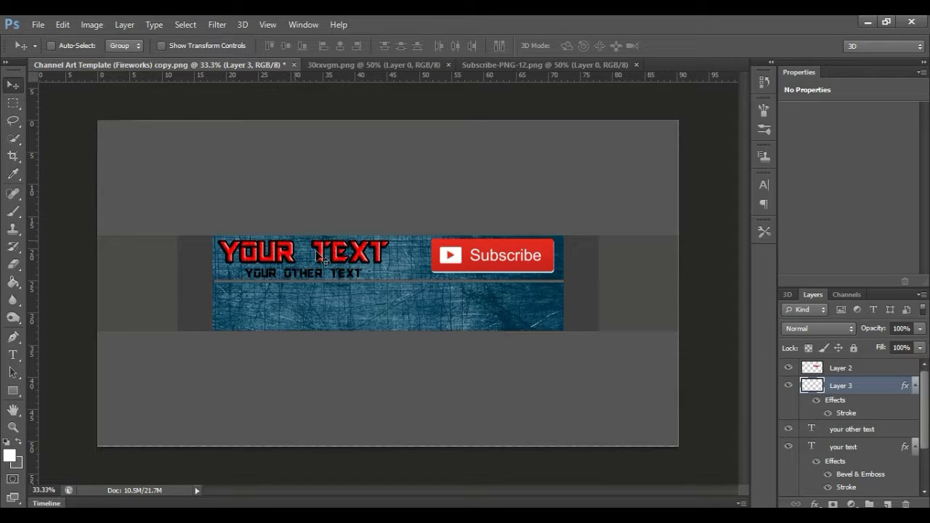
left_click(40, 25)
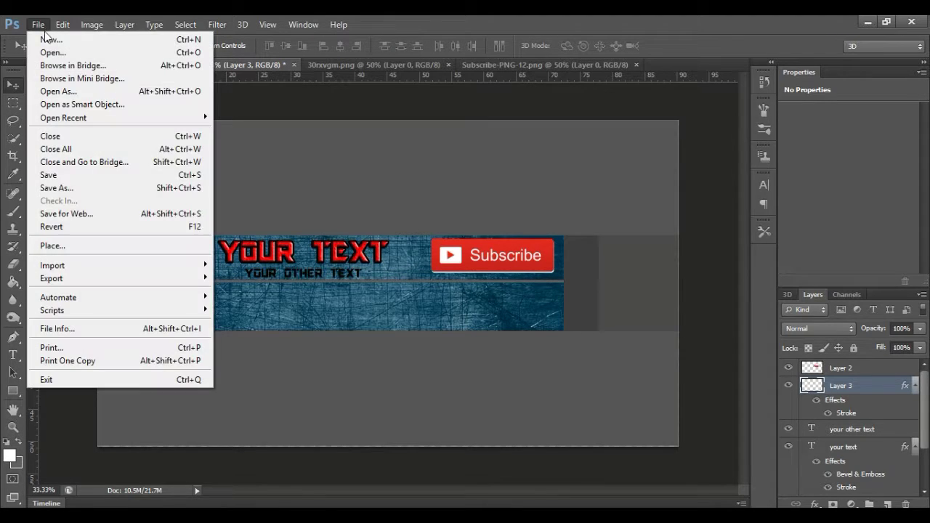
Open the Instagram, Facebook and Twitterbird logo files from the channel art folder together.
left_click(50, 53)
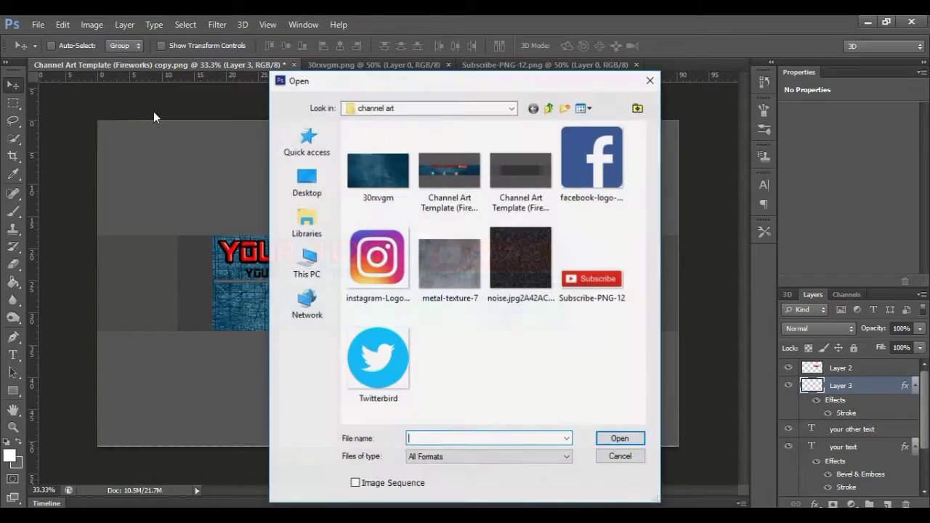
left_click(361, 285)
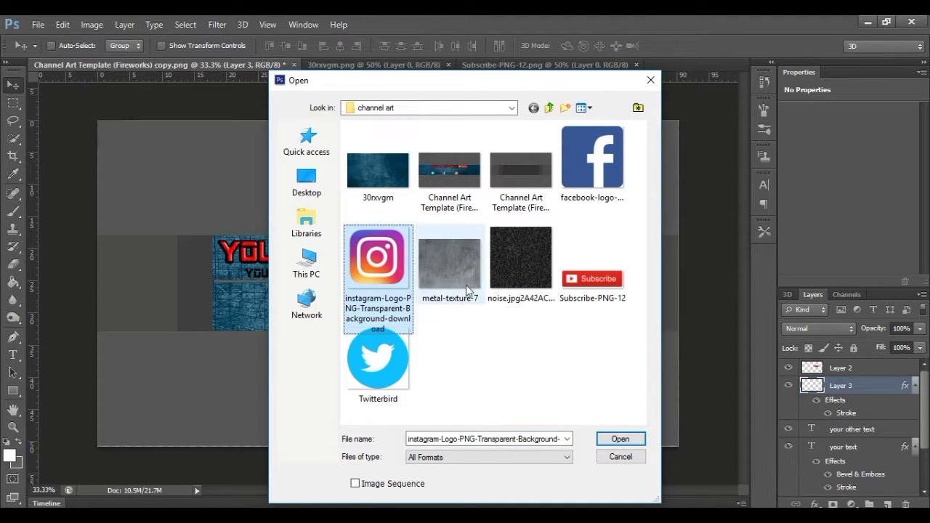
left_click(592, 181, "ctrl")
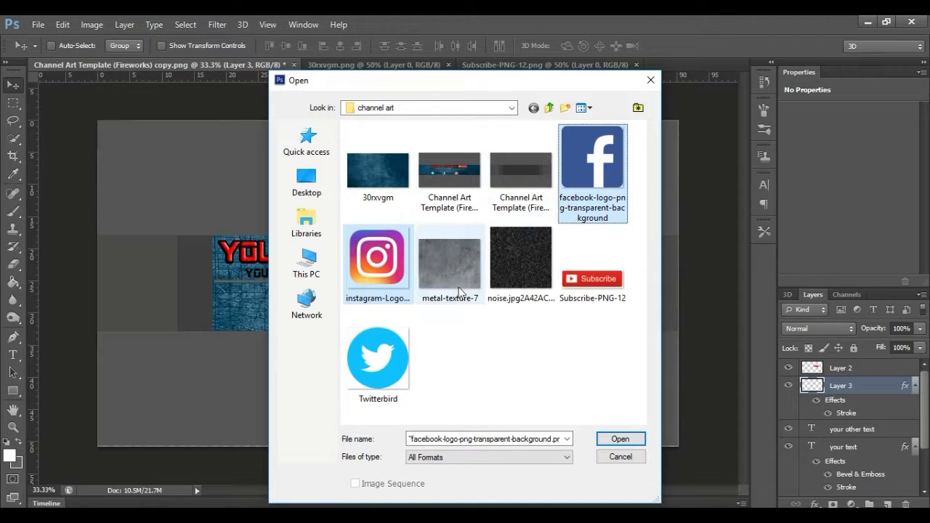
left_click(394, 360, "ctrl")
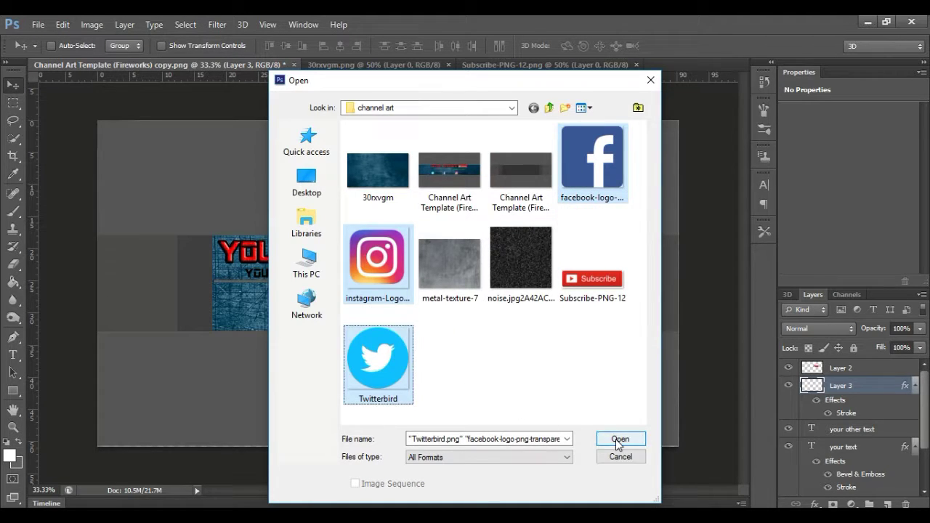
left_click(616, 438)
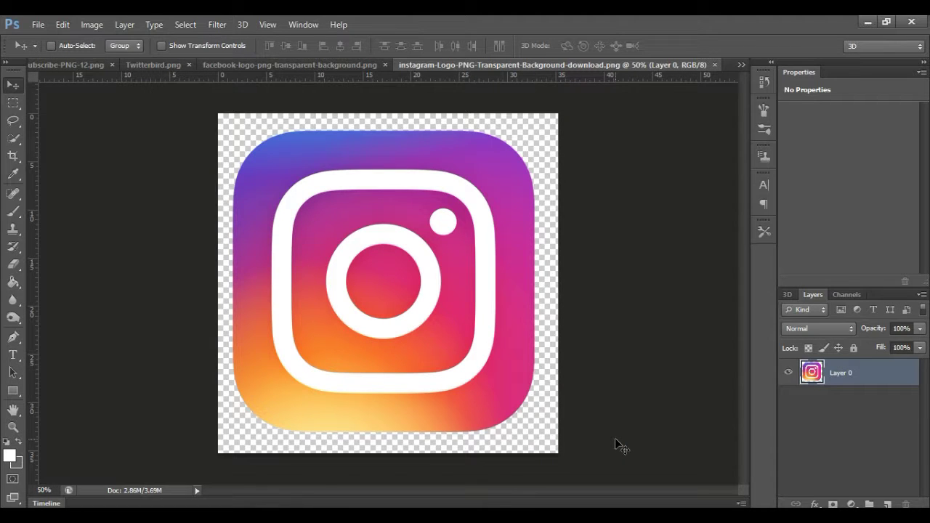
Copy the whole Instagram logo and paste it into the channel art document.
key("ctrl+a")
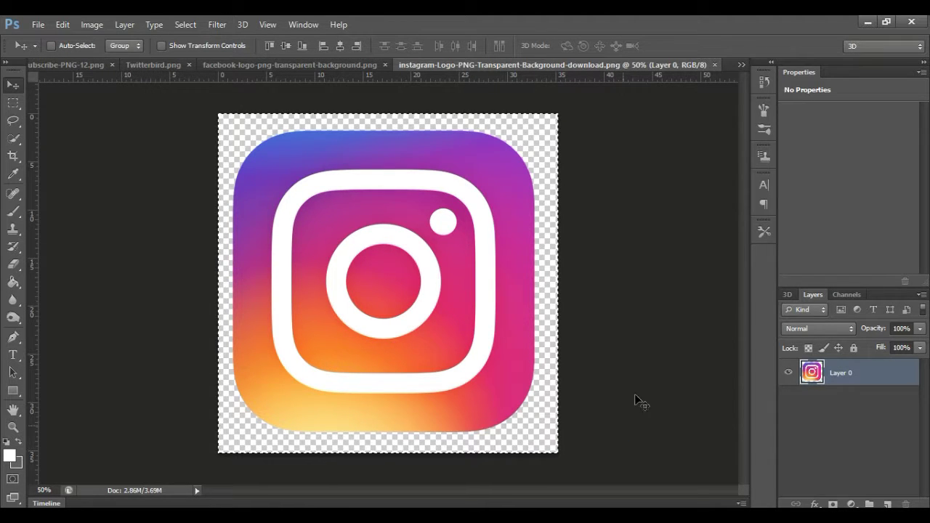
left_click(714, 65)
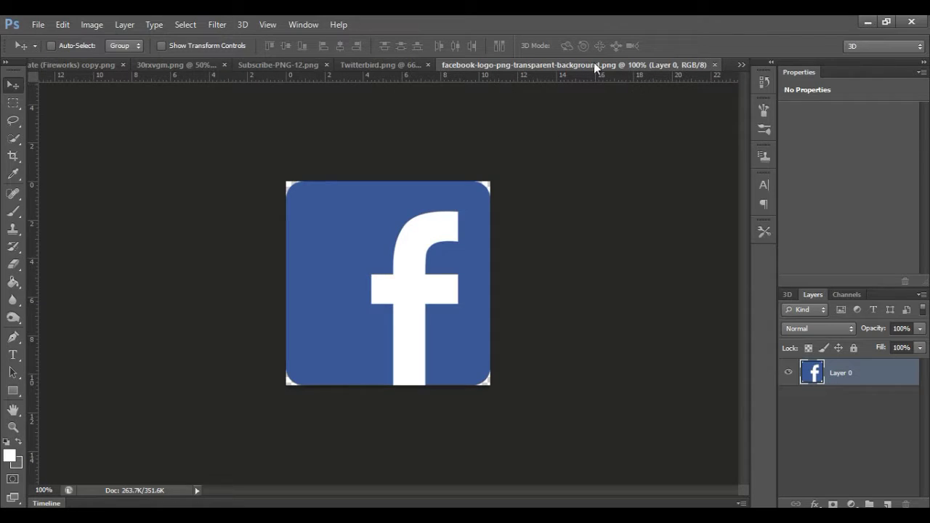
left_click(81, 66)
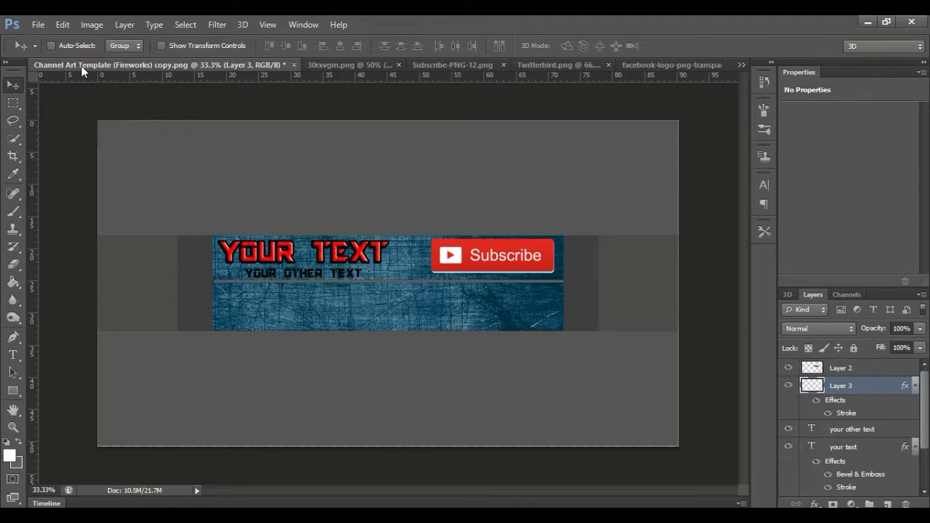
key("ctrl+v")
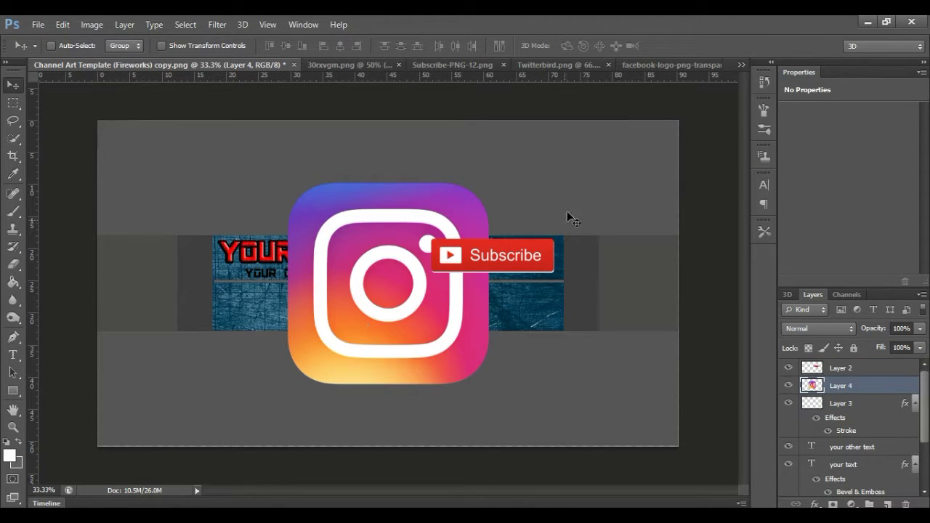
Paste the Facebook logo into the channel art and move it right of the banner.
left_click(654, 66)
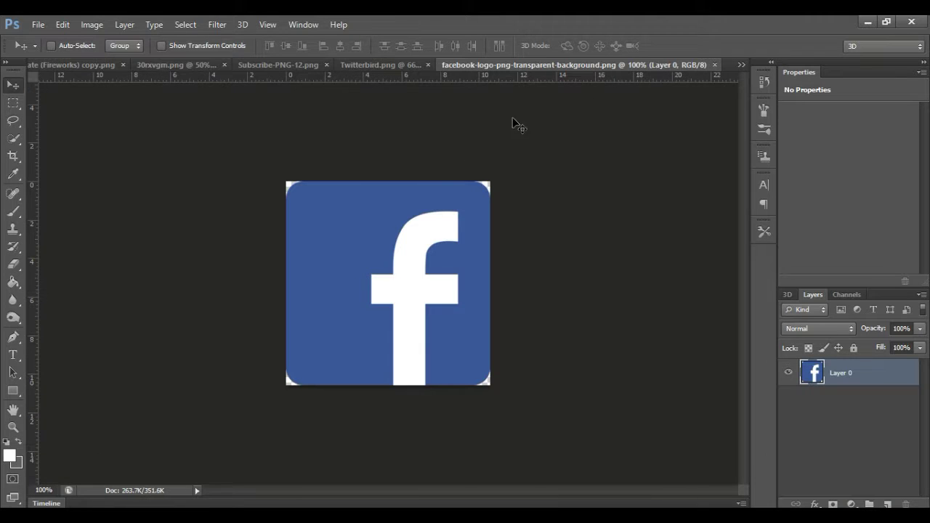
key("ctrl+a")
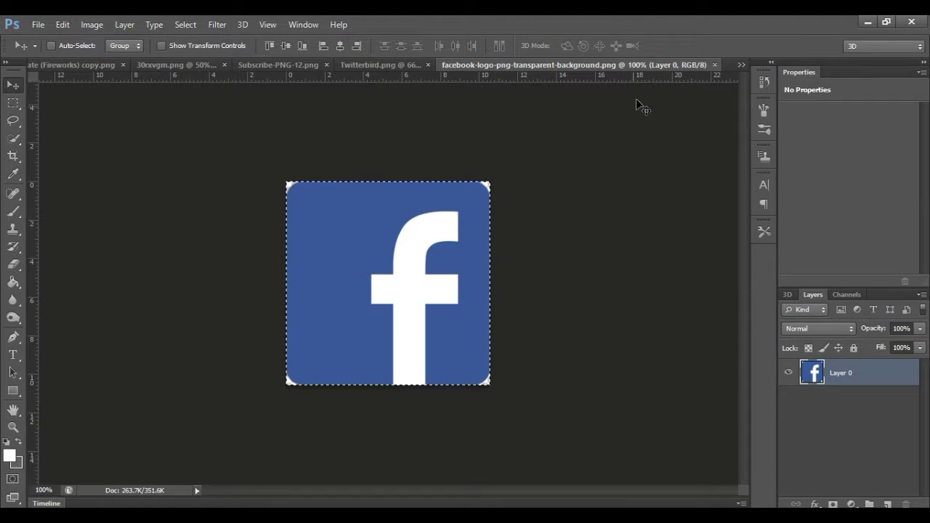
left_click(713, 65)
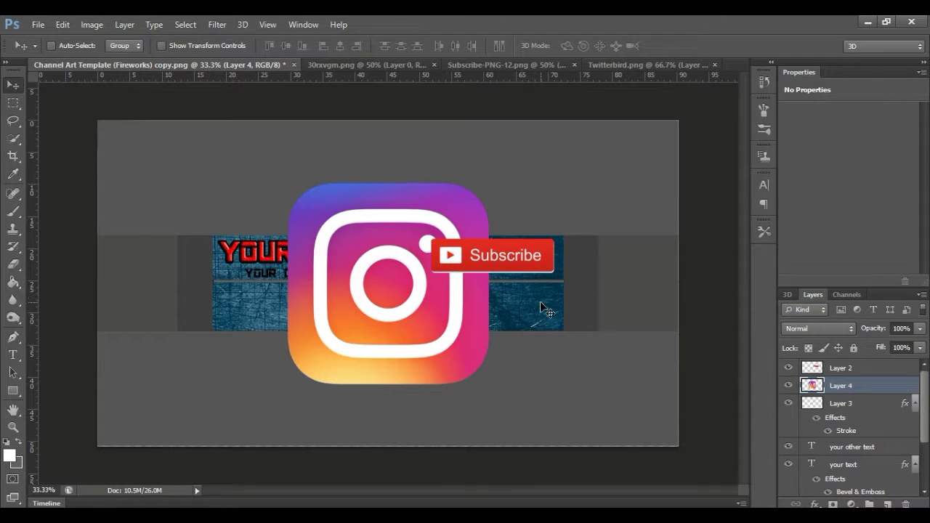
key("ctrl+v")
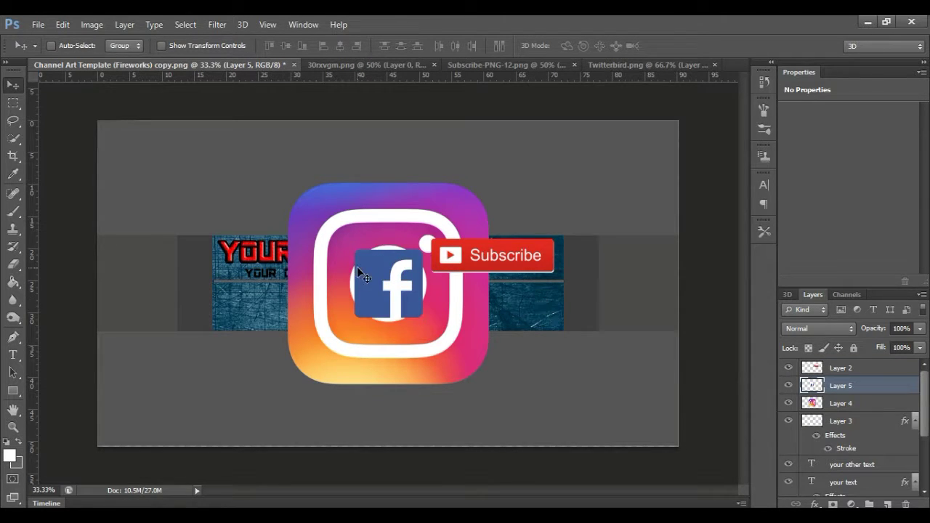
left_click_drag(376, 285, 605, 327)
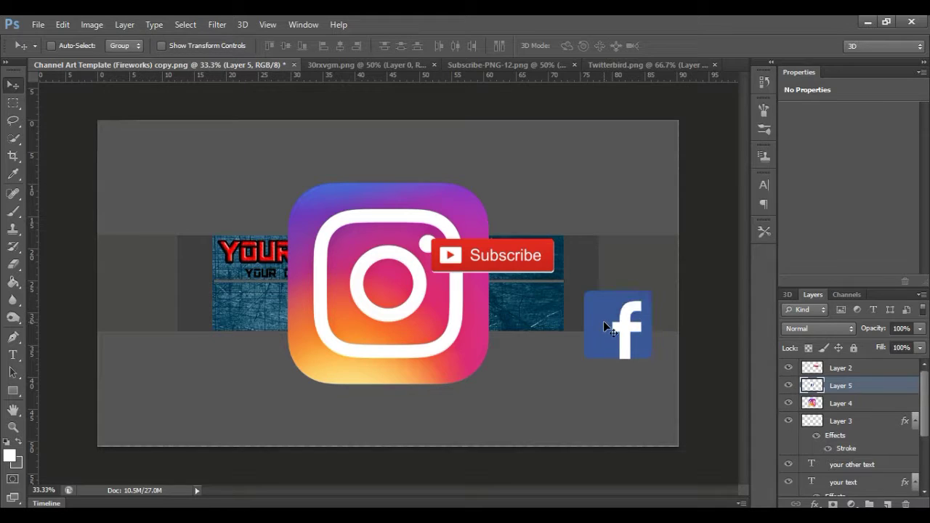
Paste the Twitterbird logo into the channel art and place it at the top-left corner.
left_click(599, 66)
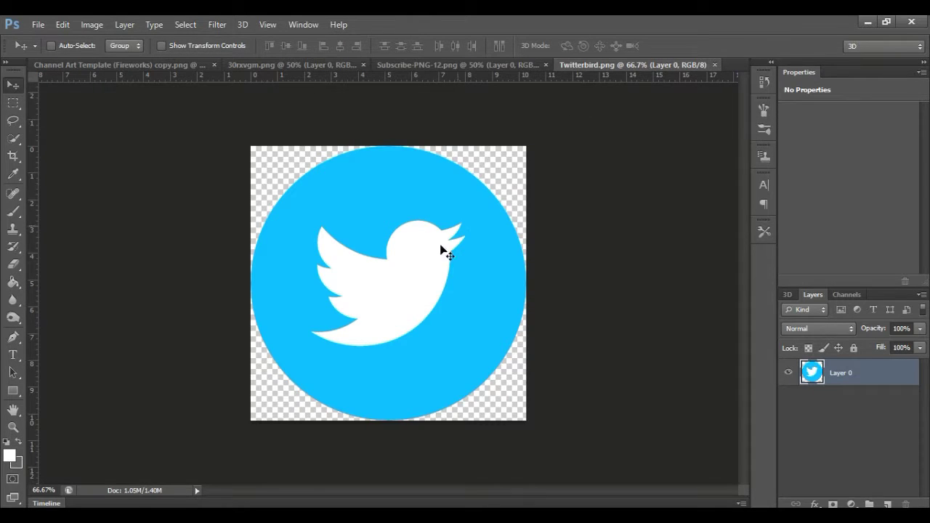
key("ctrl+a")
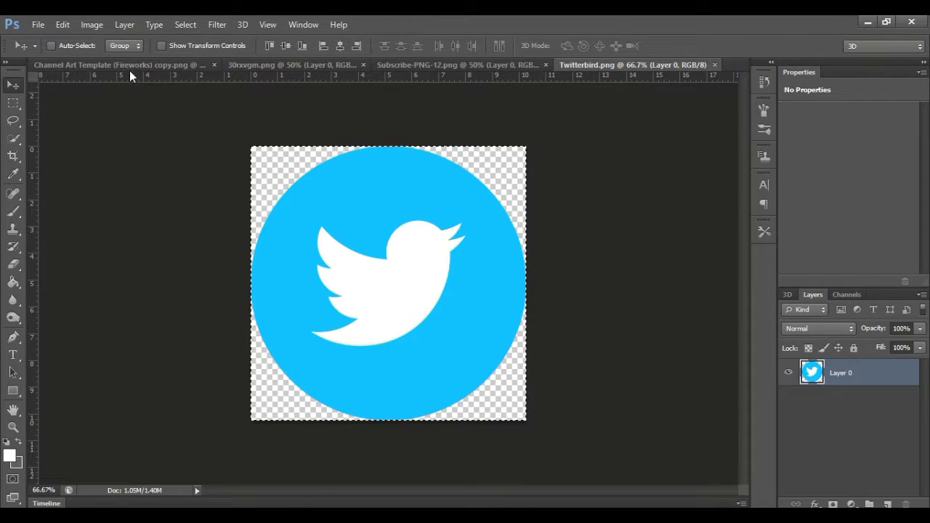
left_click(130, 67)
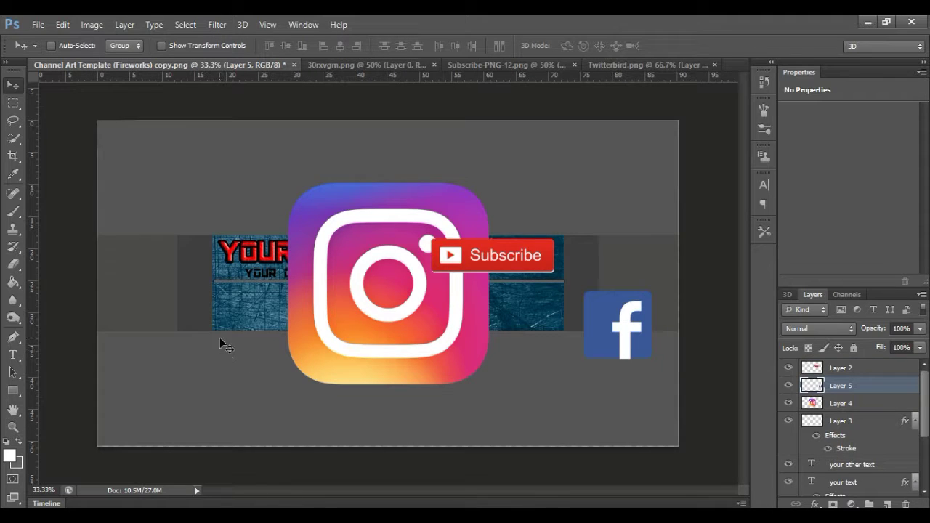
key("ctrl+v")
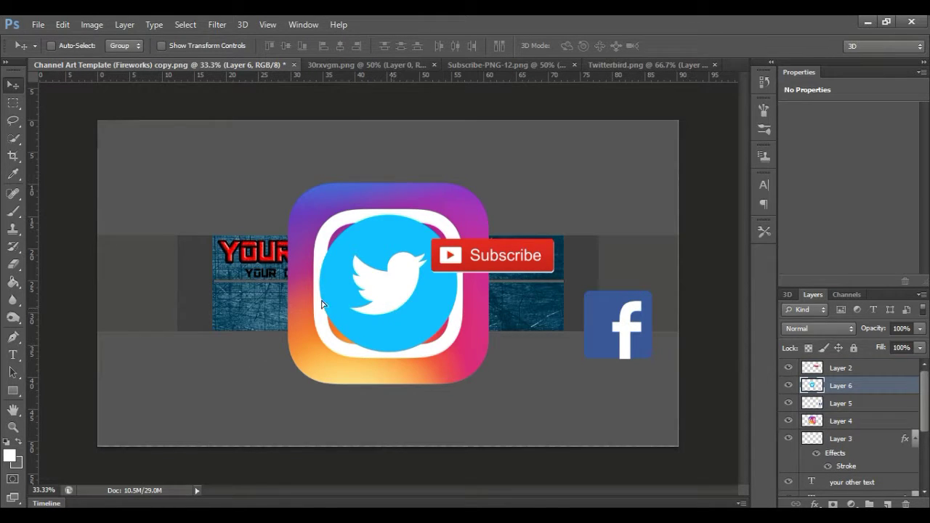
left_click_drag(323, 304, 98, 195)
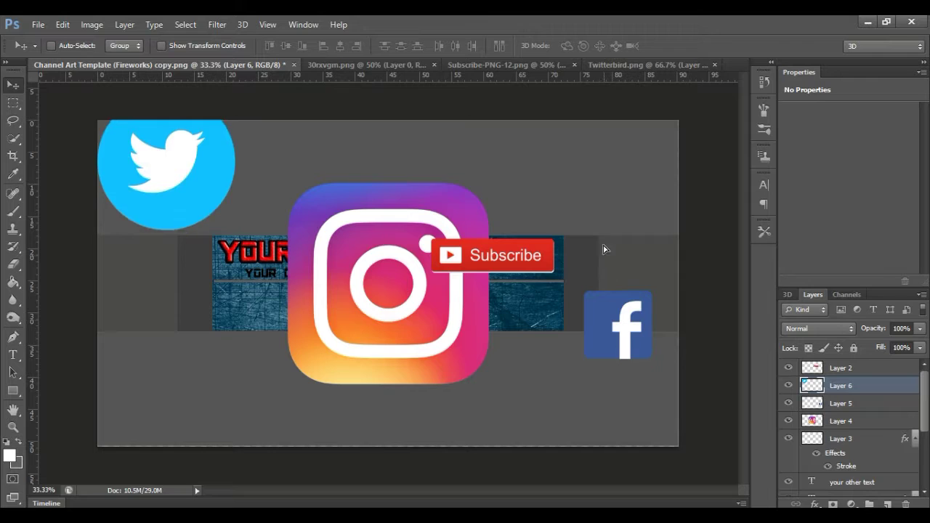
left_click_drag(603, 249, 612, 245)
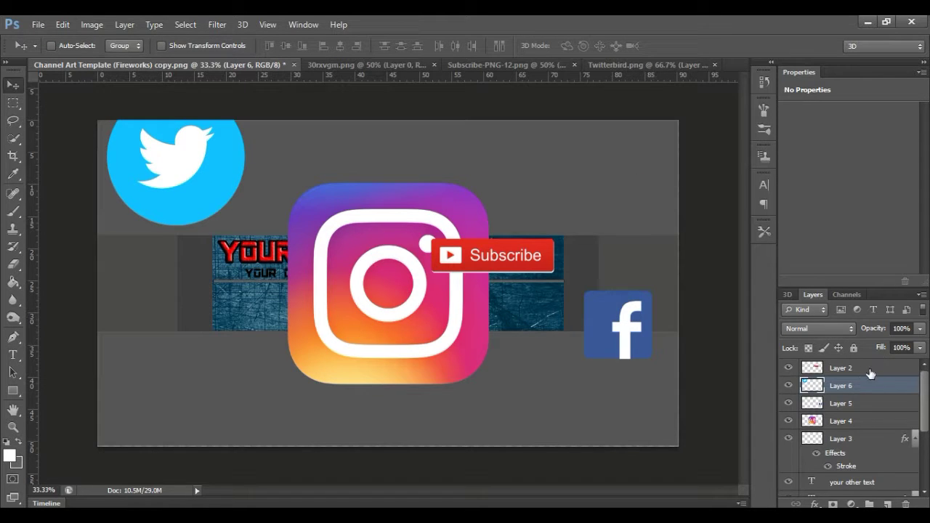
left_click(843, 421)
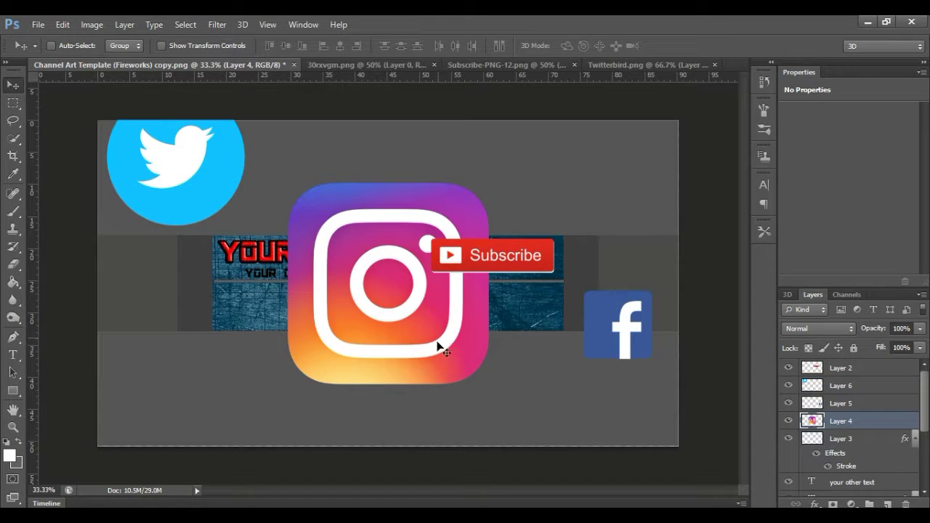
Scale the Instagram logo to about 16% and place it at the banner's lower left.
key("ctrl+t")
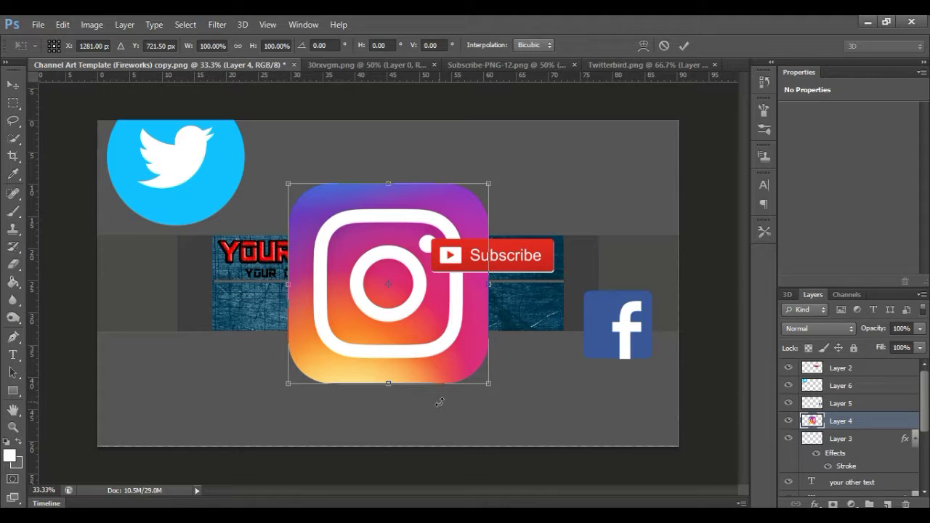
left_click_drag(452, 367, 383, 324)
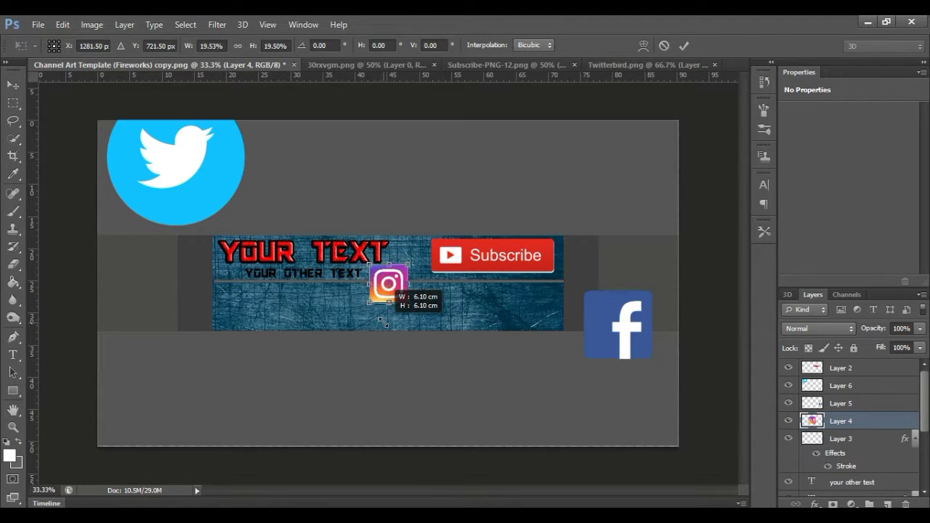
mouse_move(383, 324)
left_mouse_down()
mouse_move(394, 288)
mouse_move(244, 310)
left_mouse_up()
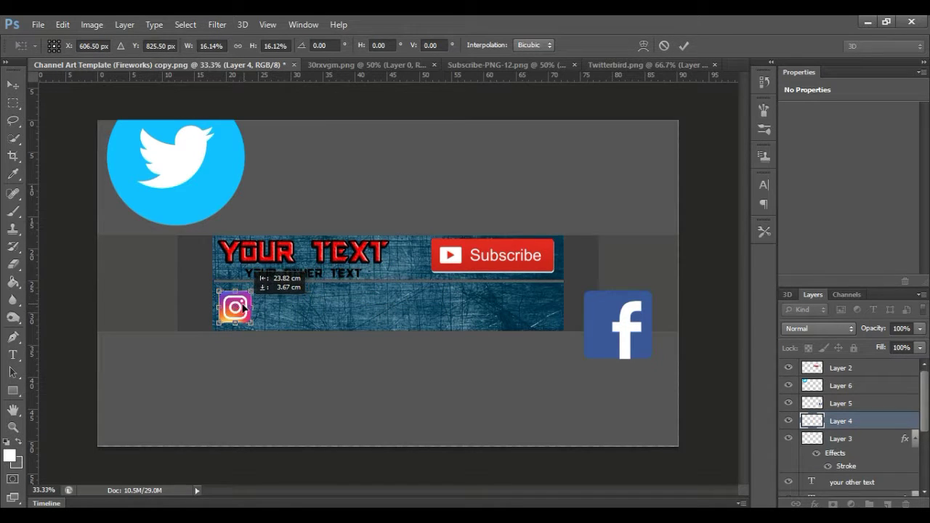
left_click_drag(239, 312, 238, 314)
key("Right")
key("Right")
key("Right")
key("Down")
key("Down")
key("Down")
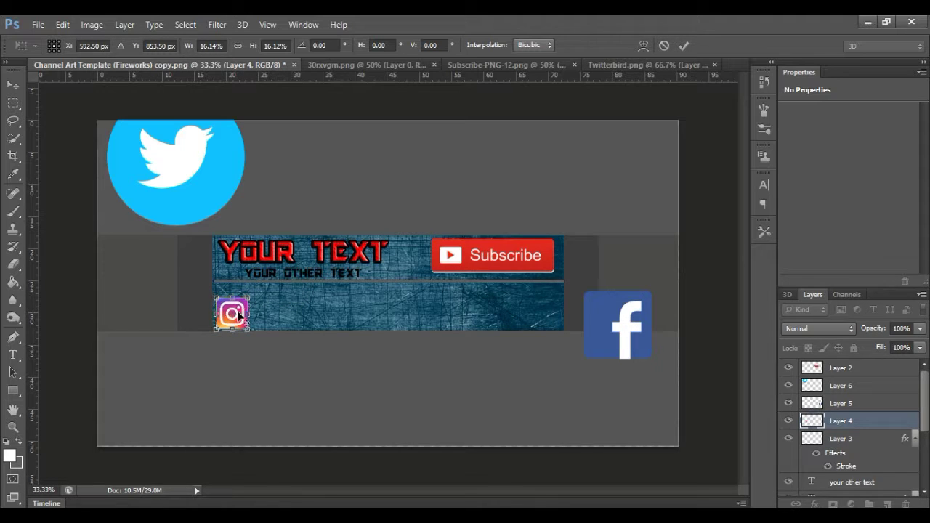
key("Return")
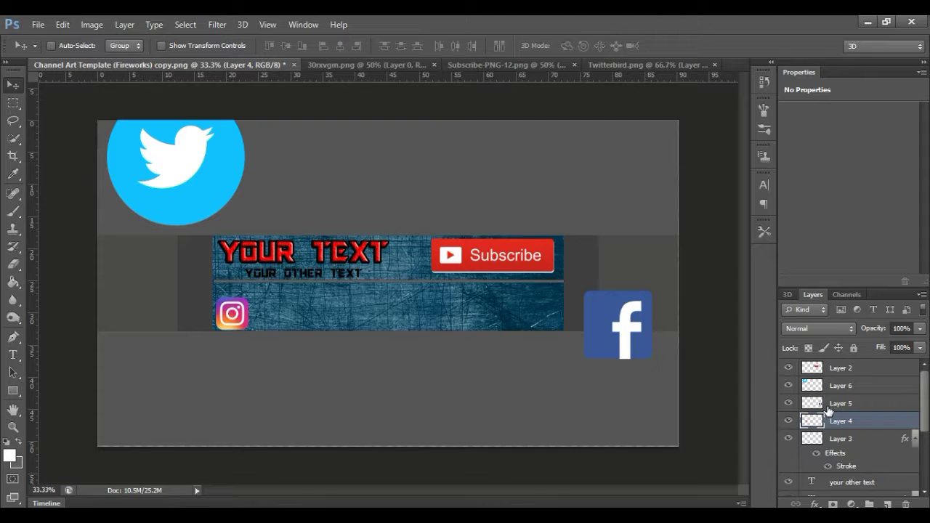
Move the Facebook logo onto the banner and scale it to 44% at the lower right.
left_click(826, 403)
left_click_drag(614, 340, 405, 308)
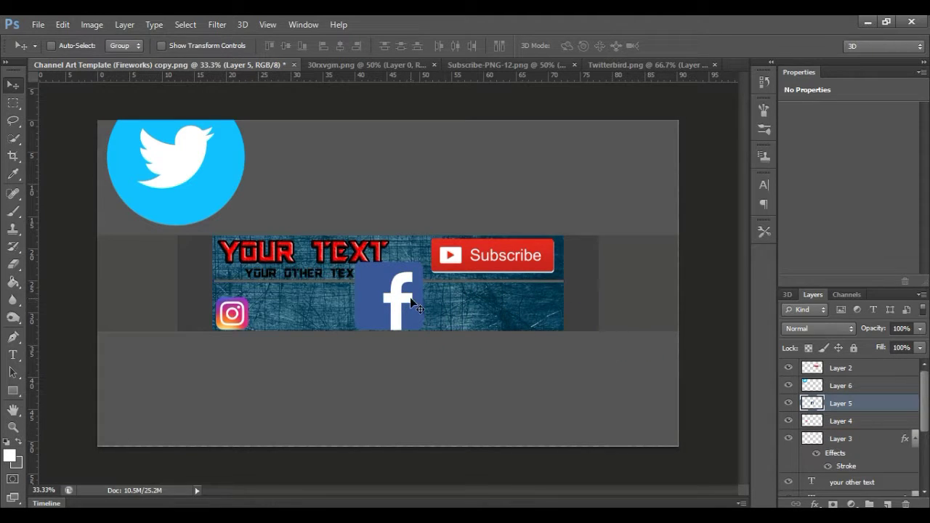
key("ctrl+t")
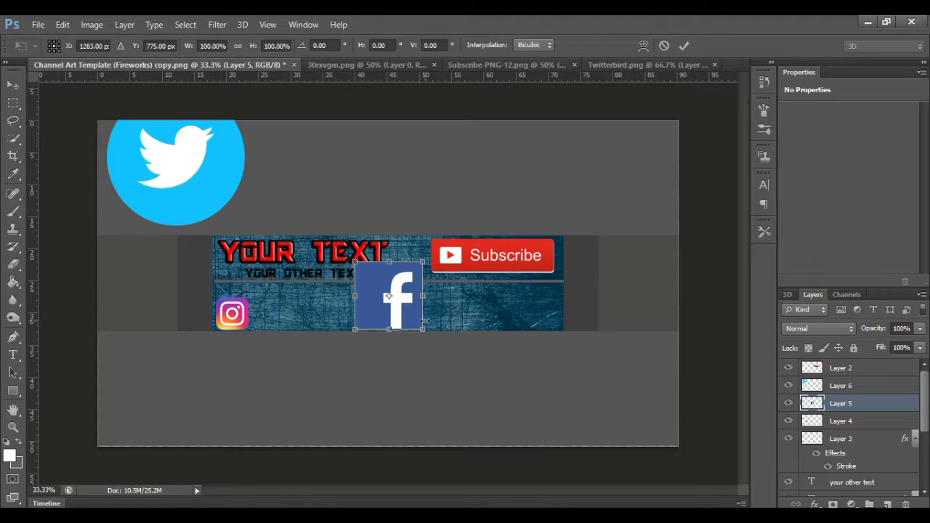
mouse_move(424, 331)
left_mouse_down()
mouse_move(405, 311)
mouse_move(503, 327)
left_mouse_up()
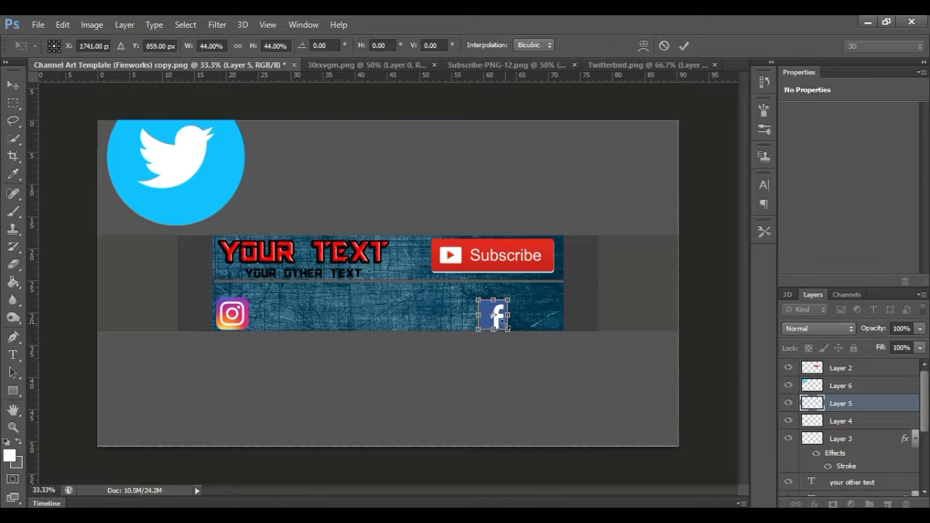
left_click_drag(493, 316, 505, 320)
Commit the Facebook logo's final position and move the Twitter bird onto the banner.
key("Right")
key("Right")
key("Right")
key("Right")
key("Right")
key("Right")
key("Return")
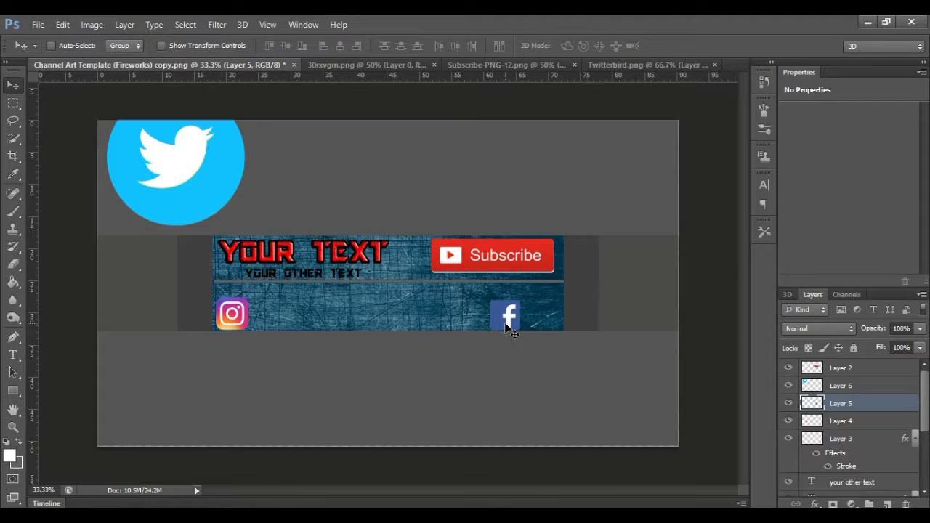
left_click(843, 386)
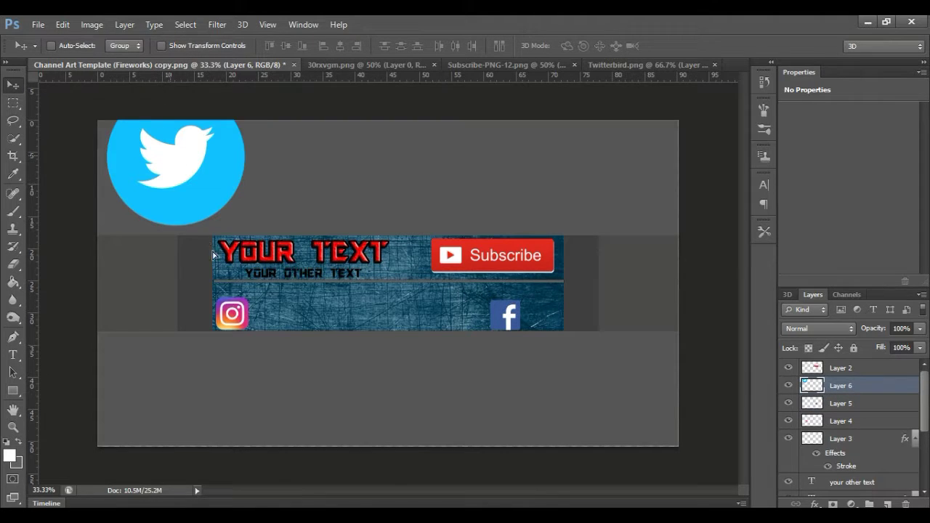
left_click_drag(179, 180, 236, 275)
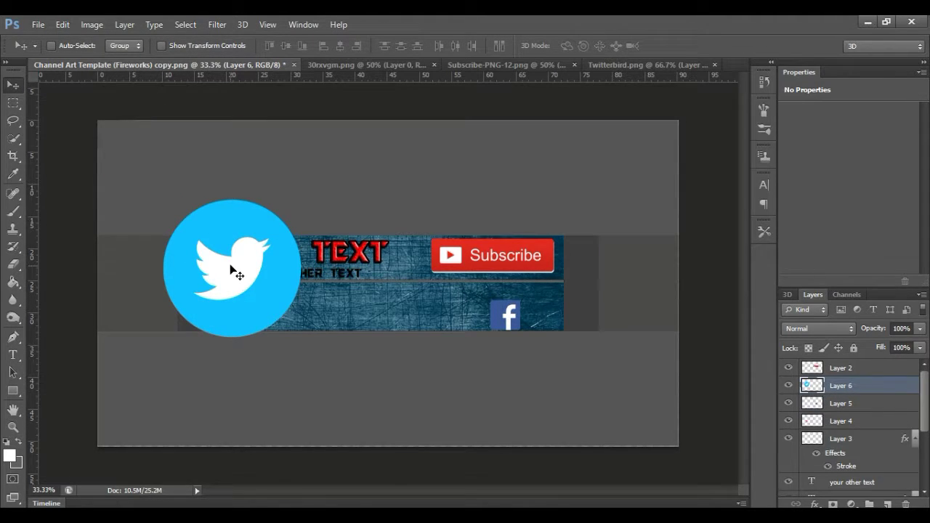
Shrink the Twitter bird to about 23% and centre it between the Instagram and Facebook icons.
key("ctrl+t")
mouse_move(298, 335)
left_mouse_down()
mouse_move(252, 286)
mouse_move(368, 324)
left_mouse_up()
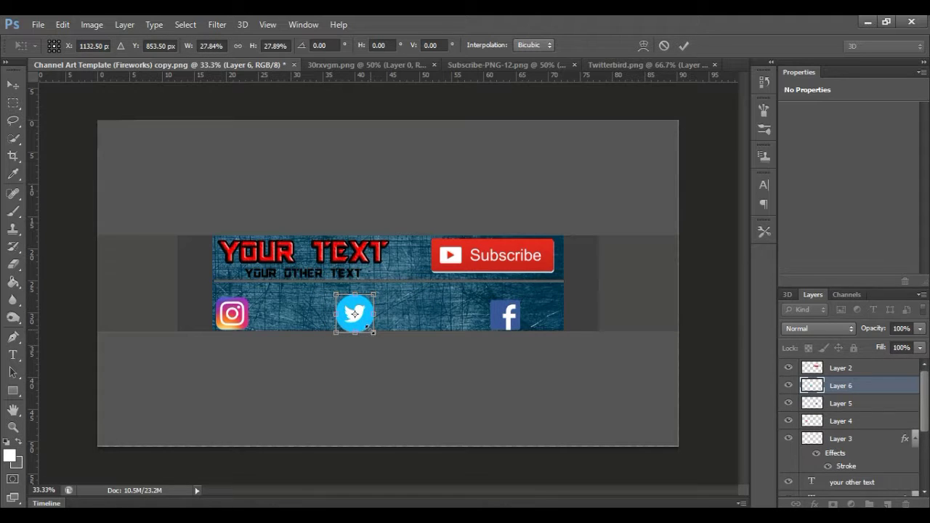
left_click_drag(372, 331, 369, 329)
key("Right")
key("Right")
key("Right")
key("Right")
key("Right")
key("Right")
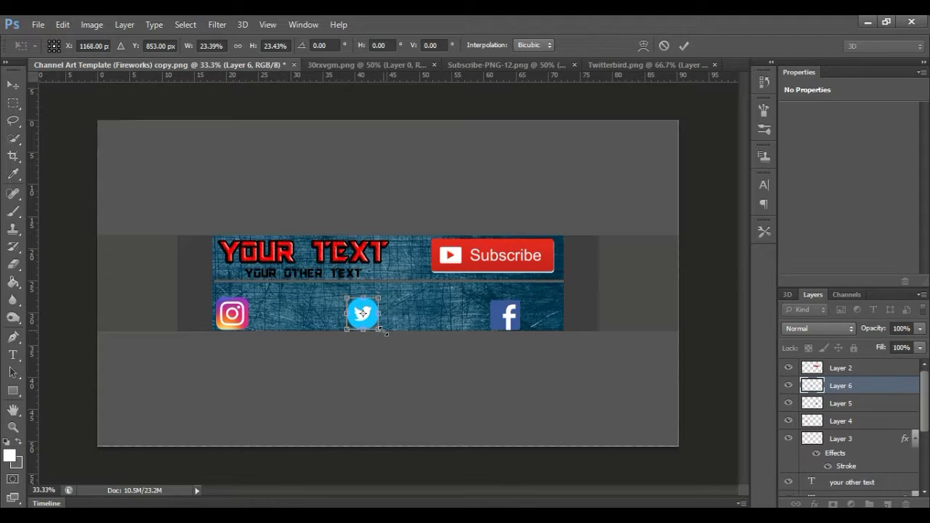
key("Return")
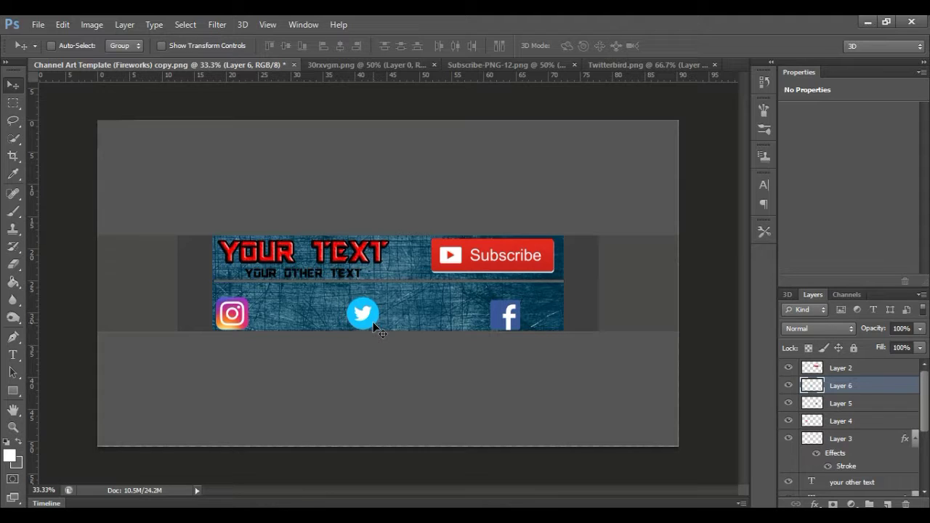
key("shift+Right")
key("shift+Right")
key("shift+Right")
left_click(7, 354)
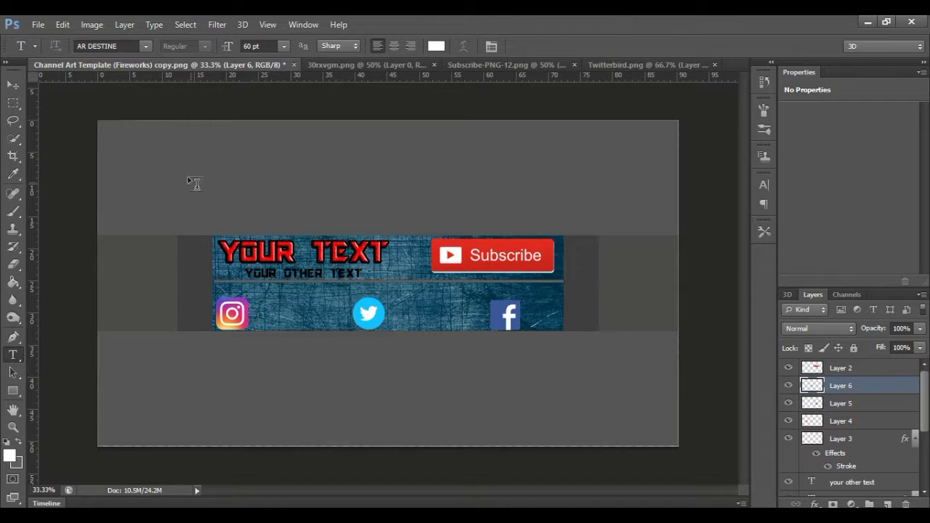
Add an INSTAGRAM text label in Arial Rounded MT Bold beside the Instagram icon.
left_click(149, 48)
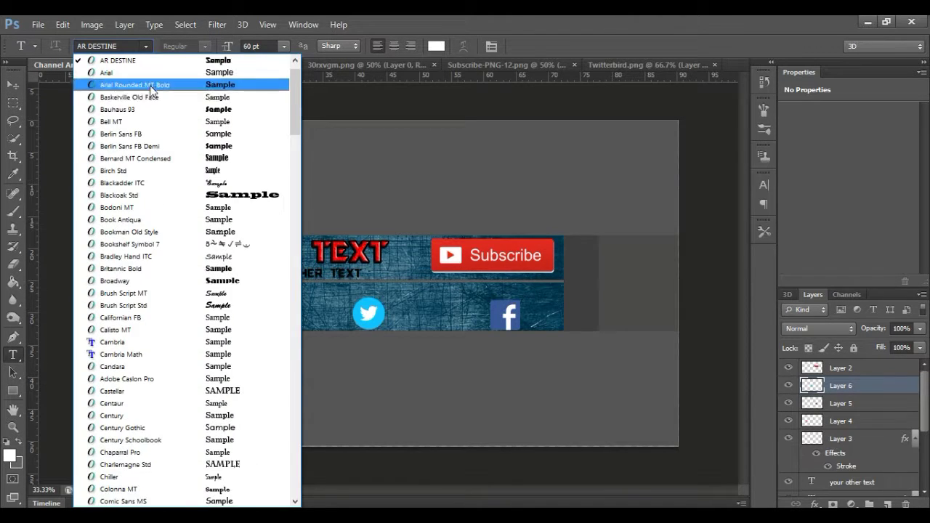
left_click(150, 85)
left_click(254, 314)
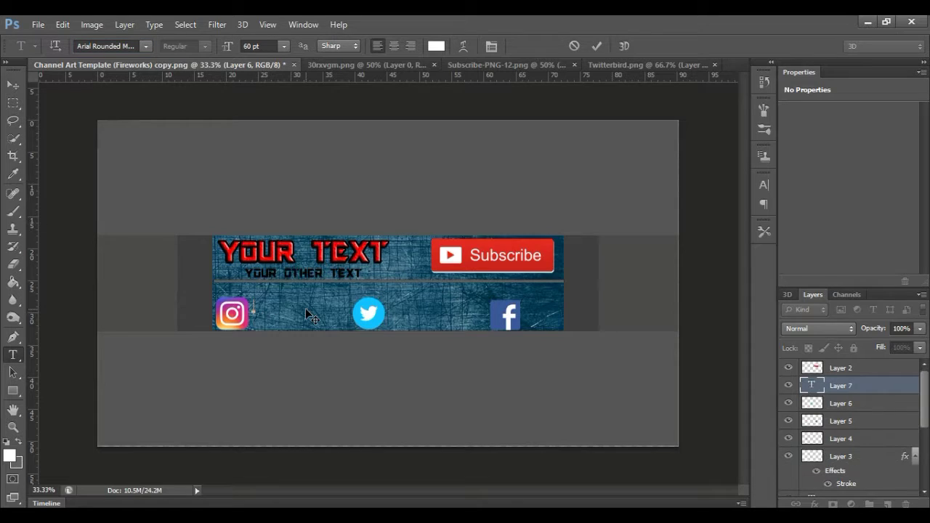
type("INSTAGRAM")
Give the INSTAGRAM text a Bevel & Emboss and a 3 px black stroke.
left_click(814, 504)
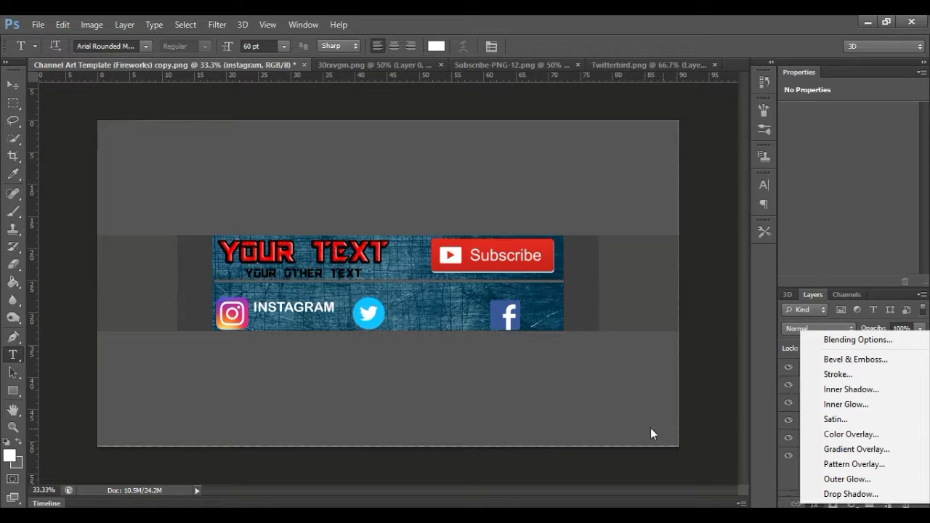
left_click(720, 401)
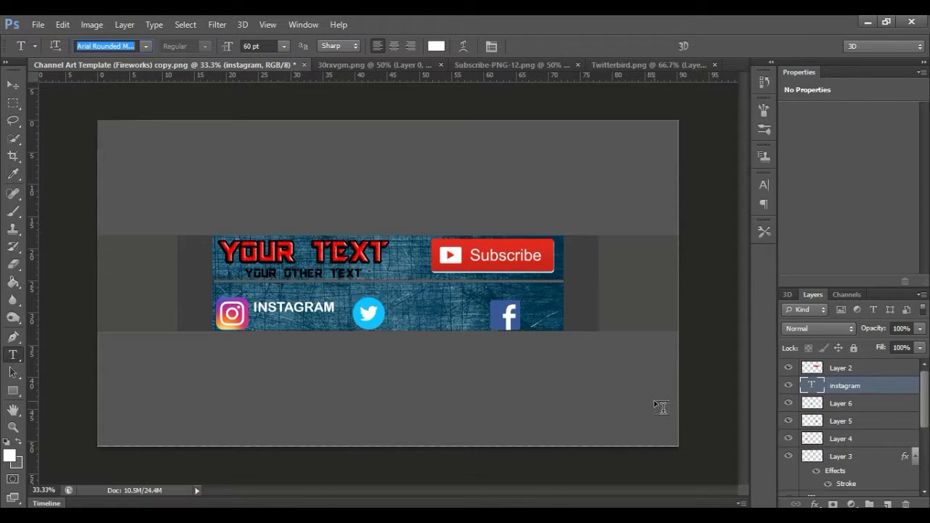
left_click(815, 503)
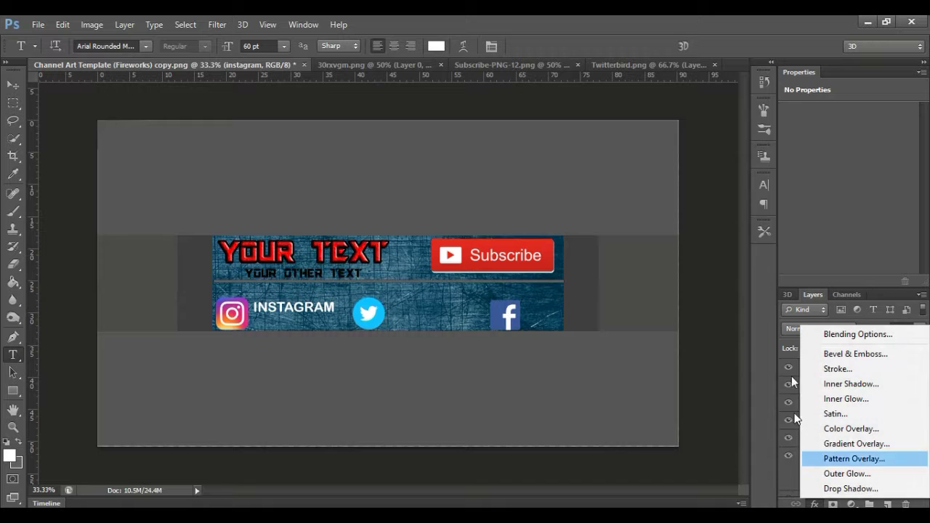
left_click(826, 332)
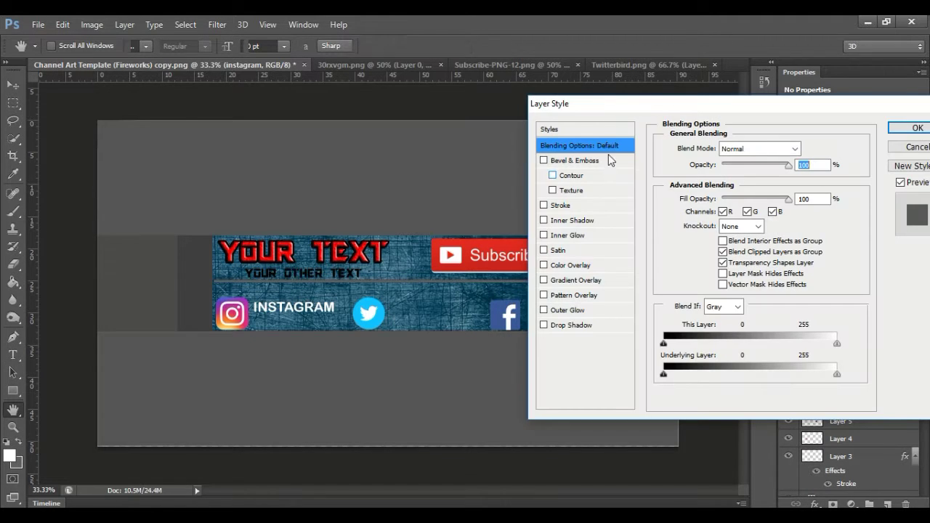
left_click(581, 161)
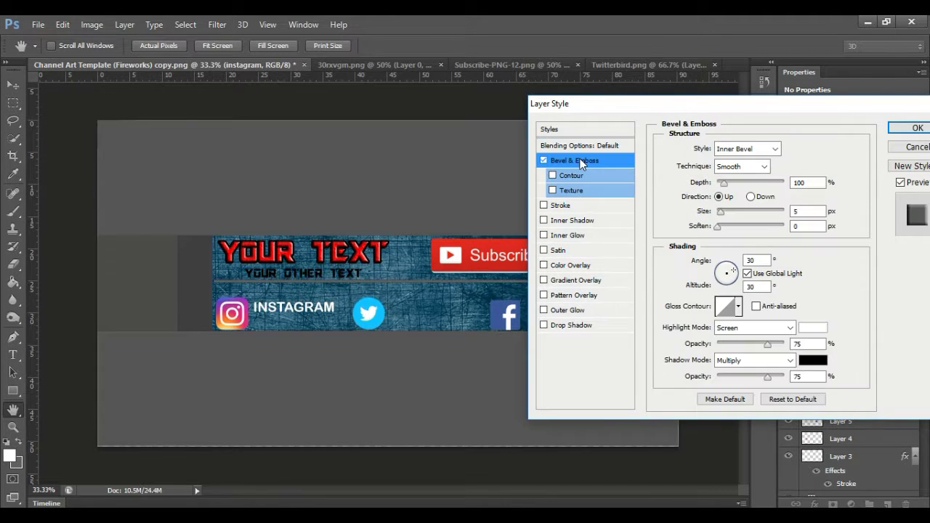
left_click(579, 208)
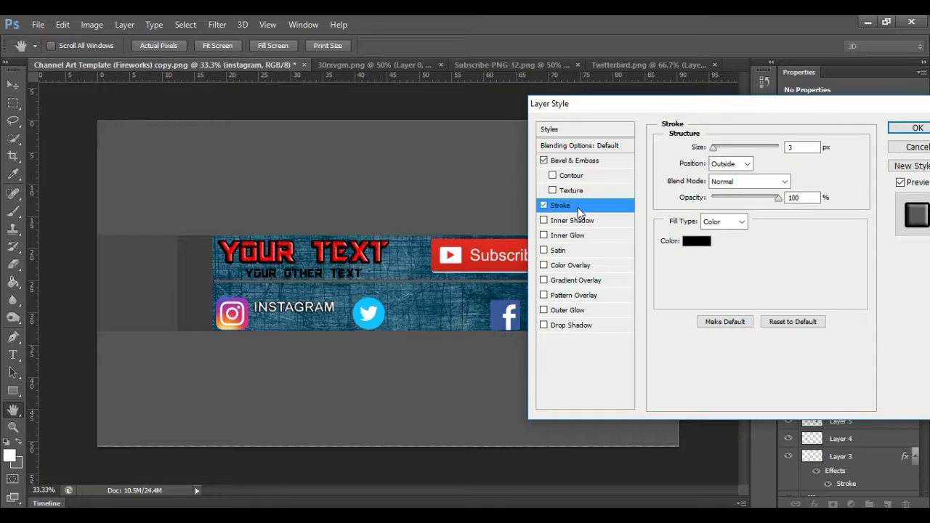
left_click(918, 128)
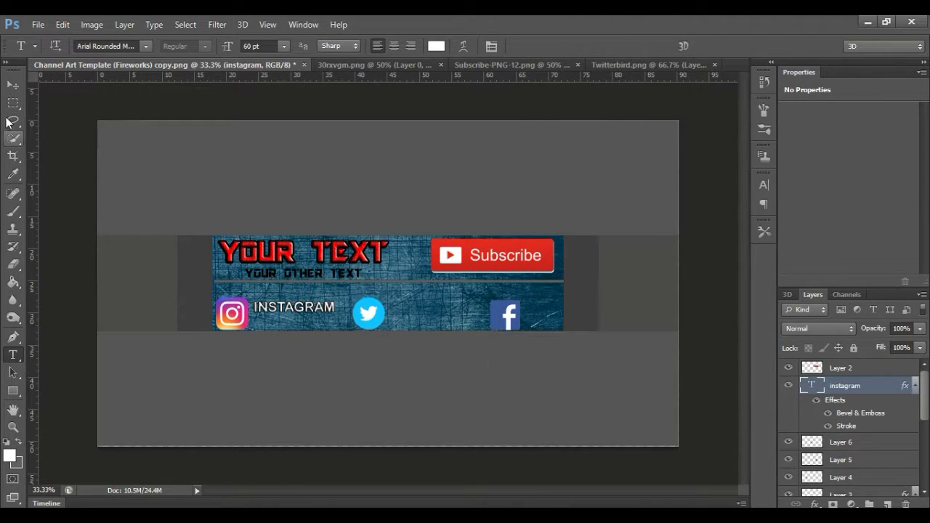
Position the INSTAGRAM label snugly beside its icon.
left_click(13, 85)
left_click_drag(287, 306, 281, 314)
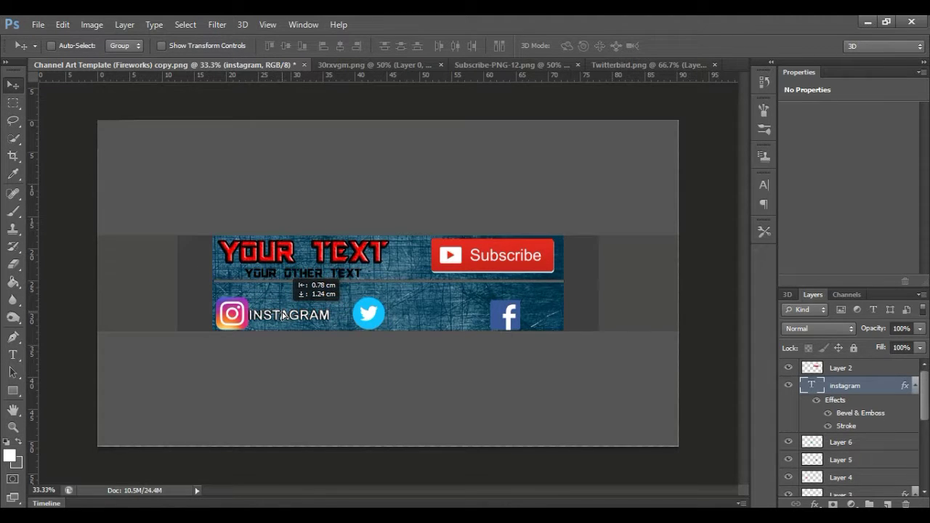
mouse_move(282, 314)
left_mouse_down()
mouse_move(292, 319)
mouse_move(284, 314)
left_mouse_up()
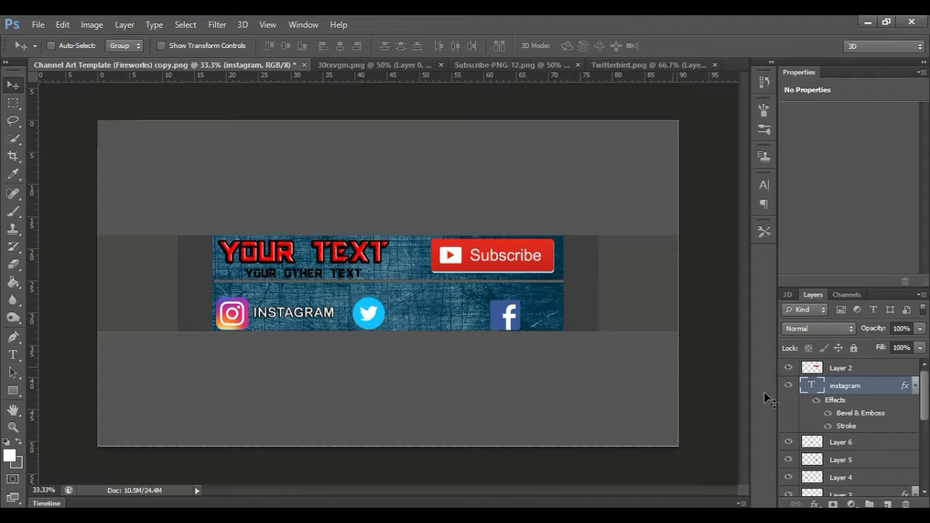
Nudge the Twitter bird slightly to the left.
left_click(836, 443)
key("Left")
key("Left")
key("Left")
key("Left")
key("Left")
key("Left")
key("Left")
key("Left")
key("Left")
key("Left")
key("Left")
key("Left")
key("Left")
key("Left")
key("Left")
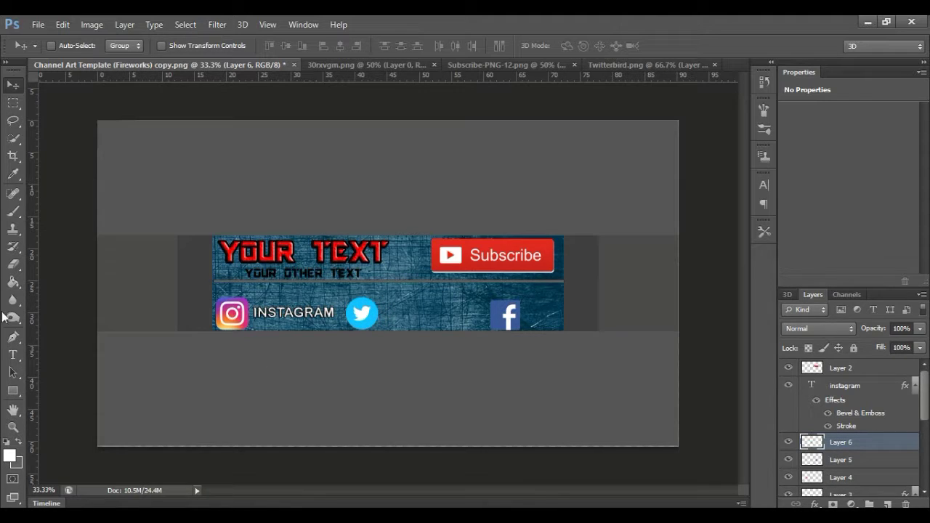
left_click(13, 371)
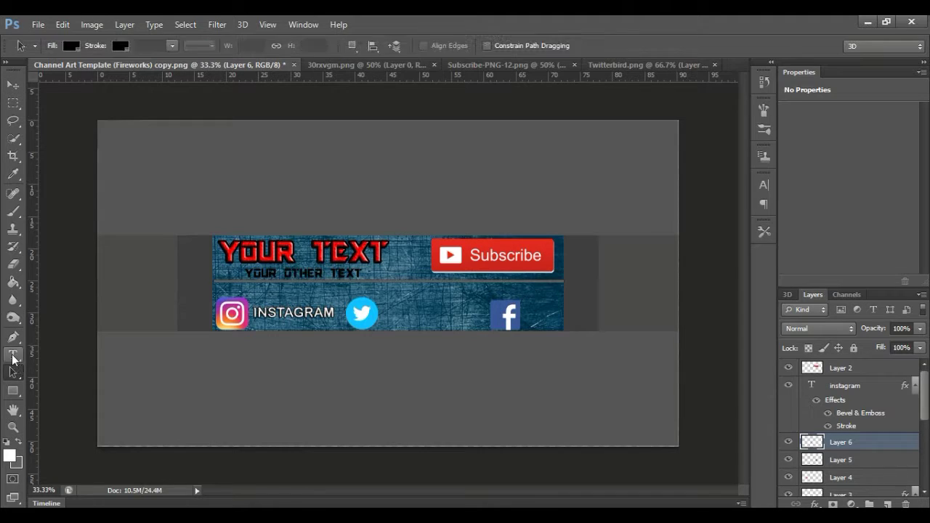
Type a TWITTER text label beside the Twitter bird.
left_click(377, 306)
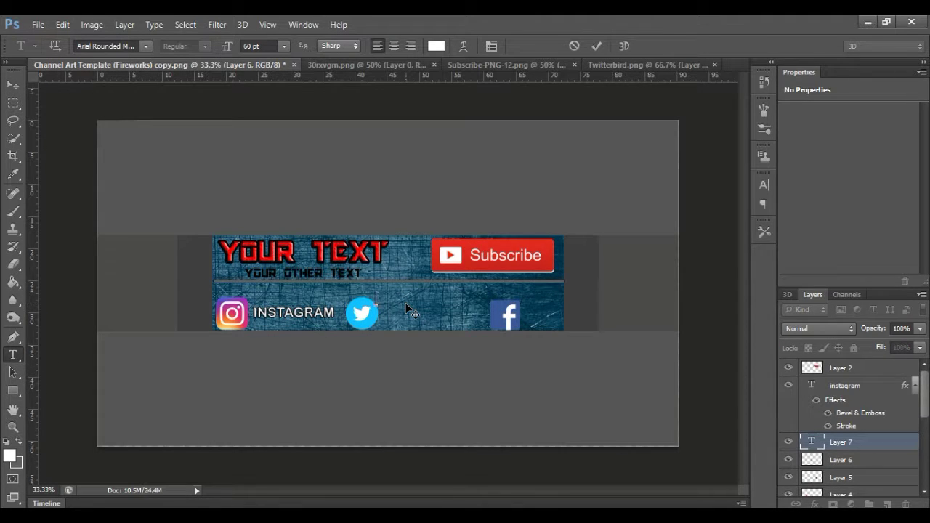
type("TWI")
type("TTER")
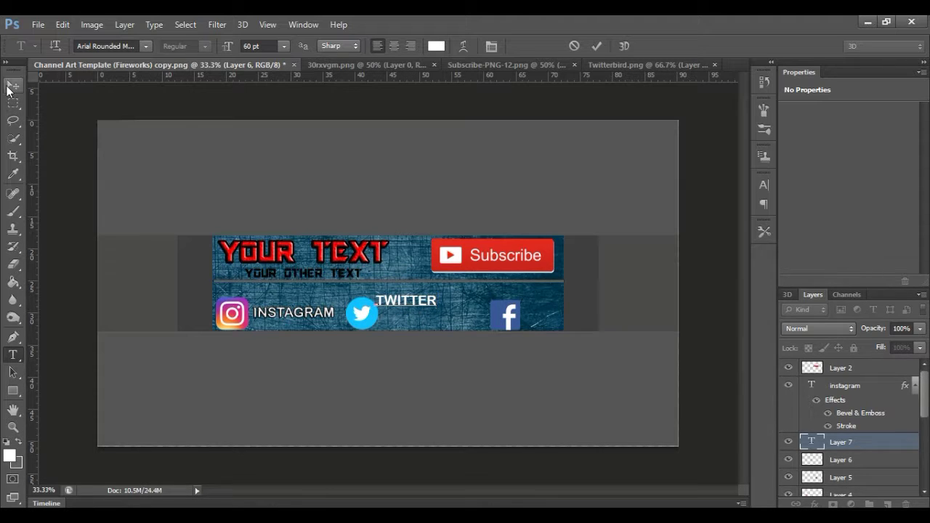
left_click(14, 85)
Add a black stroke to the TWITTER text and move it down beside the bird.
left_click(815, 504)
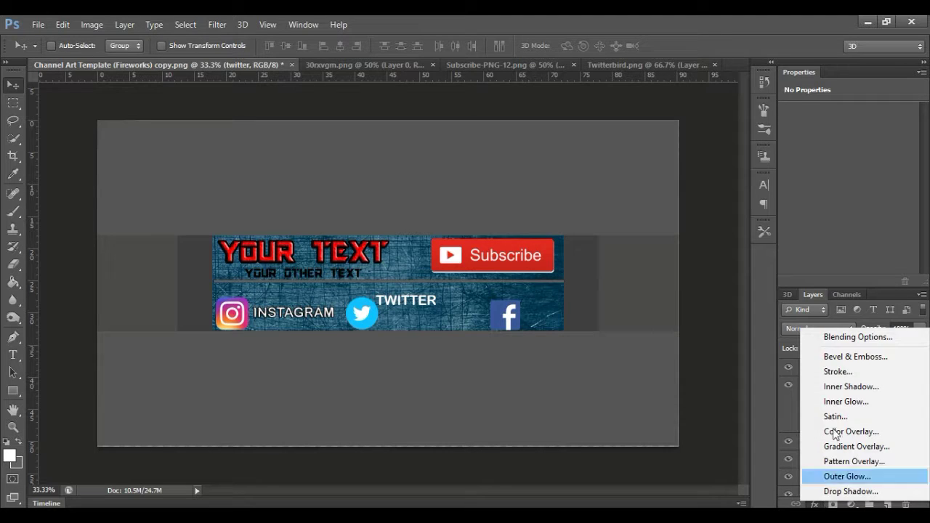
left_click(826, 331)
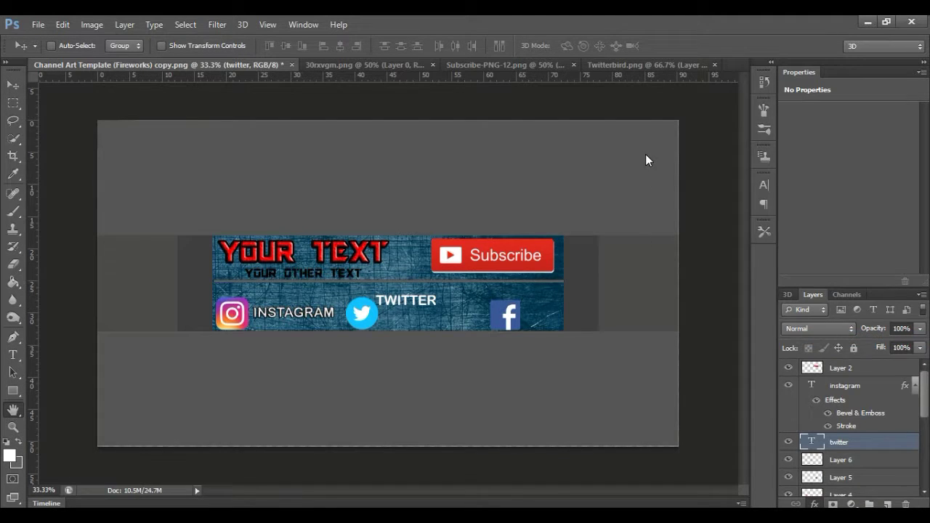
left_click(577, 205)
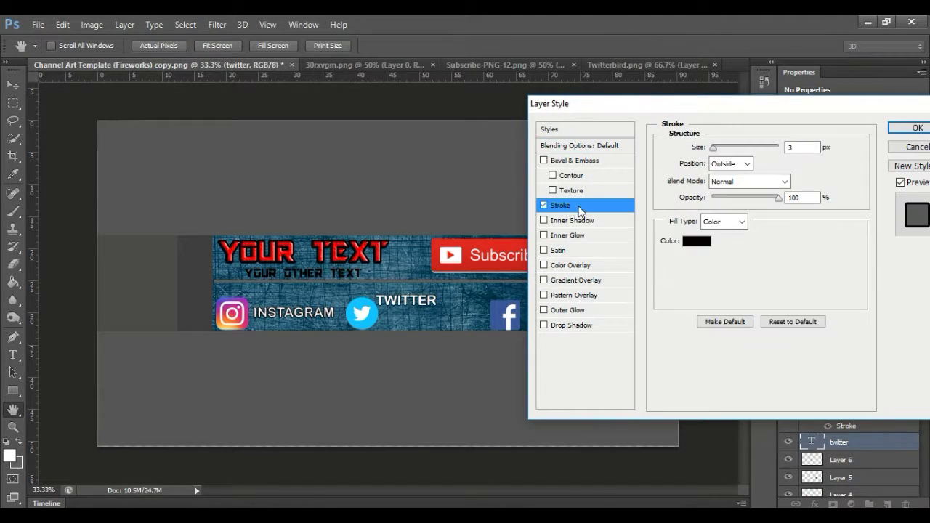
left_click(910, 129)
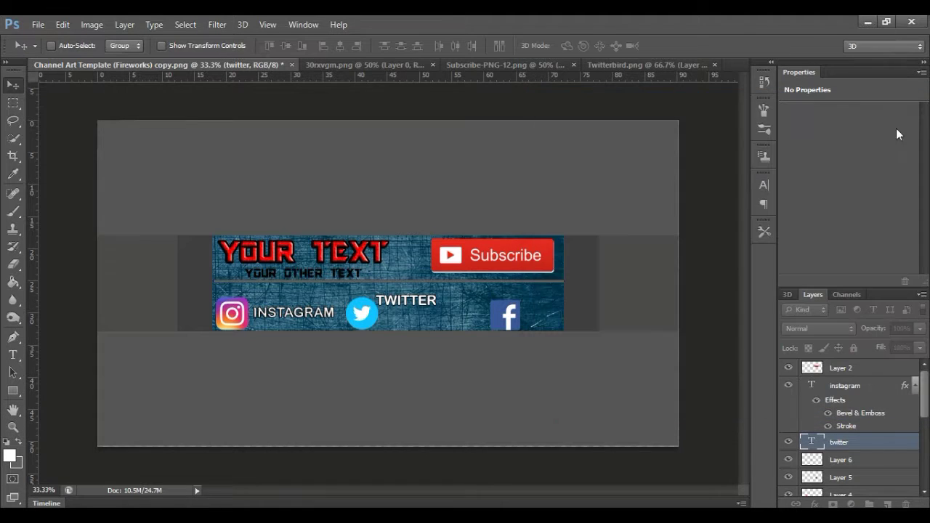
left_click_drag(420, 303, 433, 315)
scroll(803, 432, "down", 1)
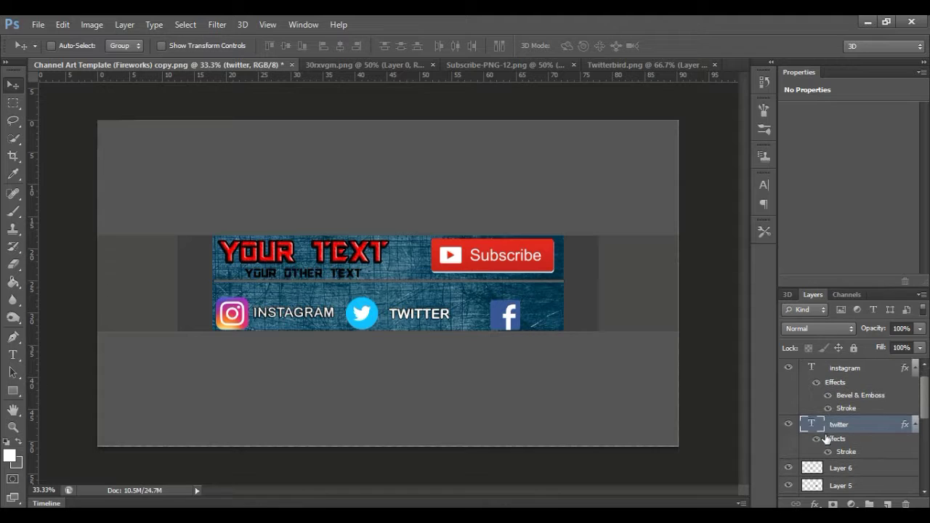
scroll(832, 447, "down", 1)
left_click(841, 448)
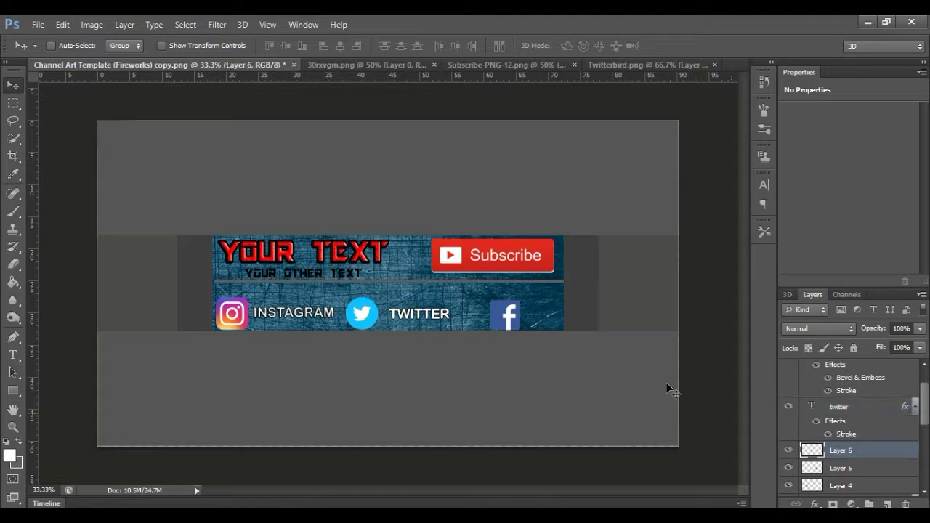
Move the Facebook icon further left so it sits closer to the TWITTER label.
mouse_move(517, 323)
left_mouse_down()
mouse_move(505, 323)
mouse_move(515, 320)
left_mouse_up()
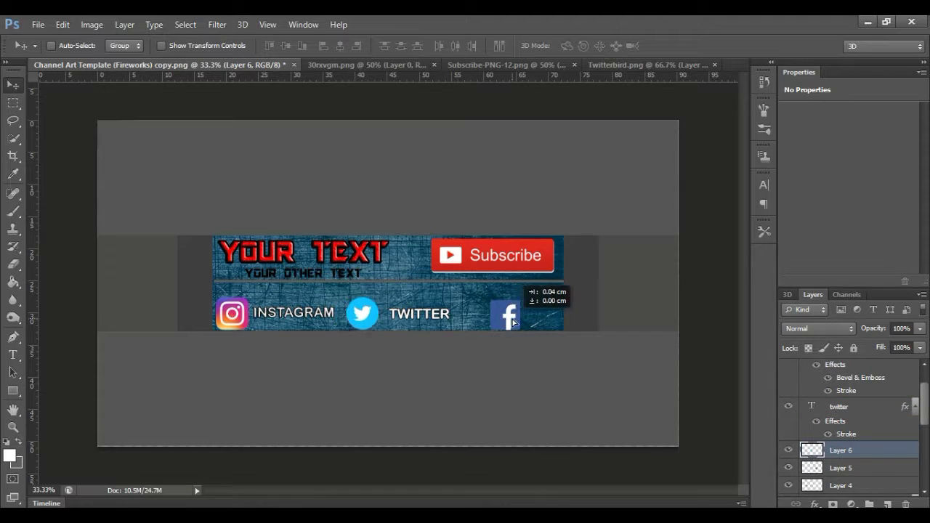
left_click(838, 469)
left_click_drag(654, 424, 643, 429)
key("shift+Left")
key("shift+Left")
key("shift+Left")
key("shift+Left")
key("shift+Left")
key("shift+Left")
key("shift+Left")
key("shift+Left")
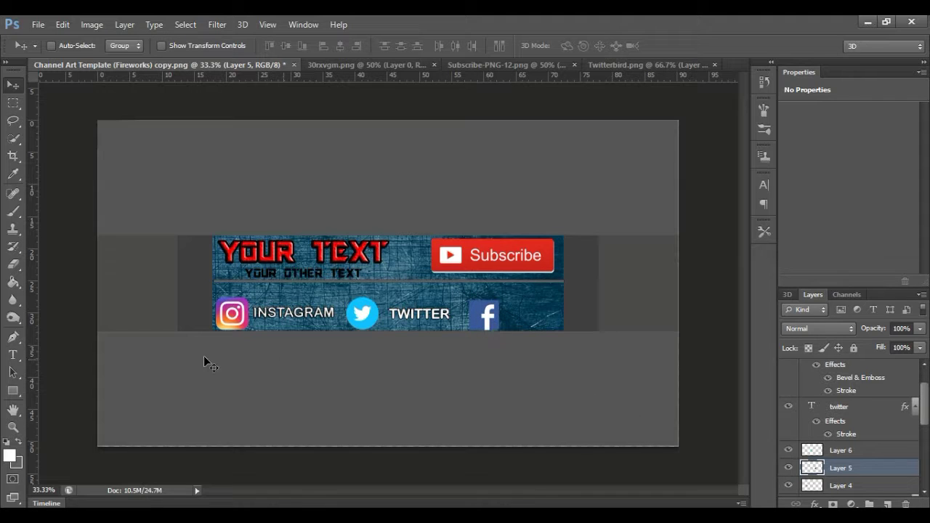
left_click(12, 356)
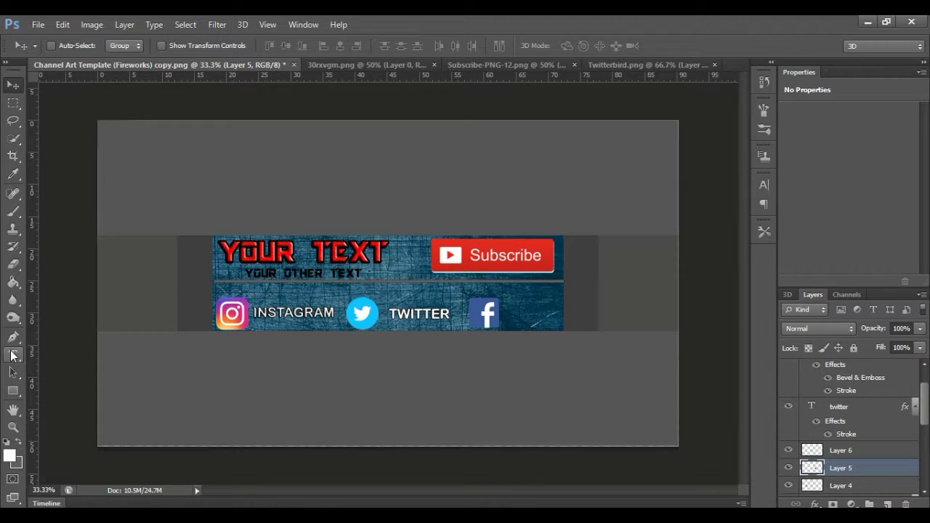
Type a white FB label beside the Facebook icon and give it a black Stroke.
left_click(579, 314)
type("FB")
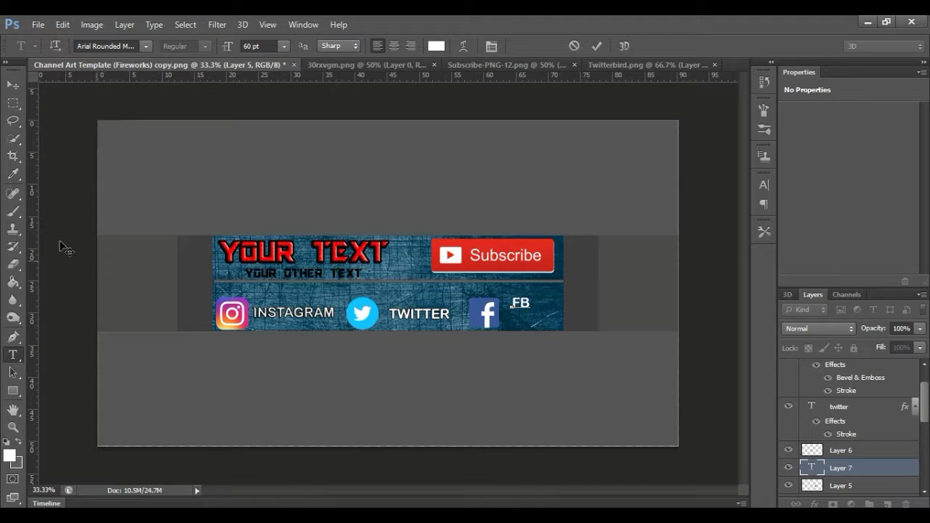
left_click(12, 85)
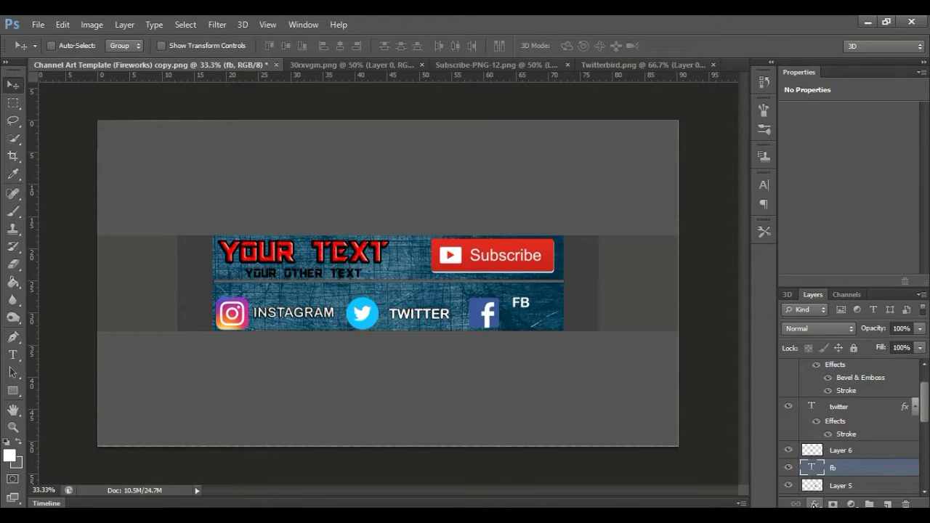
left_click(815, 503)
left_click(825, 338)
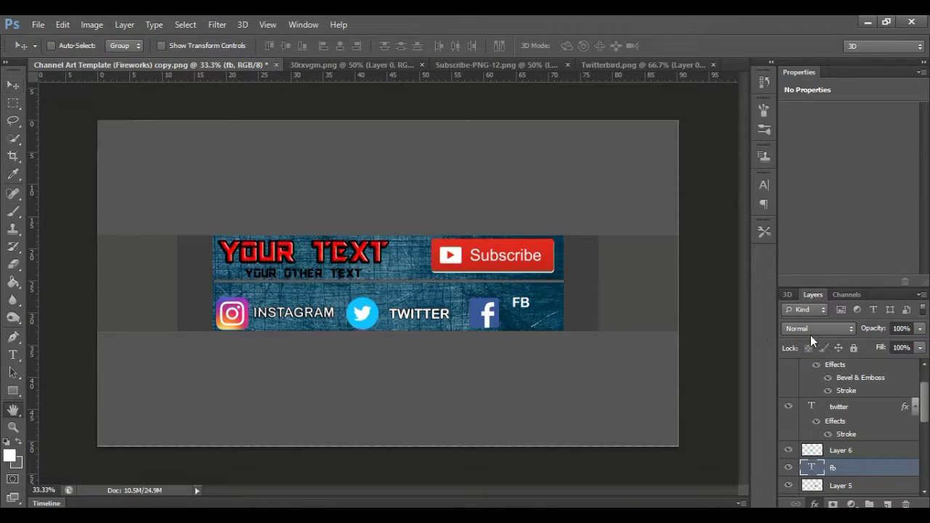
left_click(556, 207)
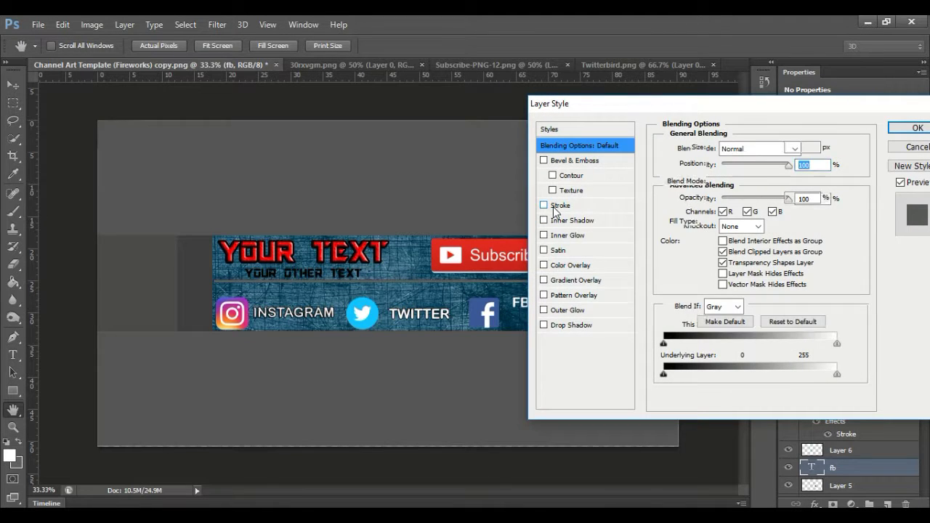
left_click(917, 128)
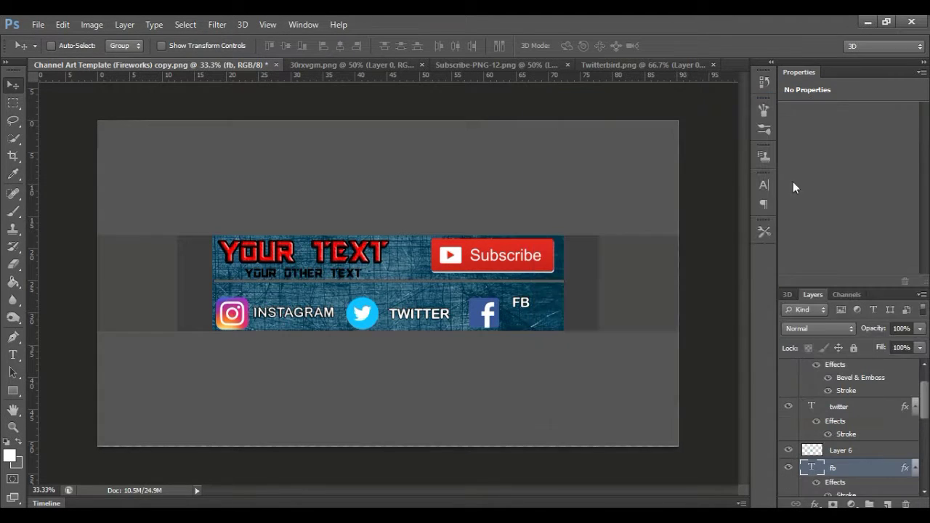
Nudge the FB label down and slightly right to line up with the other labels.
key("Down")
key("Down")
key("Down")
key("Down")
key("Down")
key("Down")
key("Down")
key("Down")
key("Down")
key("Down")
key("Down")
key("Down")
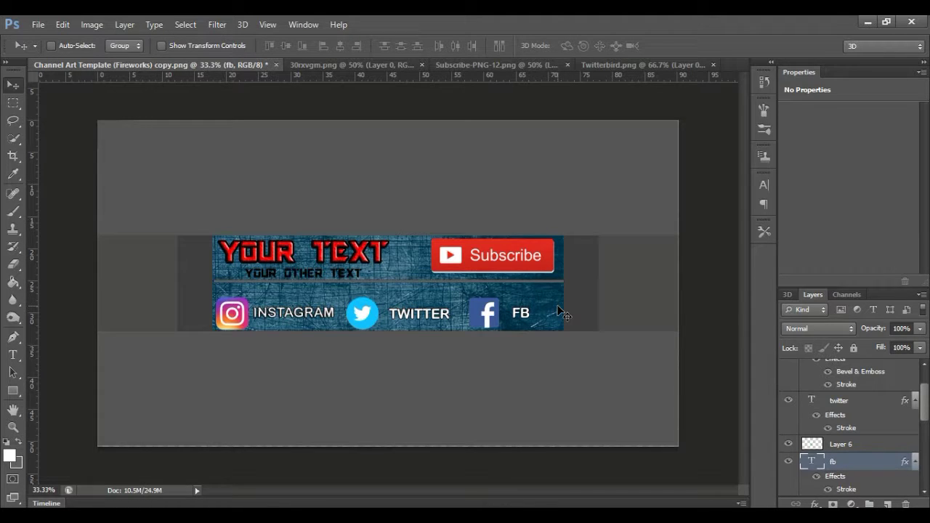
left_click_drag(558, 310, 553, 312)
left_click(13, 355)
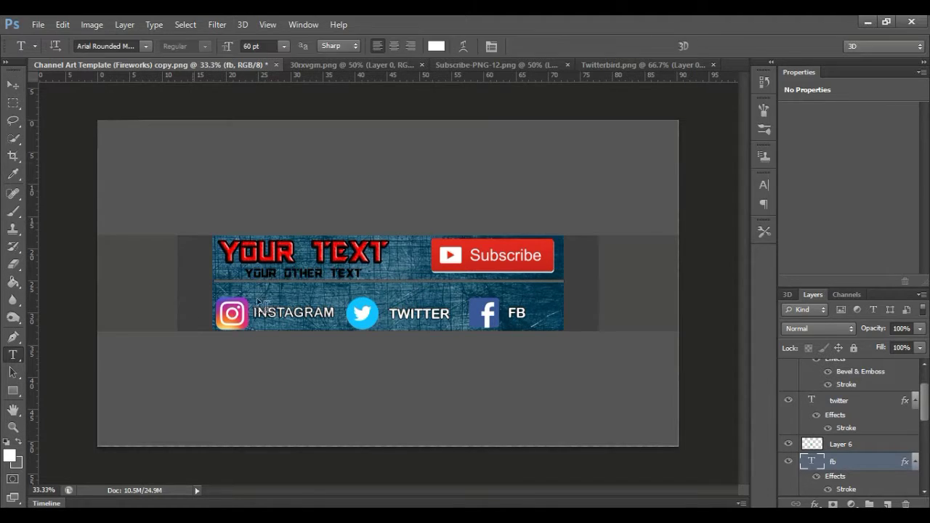
Type the heading 'FOLLOW ME ON .....' above the banner and commit it.
left_click(310, 173)
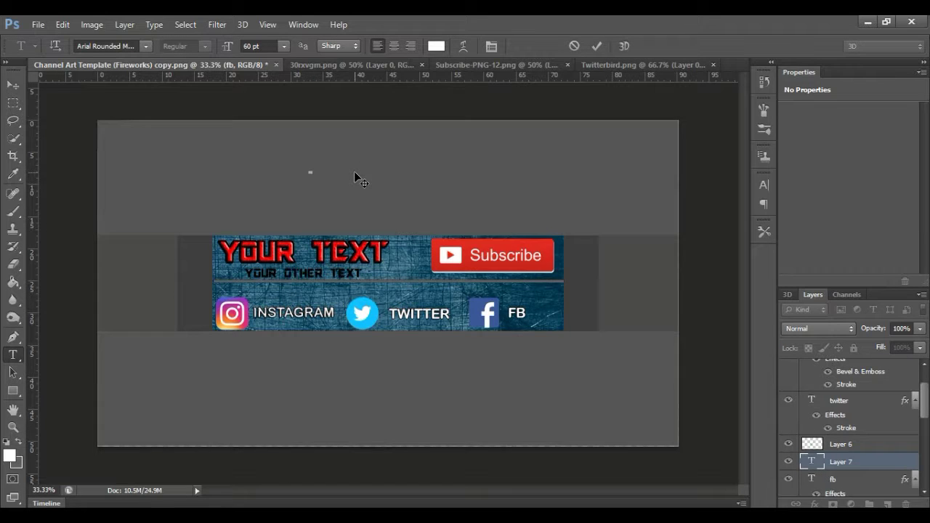
type("F")
type("C")
type(" ME O")
type("N")
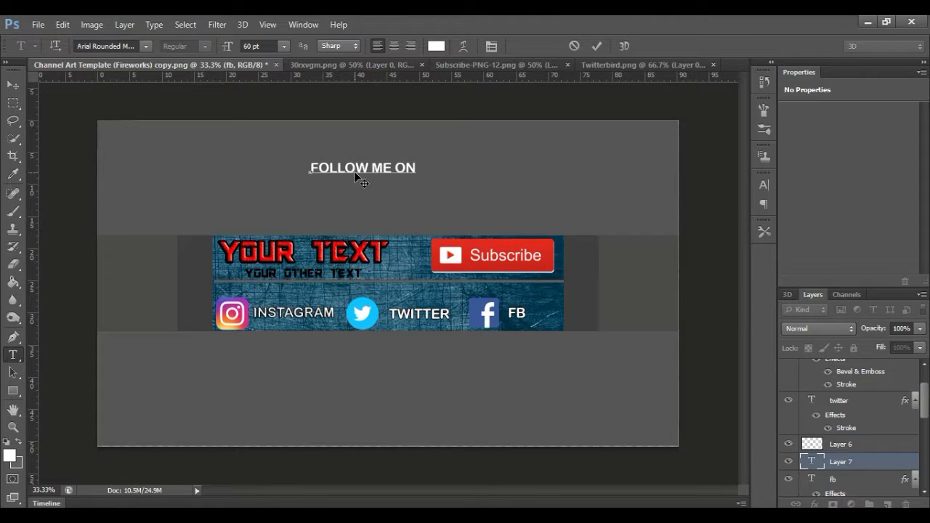
type(" .....")
left_click(593, 50)
left_click(13, 85)
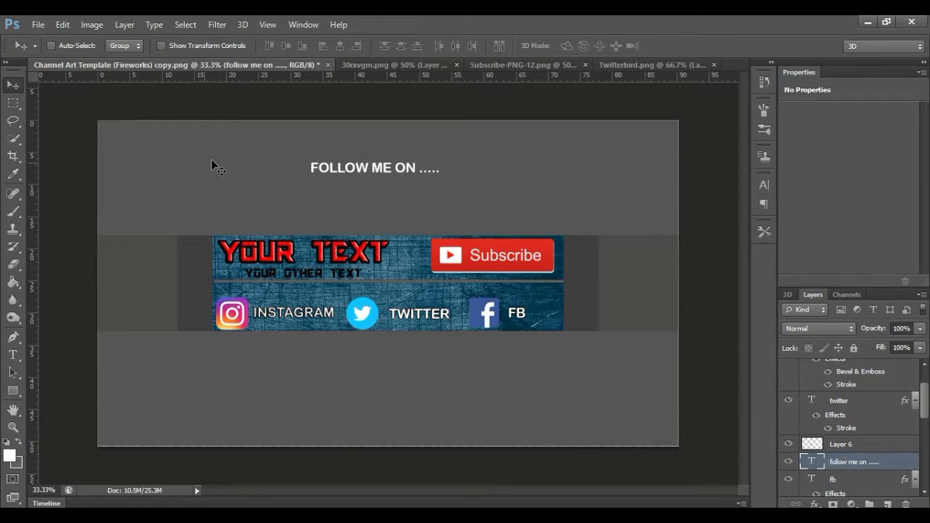
Stretch the FOLLOW ME ON heading wider and place it just above the social icons.
key("ctrl+t")
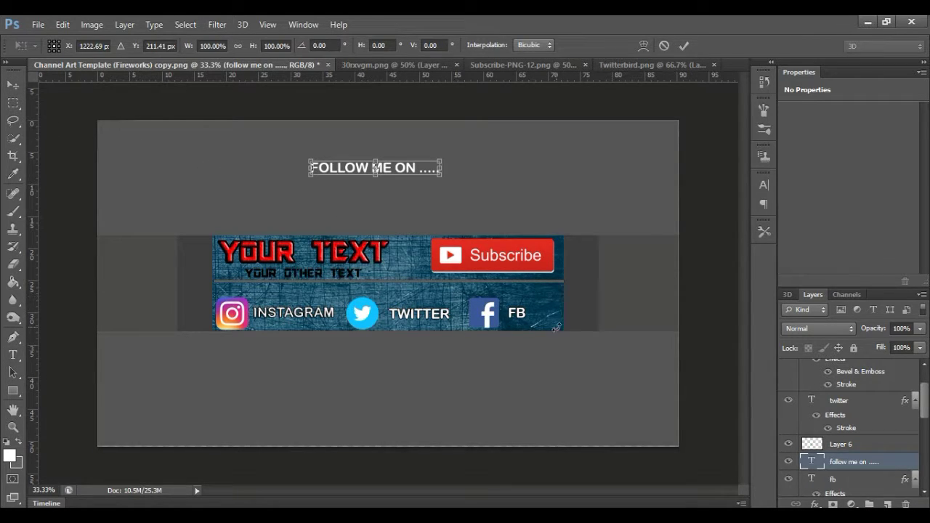
left_click_drag(443, 175, 456, 179)
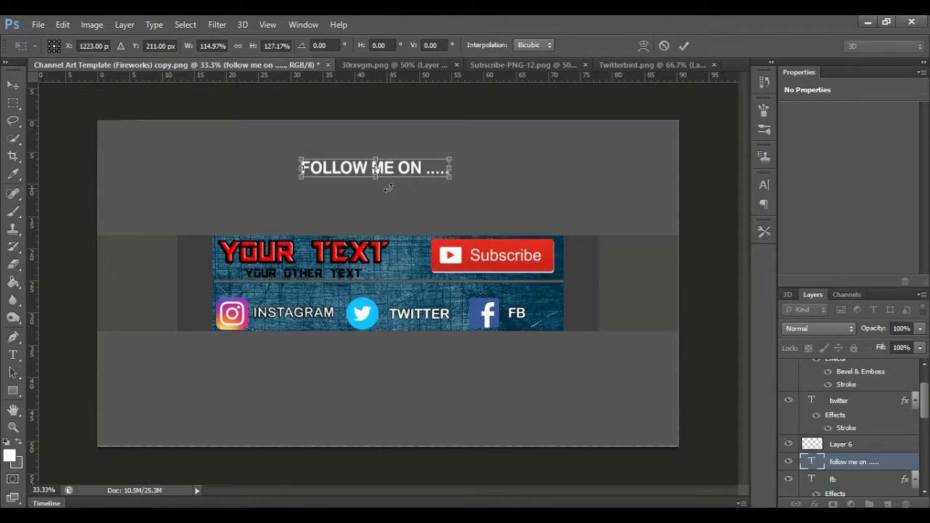
left_click_drag(371, 173, 398, 296)
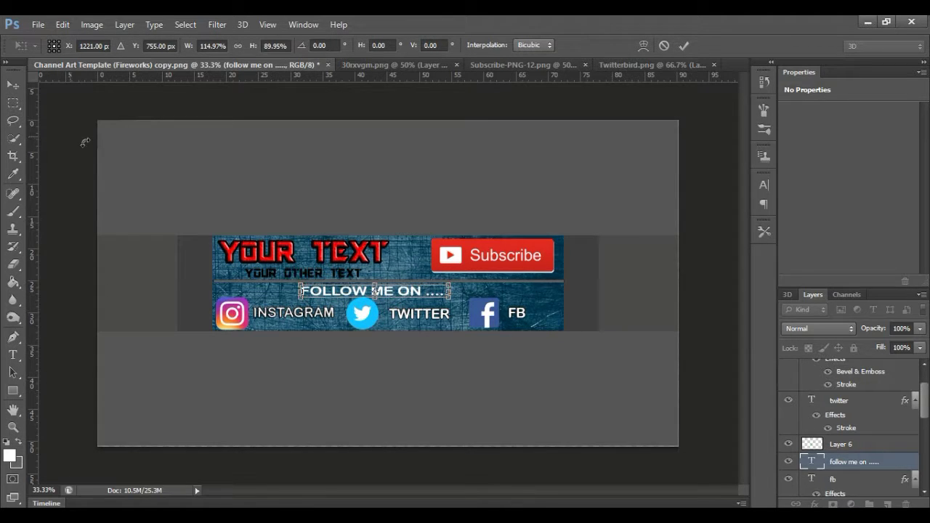
key("Return")
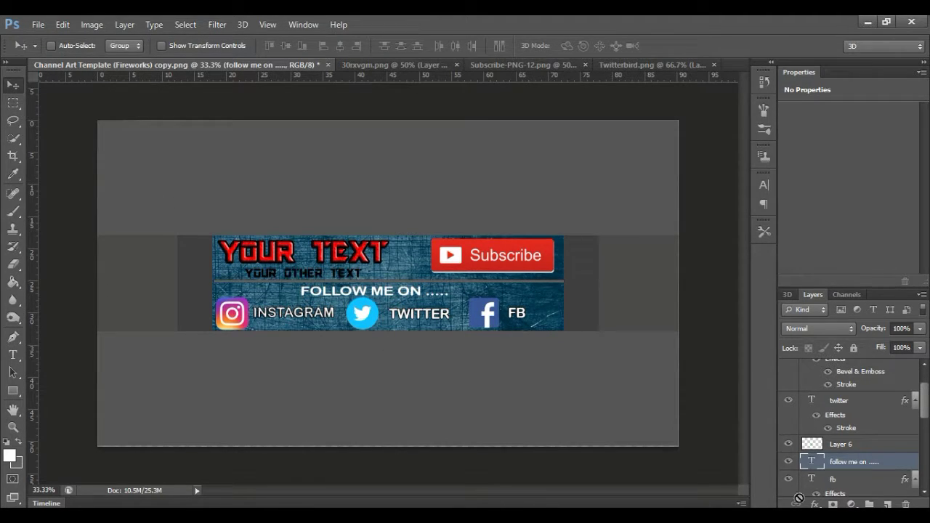
left_click(815, 503)
Add a 3 px black Stroke to the FOLLOW ME ON heading through Blending Options.
left_click(817, 336)
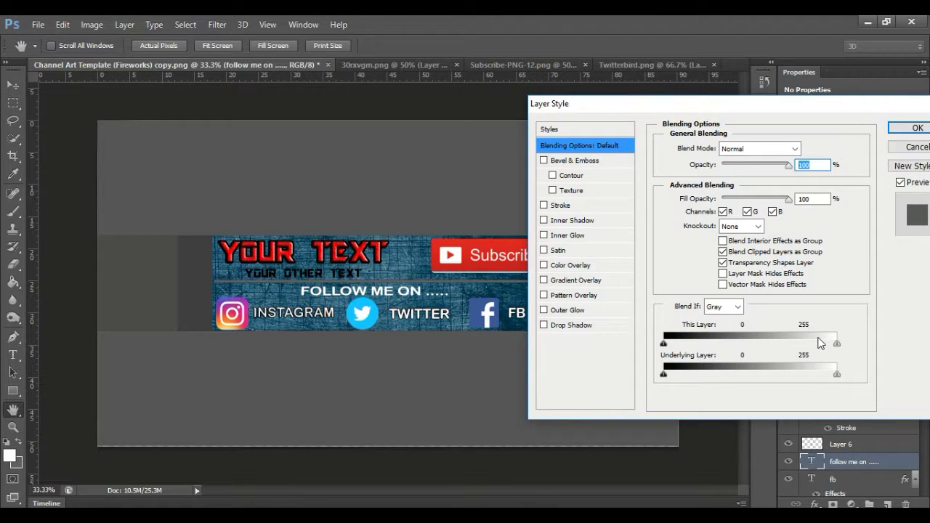
left_click(557, 207)
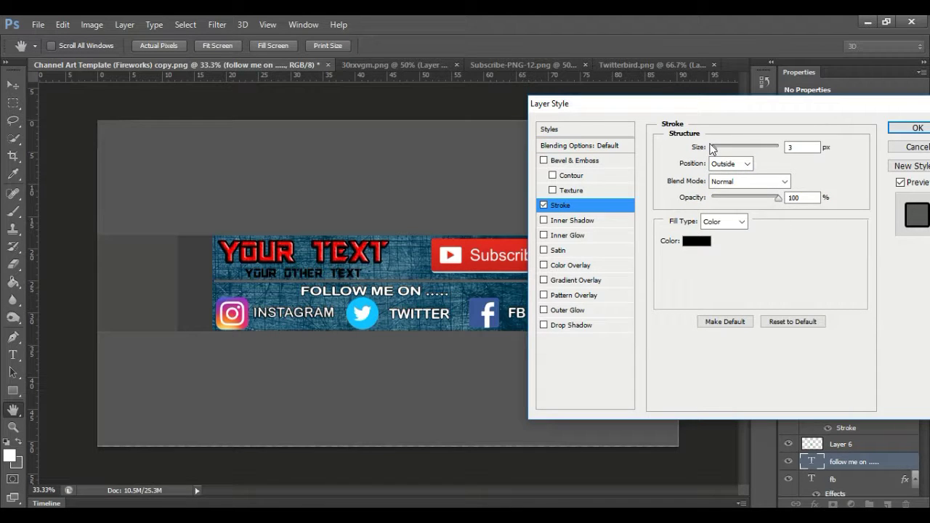
left_click(917, 128)
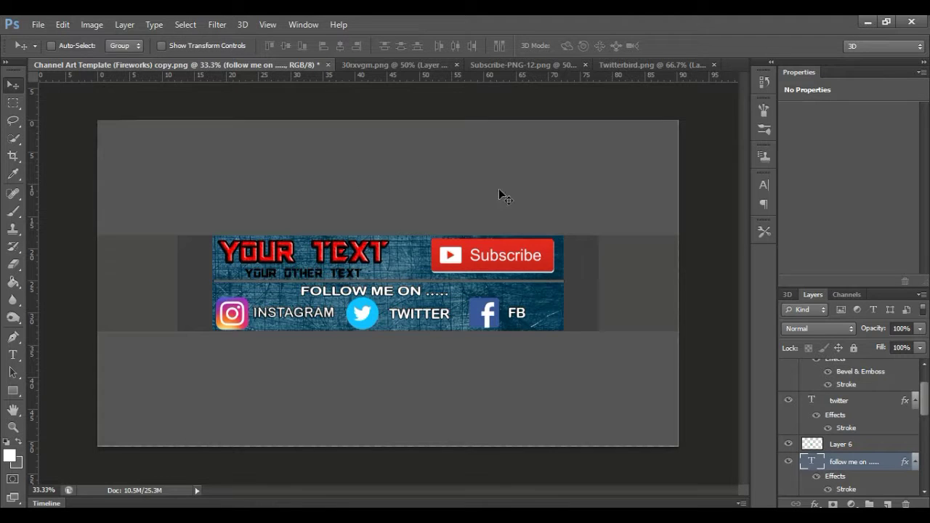
left_click(39, 26)
Cancel the Open dialog and close the Twitterbird and Subscribe-PNG-12 images.
left_click(46, 51)
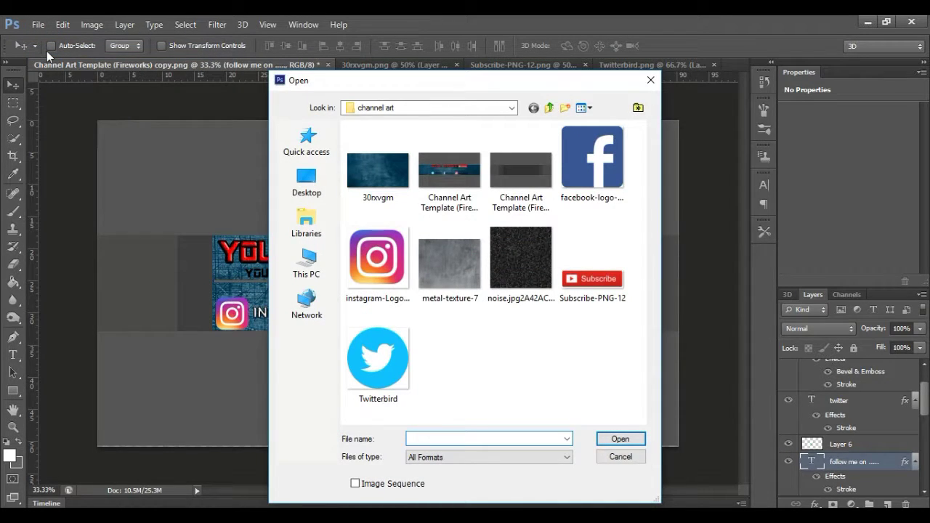
left_click(651, 80)
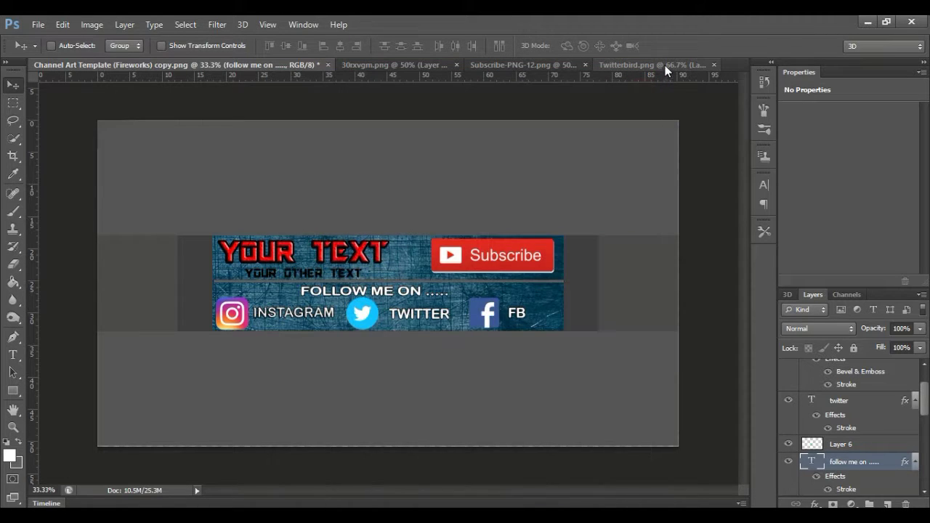
left_click(713, 65)
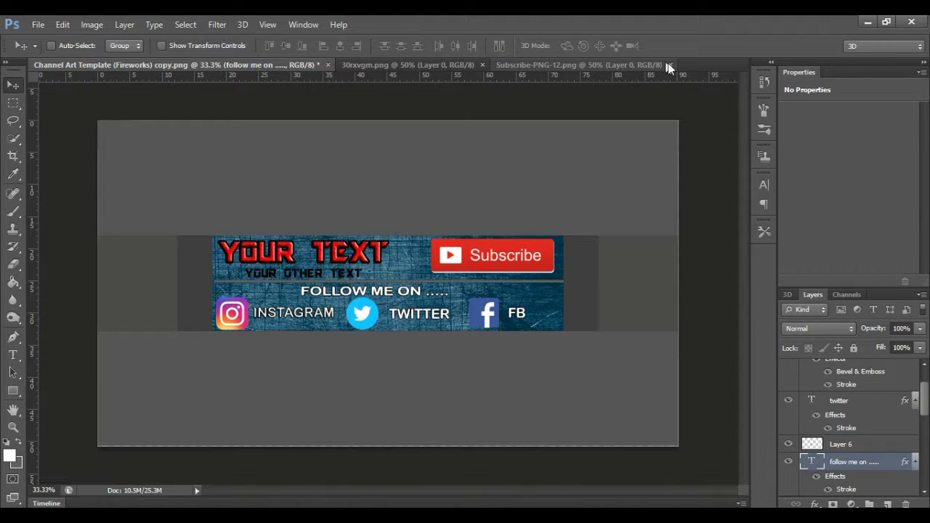
left_click(670, 64)
Paste the 30rxvgm.png blue texture into the channel art template as a new layer.
left_click(399, 63)
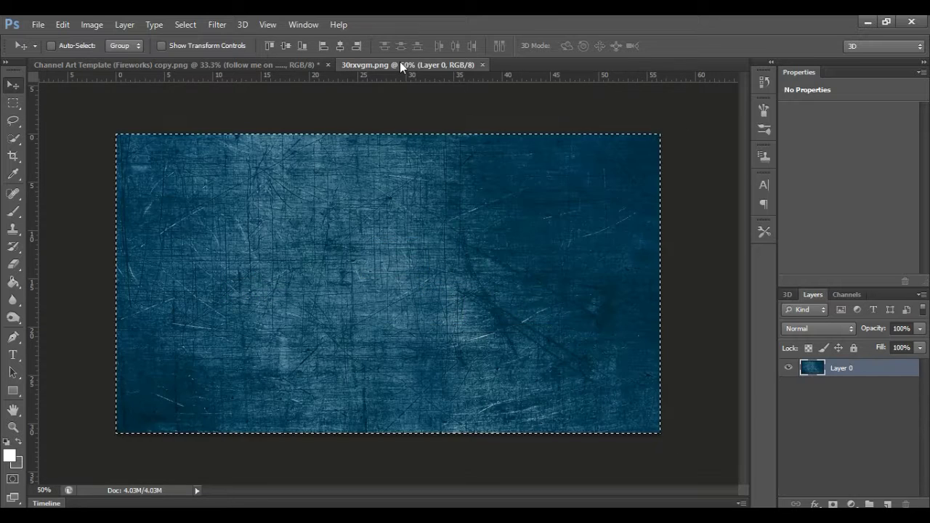
left_click(111, 63)
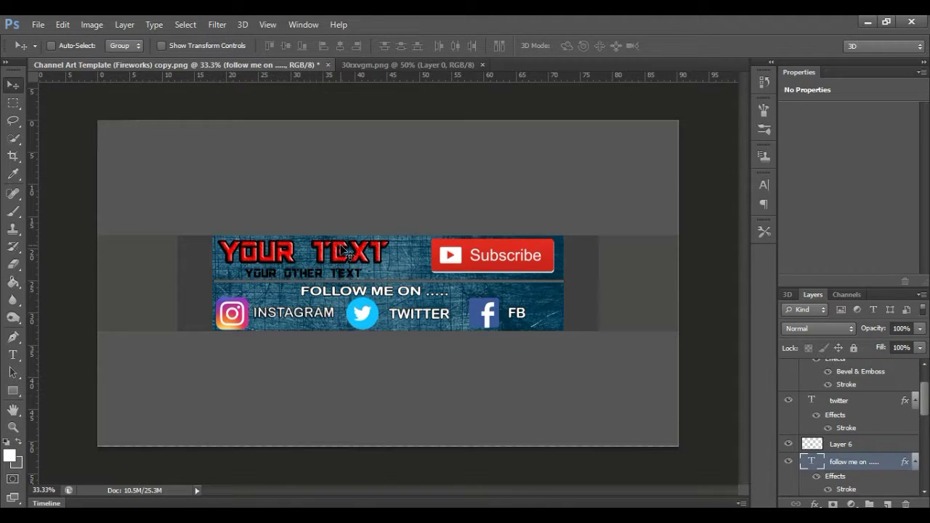
key("ctrl+v")
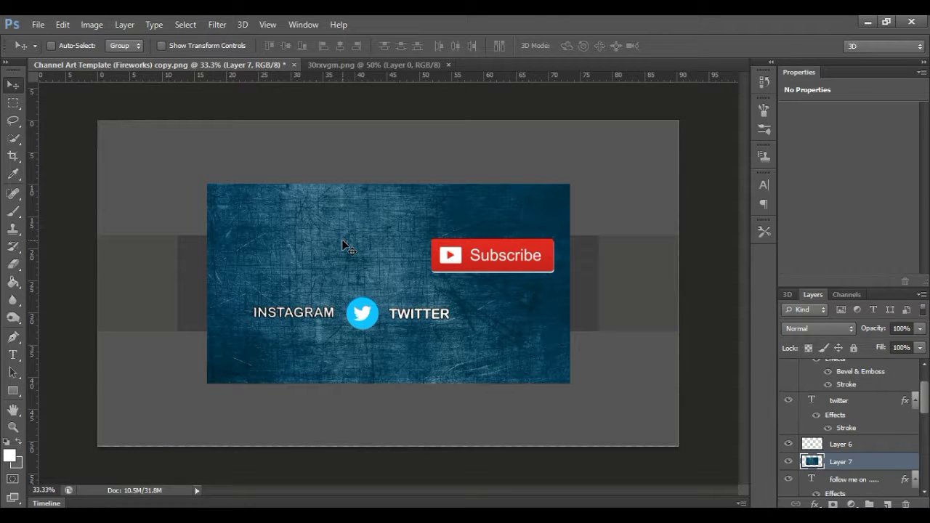
Free-transform the pasted texture, enlarging and moving it roughly over the canvas.
key("ctrl+t")
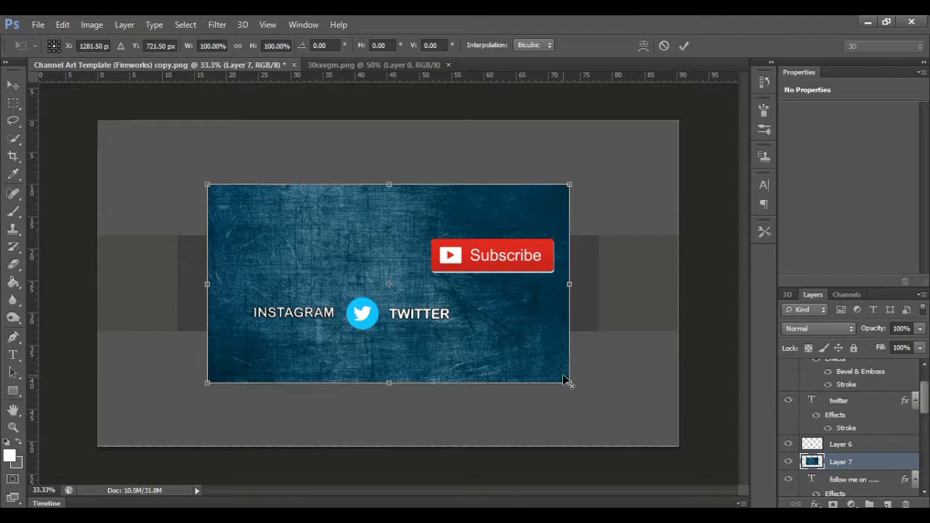
left_click_drag(569, 383, 692, 423)
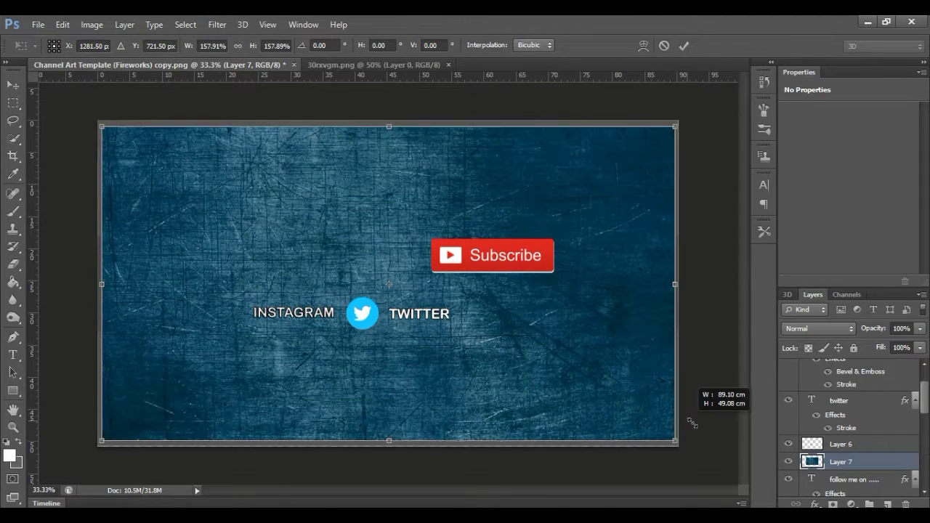
left_click_drag(692, 423, 661, 411)
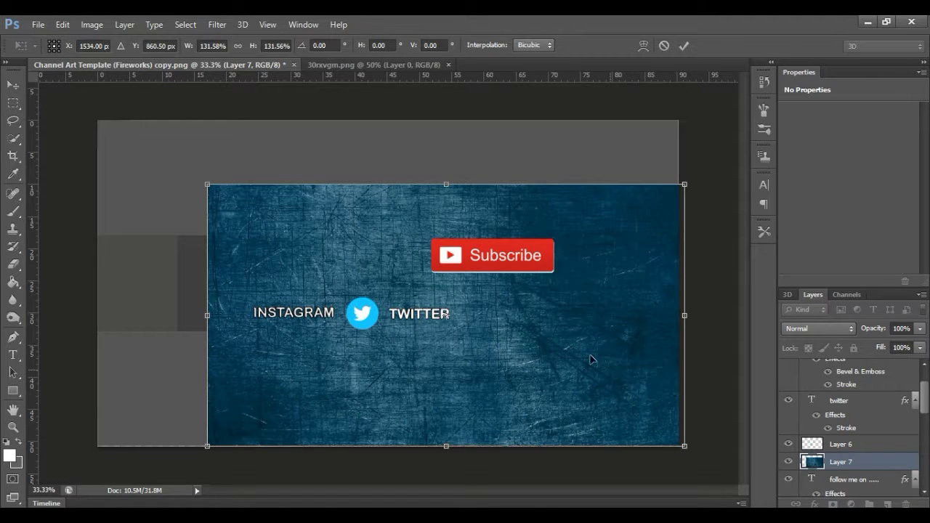
left_click_drag(608, 371, 511, 308)
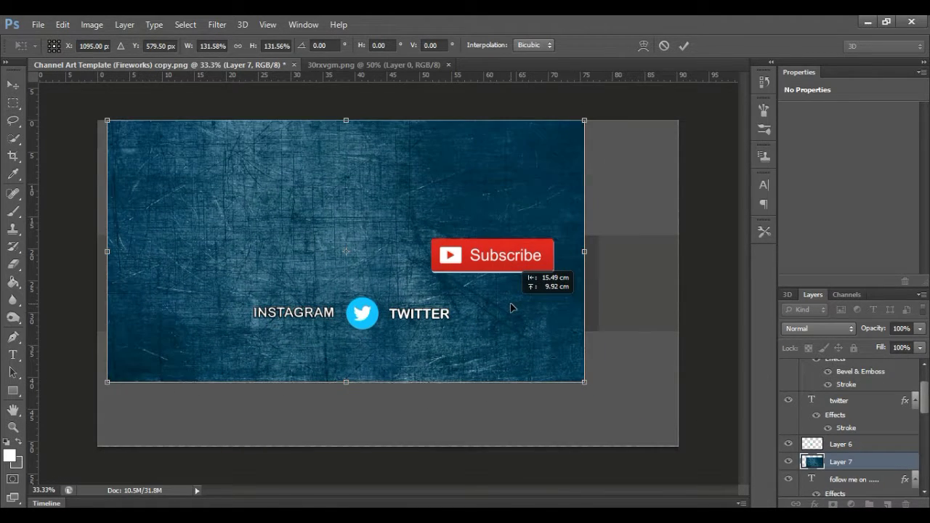
left_click_drag(518, 322, 526, 332)
left_click_drag(592, 395, 639, 411)
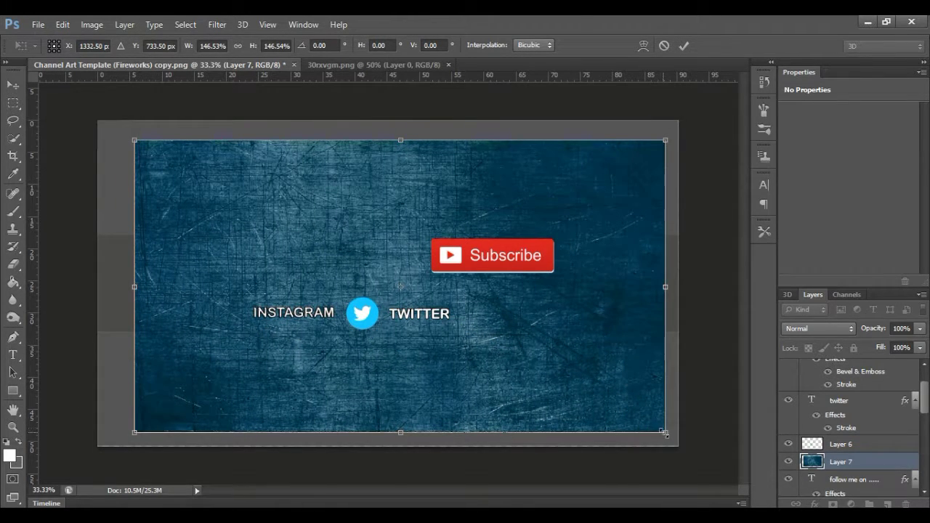
Fine-tune the texture to 160.60% × 164.25% so it exactly covers the canvas, then commit.
left_click_drag(663, 433, 681, 439)
left_click_drag(637, 413, 591, 389)
left_click_drag(634, 419, 668, 437)
left_click_drag(616, 392, 629, 401)
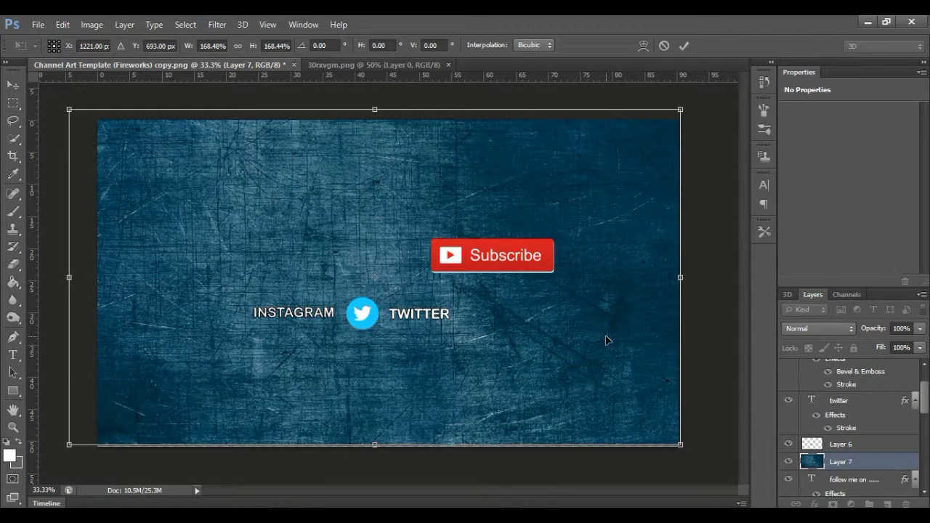
key("Down")
key("Down")
key("Down")
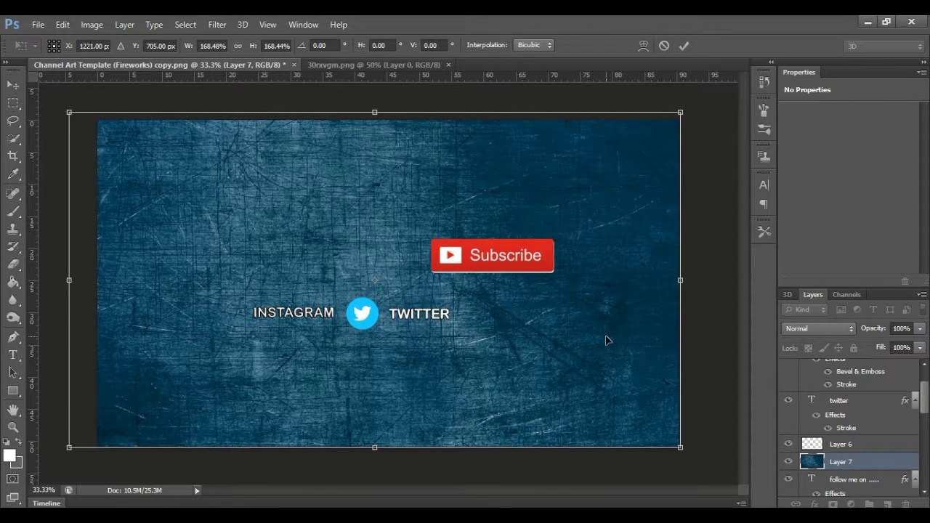
left_click_drag(378, 112, 375, 120)
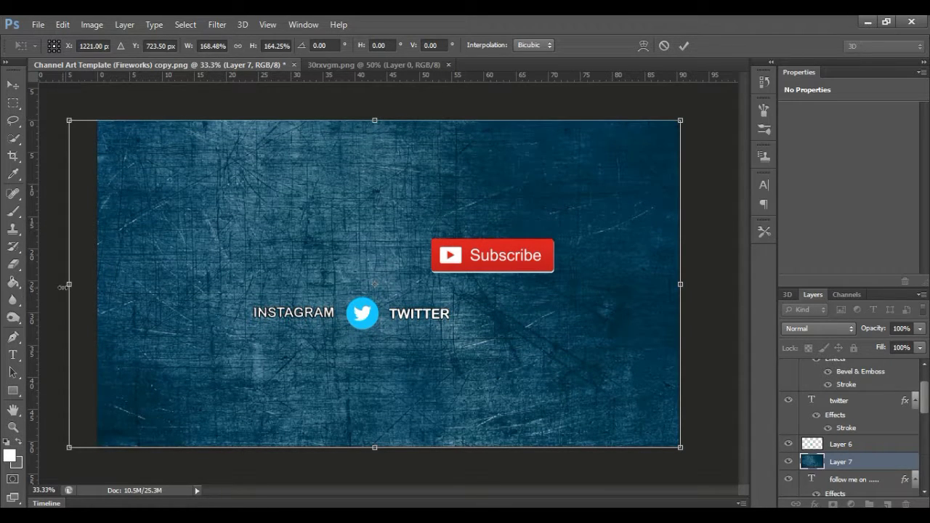
left_click_drag(68, 285, 97, 284)
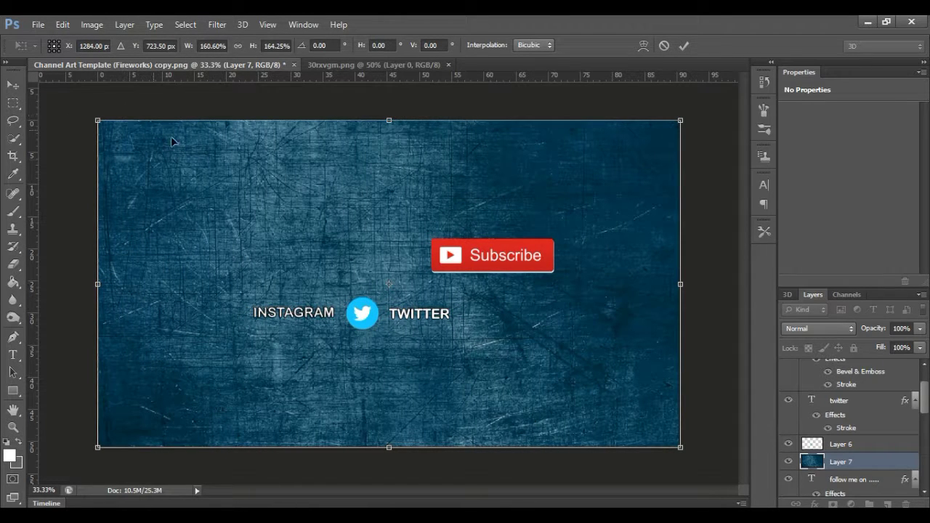
key("Return")
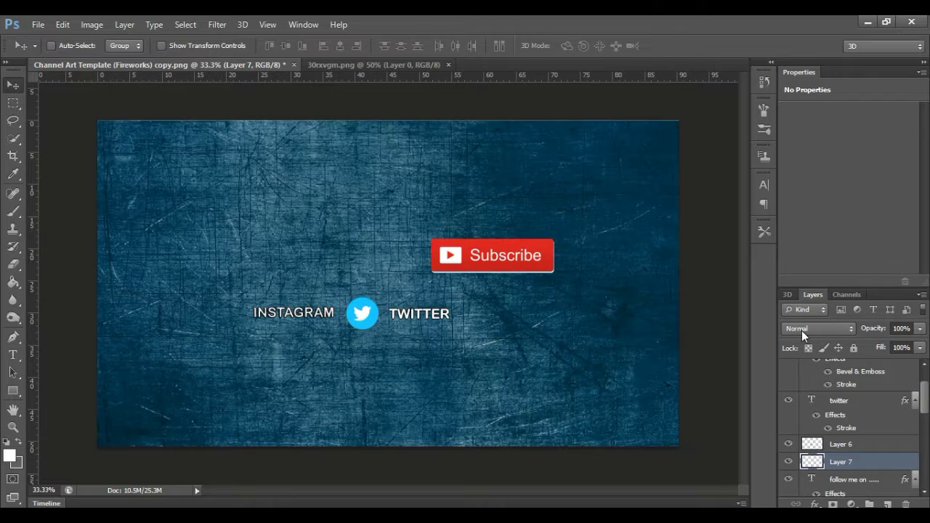
Set Layer 7's blend mode to Color Dodge.
left_click(839, 328)
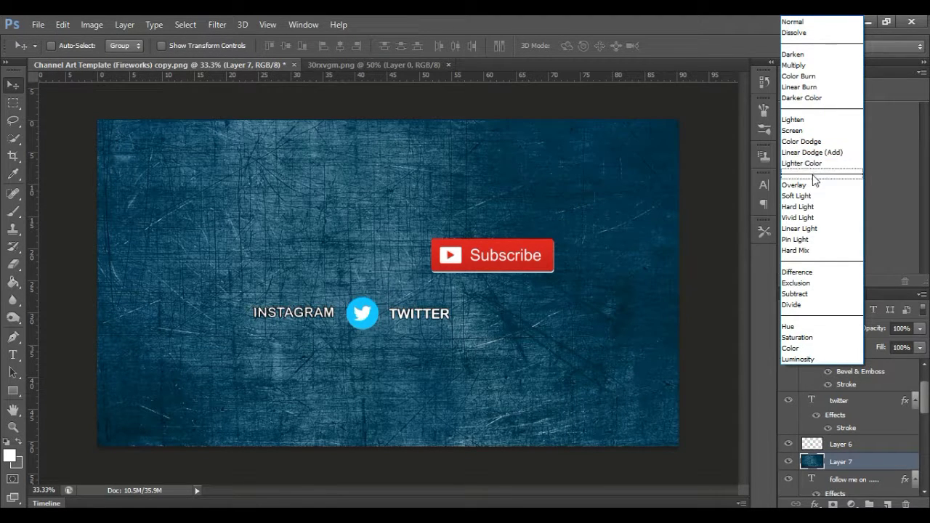
left_click(813, 141)
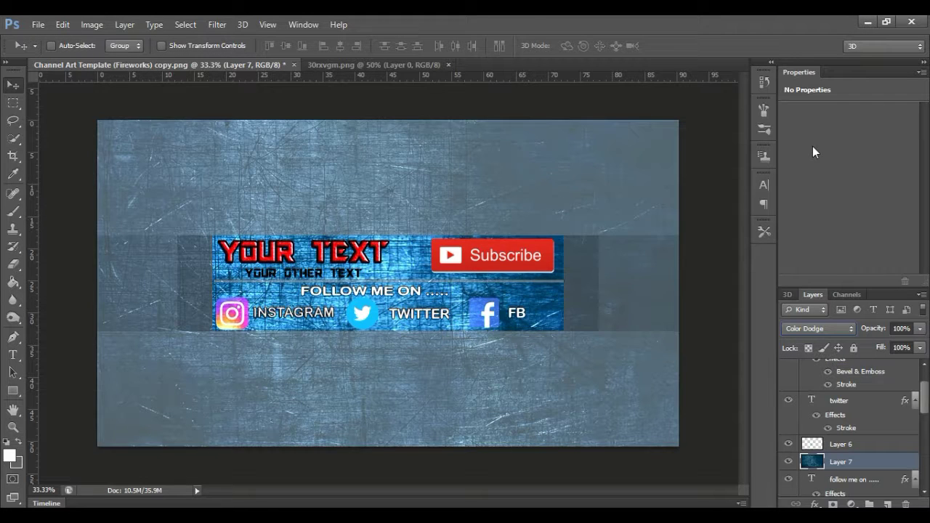
left_click(13, 104)
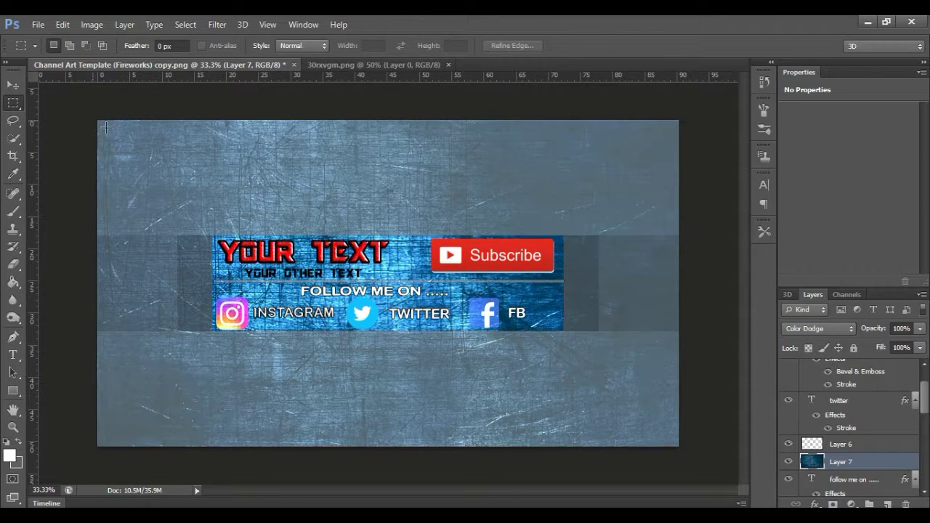
Delete the Layer 7 texture above the central band.
left_click_drag(105, 128, 291, 189)
mouse_move(145, 140)
left_mouse_down()
mouse_move(176, 155)
mouse_move(619, 234)
mouse_move(678, 235)
left_mouse_up()
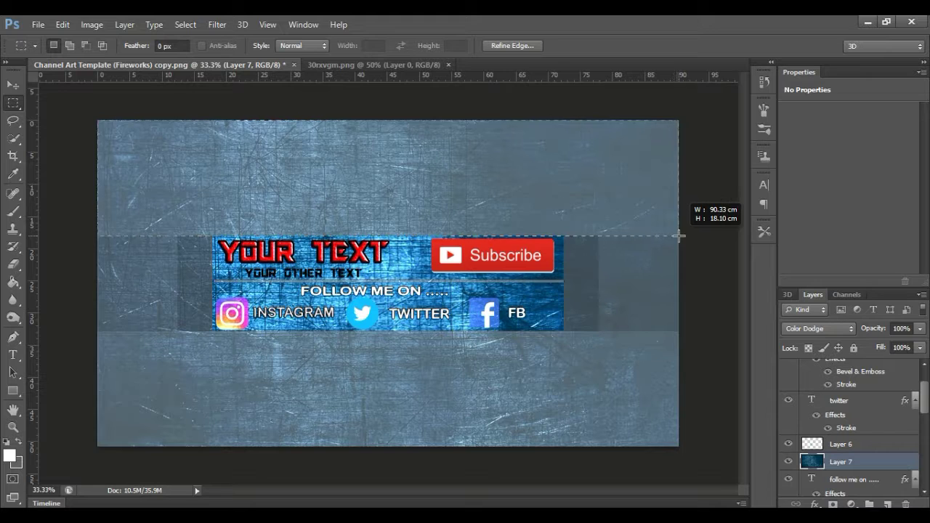
left_click_drag(679, 235, 678, 235)
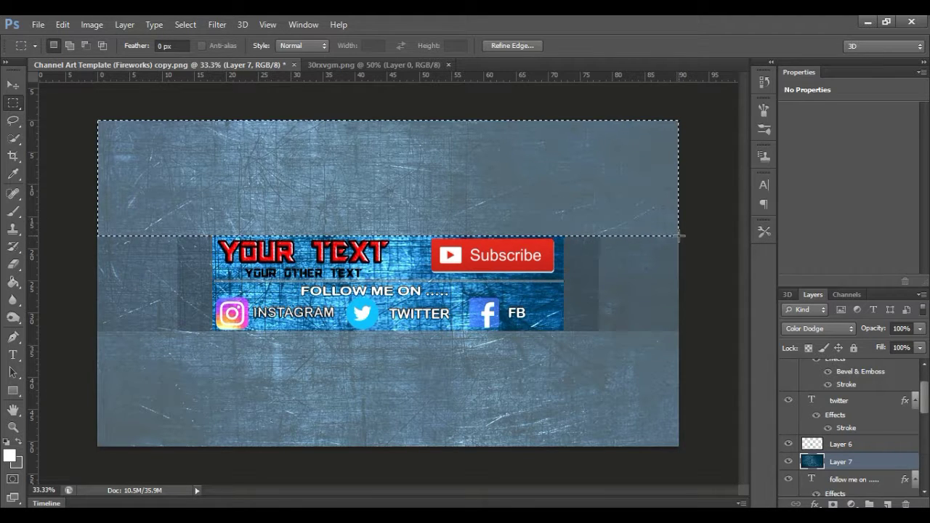
key("Delete")
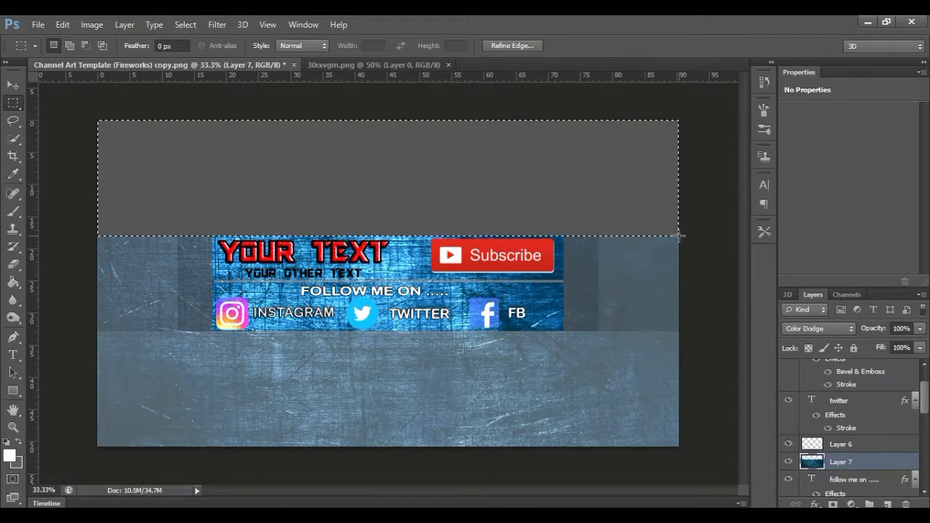
Delete the Layer 7 texture below the central band.
mouse_move(674, 446)
left_mouse_down()
mouse_move(248, 376)
mouse_move(96, 331)
left_mouse_up()
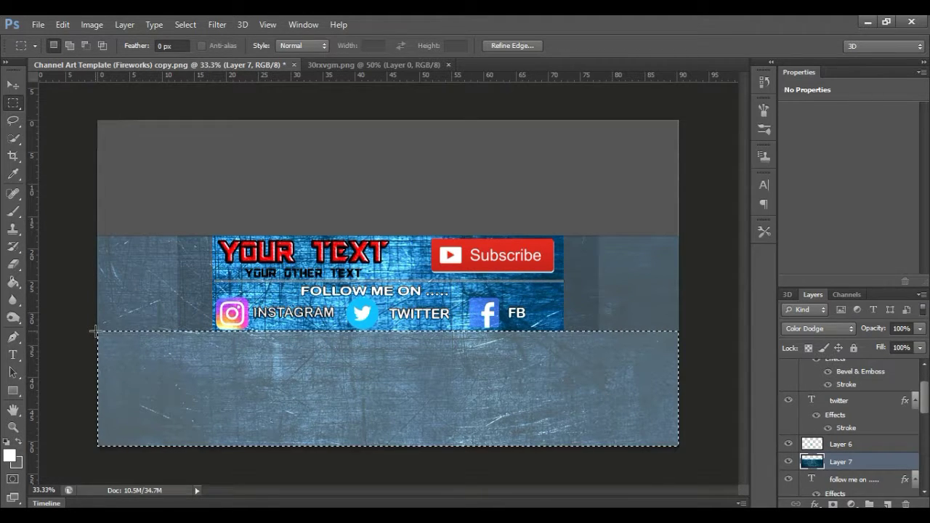
key("Delete")
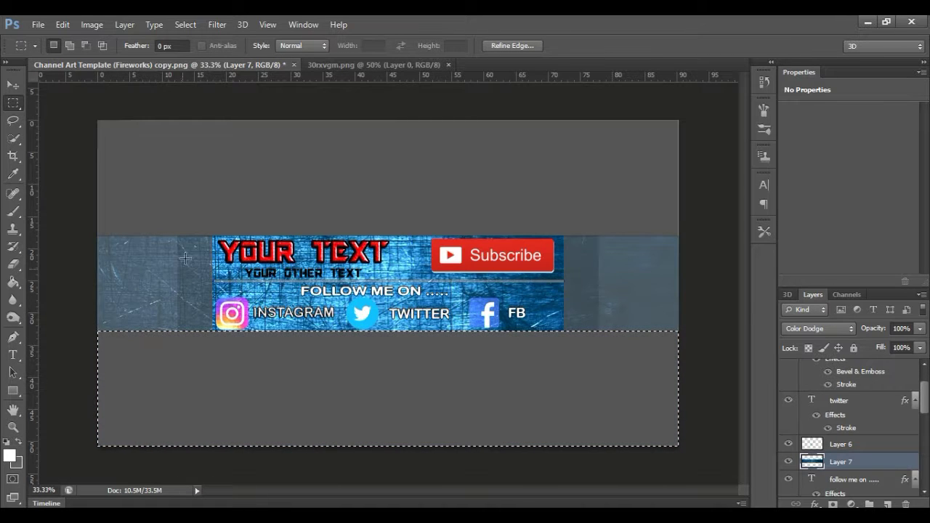
mouse_move(173, 228)
left_mouse_down()
mouse_move(211, 272)
mouse_move(183, 219)
left_mouse_up()
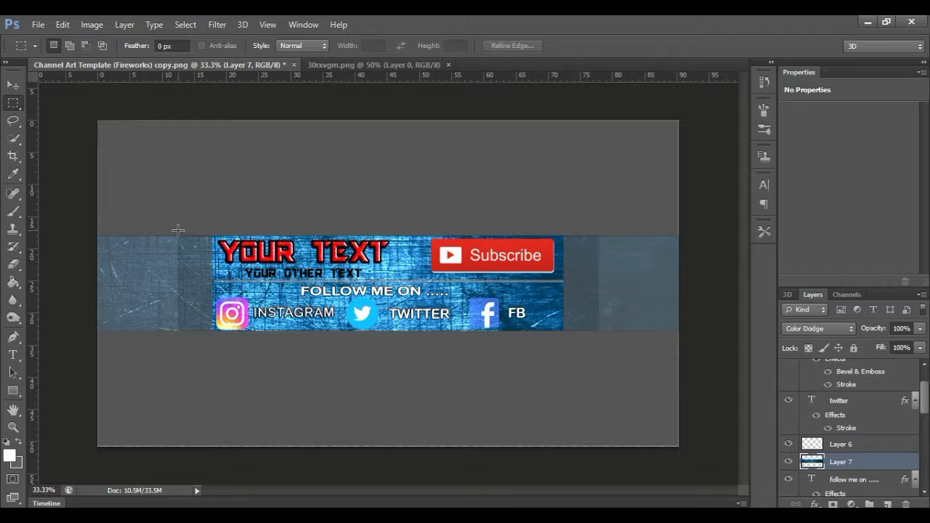
left_click_drag(176, 233, 597, 334)
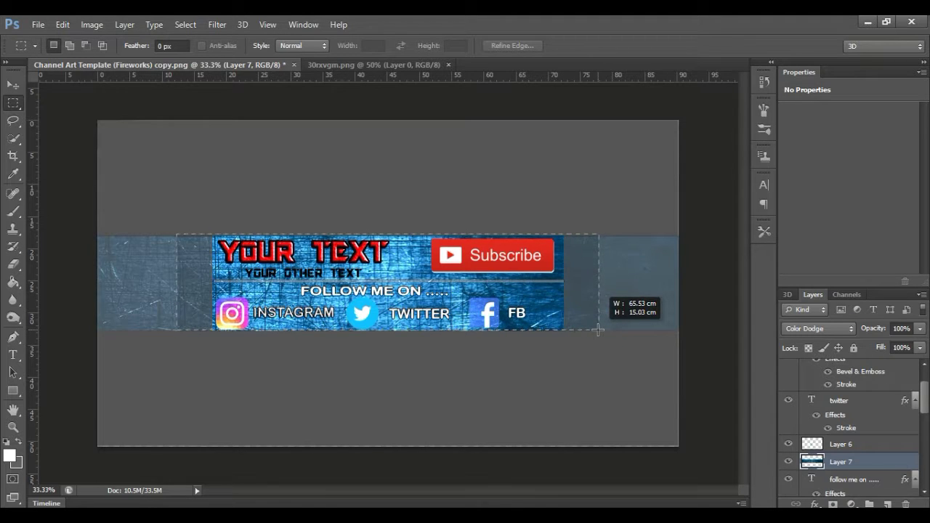
Delete the texture over the banner, then undo it and deselect.
left_click_drag(597, 334, 598, 330)
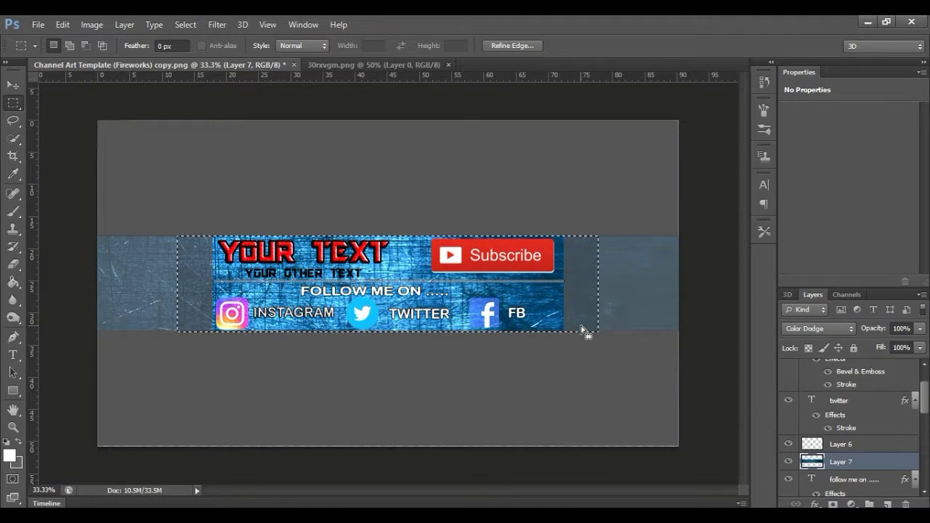
key("Delete")
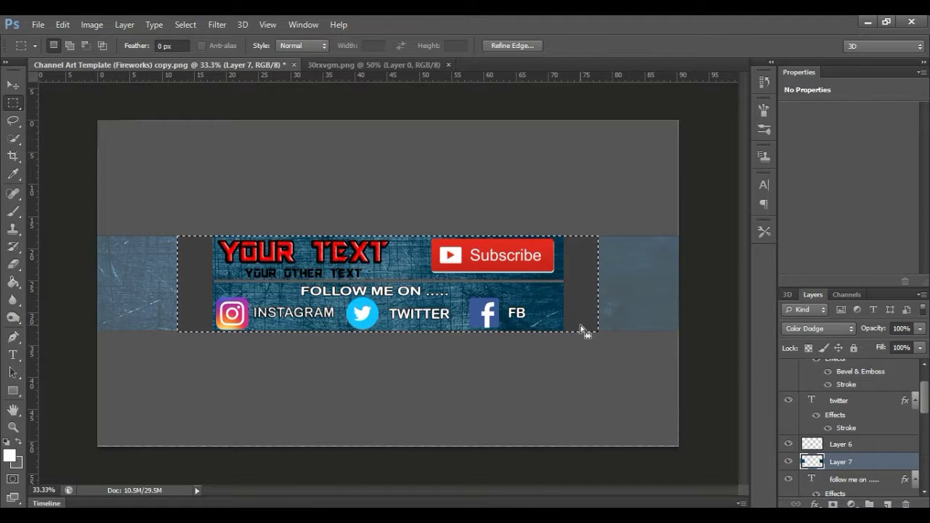
key("ctrl+z")
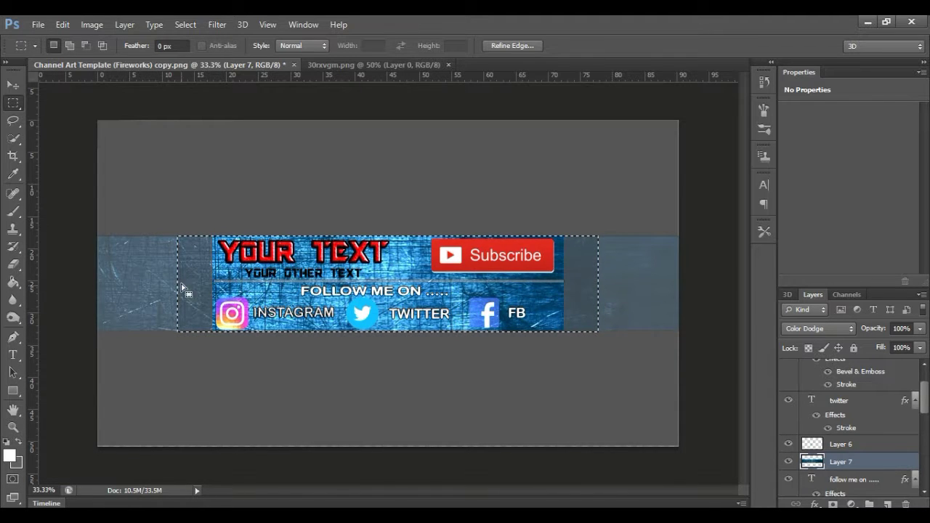
key("ctrl+d")
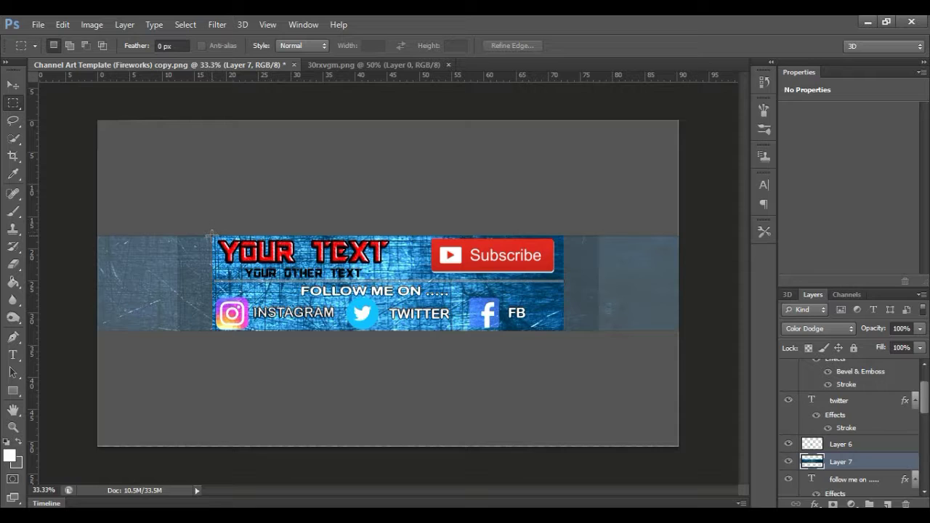
Marquee the banner more tightly and delete the texture covering it.
left_click_drag(211, 236, 564, 332)
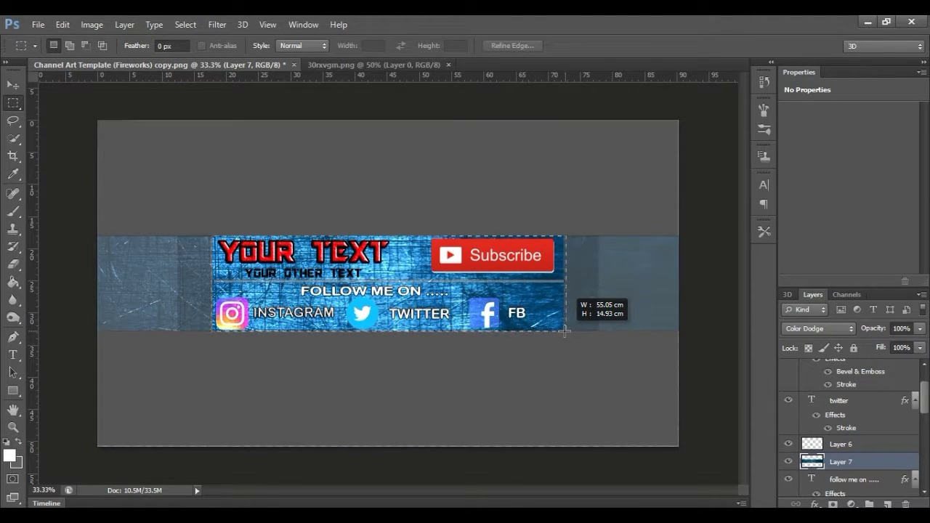
left_click_drag(564, 332, 562, 329)
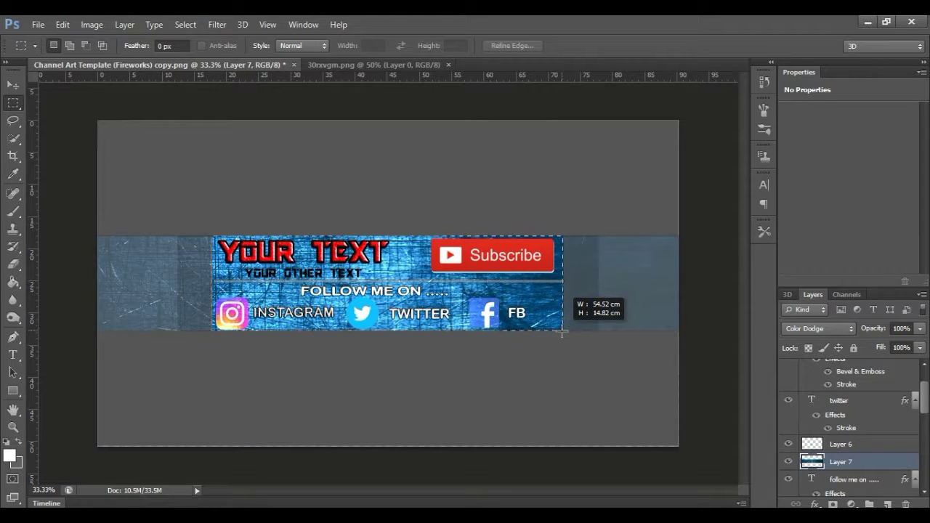
left_click_drag(562, 329, 562, 330)
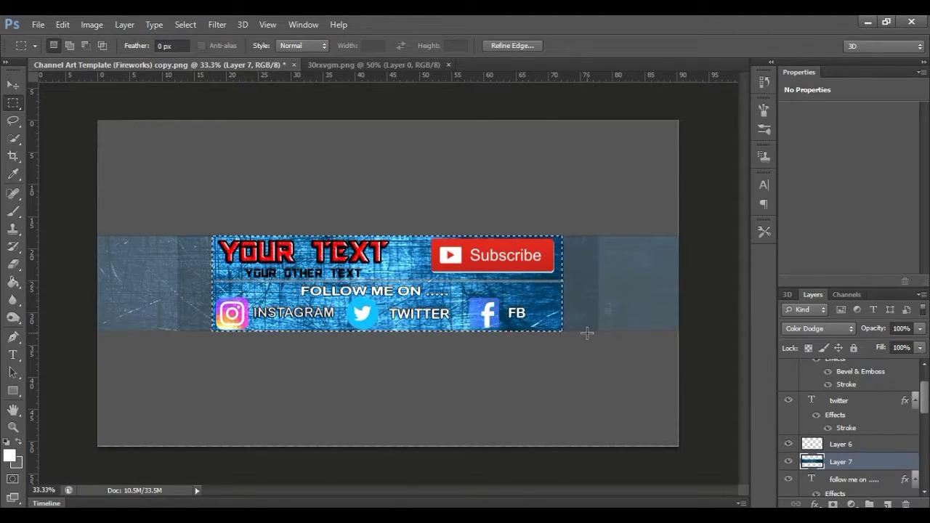
key("Delete")
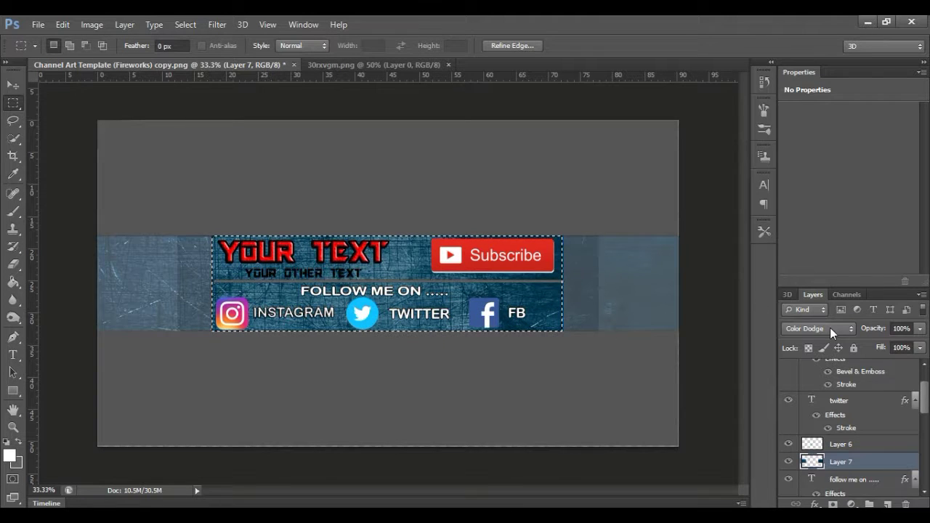
Switch Layer 7's blend mode back to Normal.
left_click(830, 327)
left_click(808, 24)
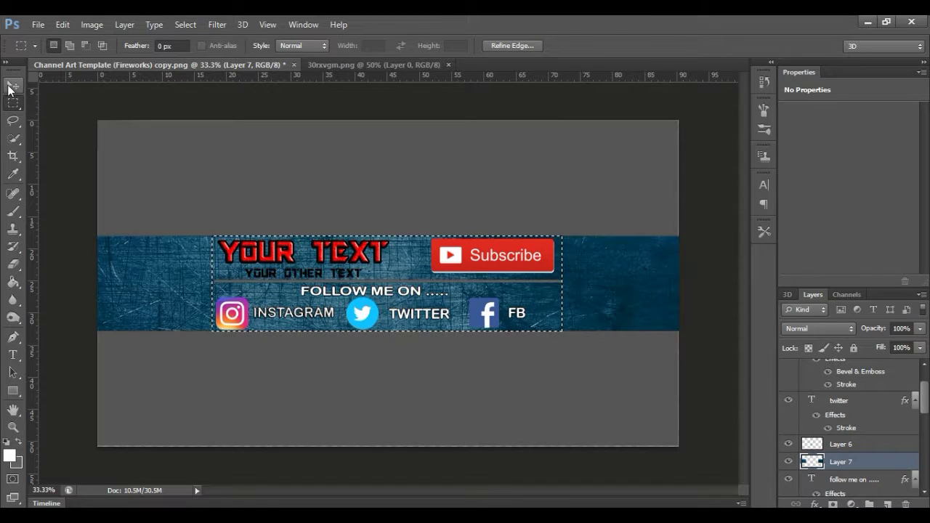
left_click(12, 87)
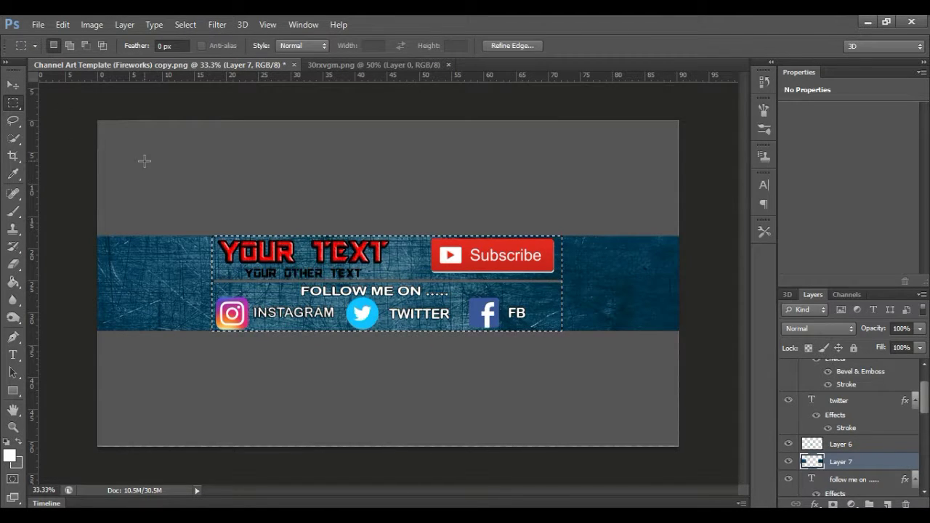